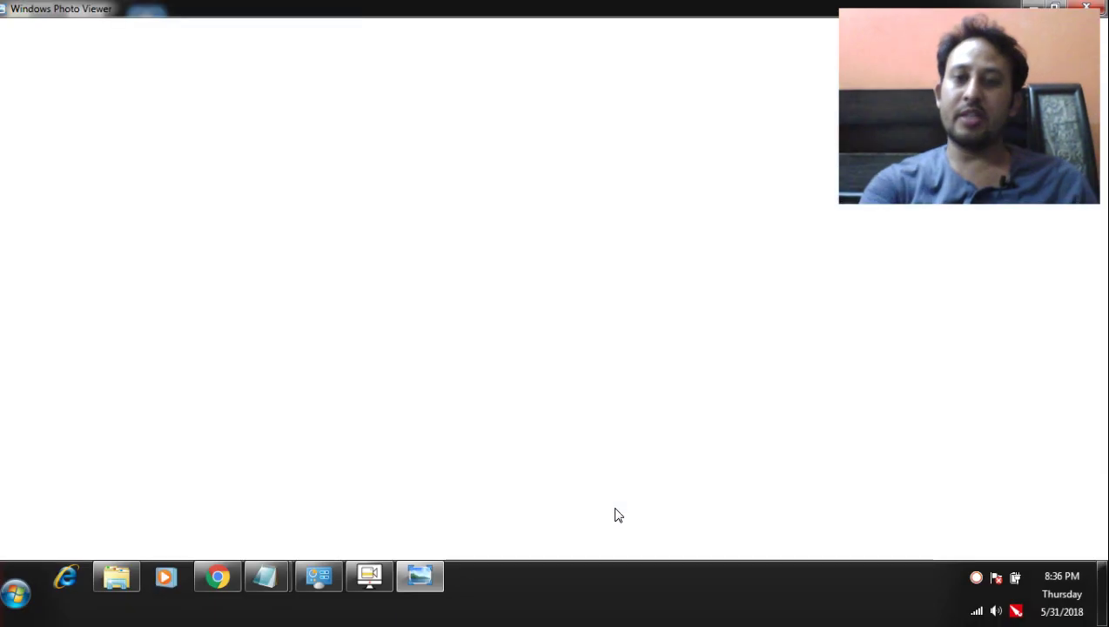
Open Devices and Printers from the desktop
{"action": "right_click", "coordinate": [525, 84]}
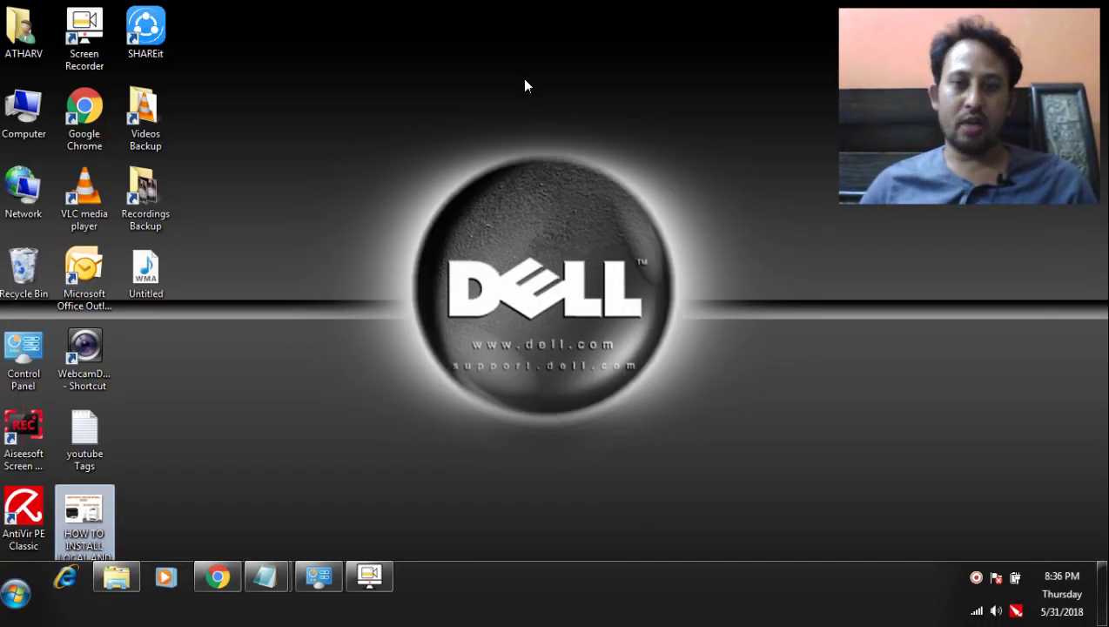
{"action": "left_click", "coordinate": [575, 124]}
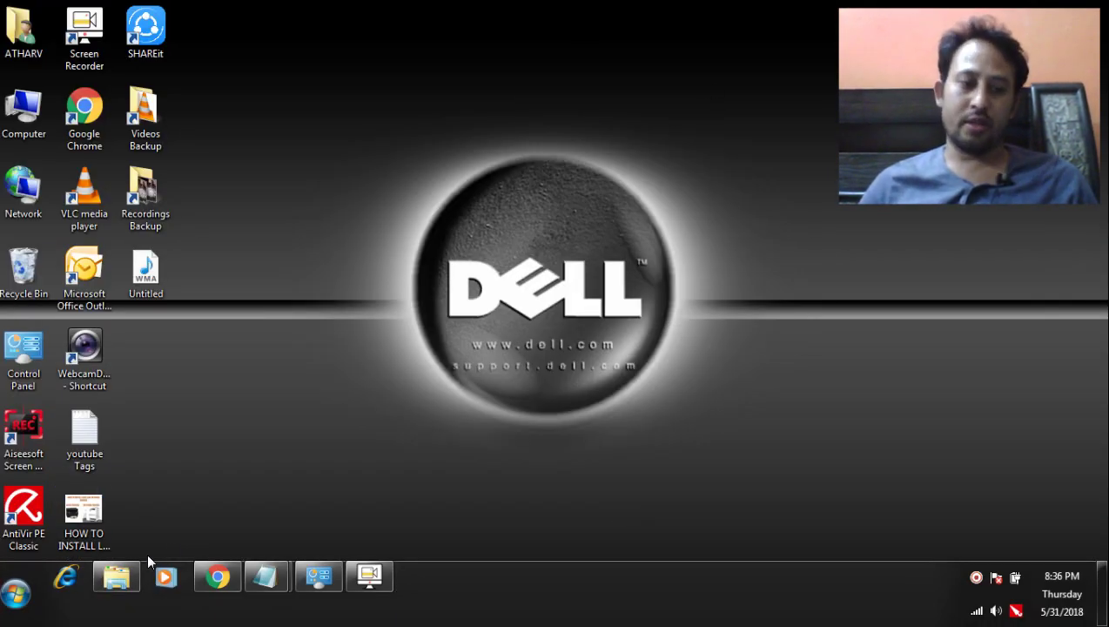
{"action": "left_click", "coordinate": [16, 594]}
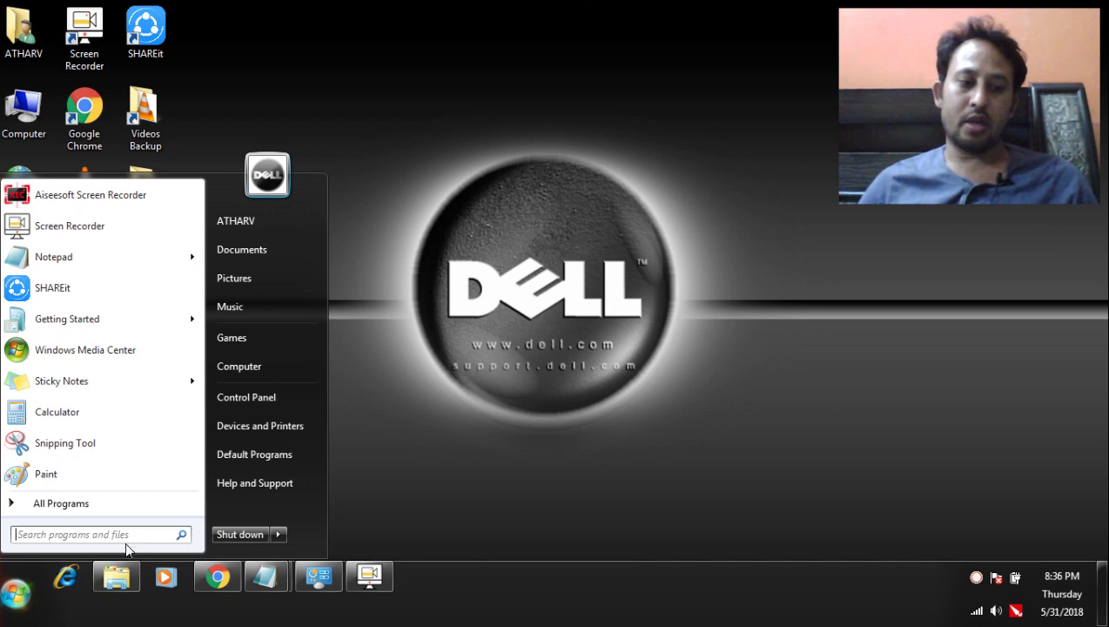
{"action": "left_click", "coordinate": [265, 428]}
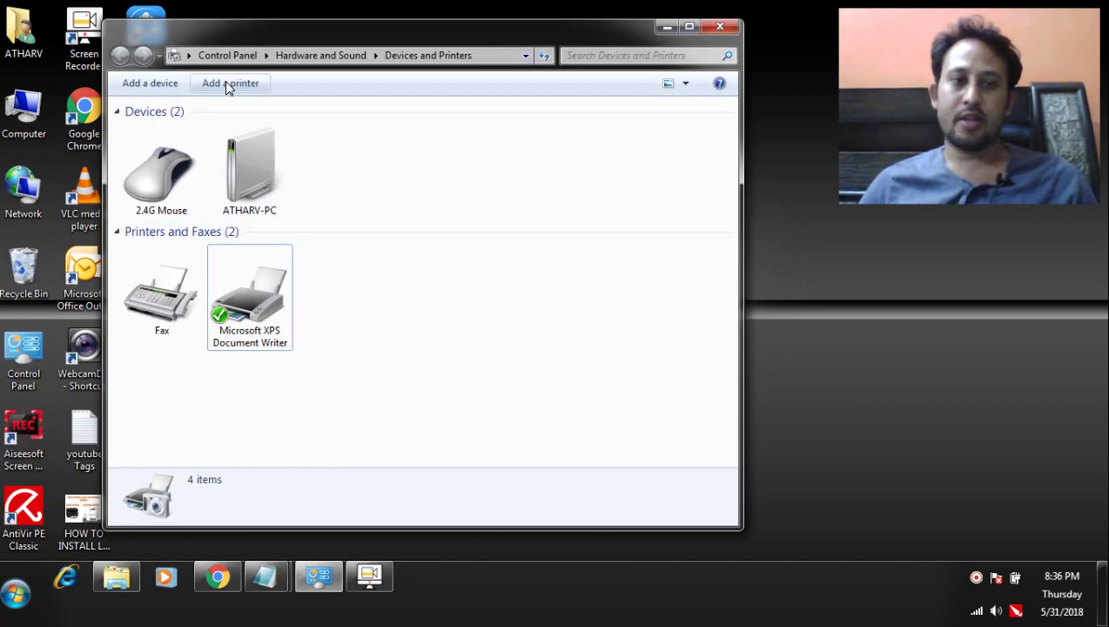
Start adding a new printer and choose a local printer as the type to install
{"action": "left_click", "coordinate": [224, 81]}
{"action": "left_click_drag", "start_coordinate": [437, 122], "coordinate": [339, 108]}
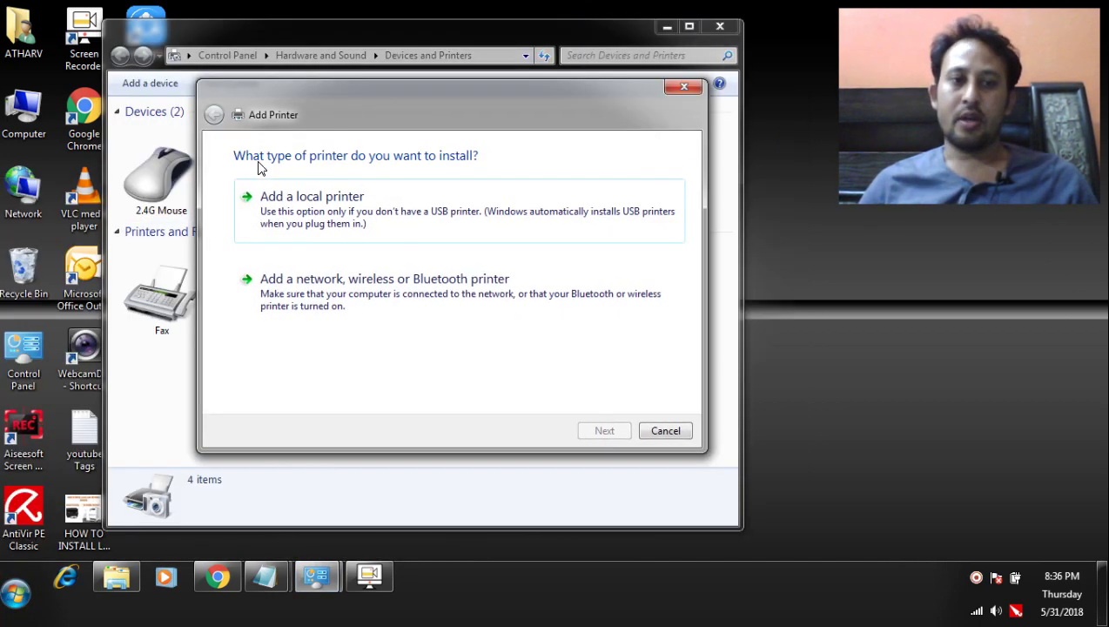
{"action": "left_click_drag", "start_coordinate": [497, 110], "coordinate": [454, 76]}
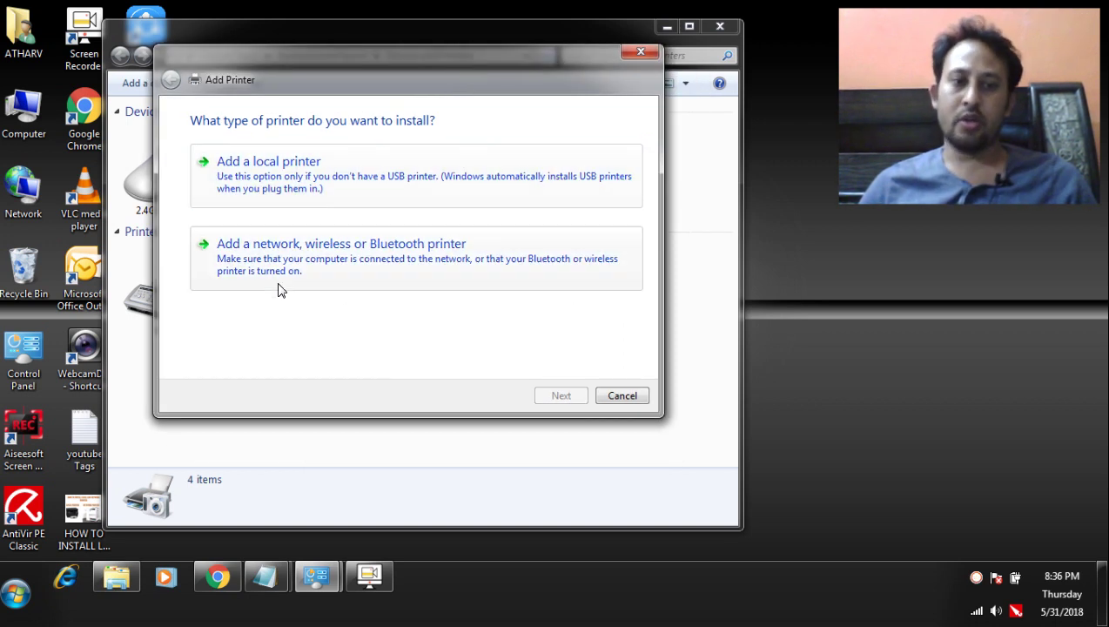
{"action": "left_click", "coordinate": [294, 181]}
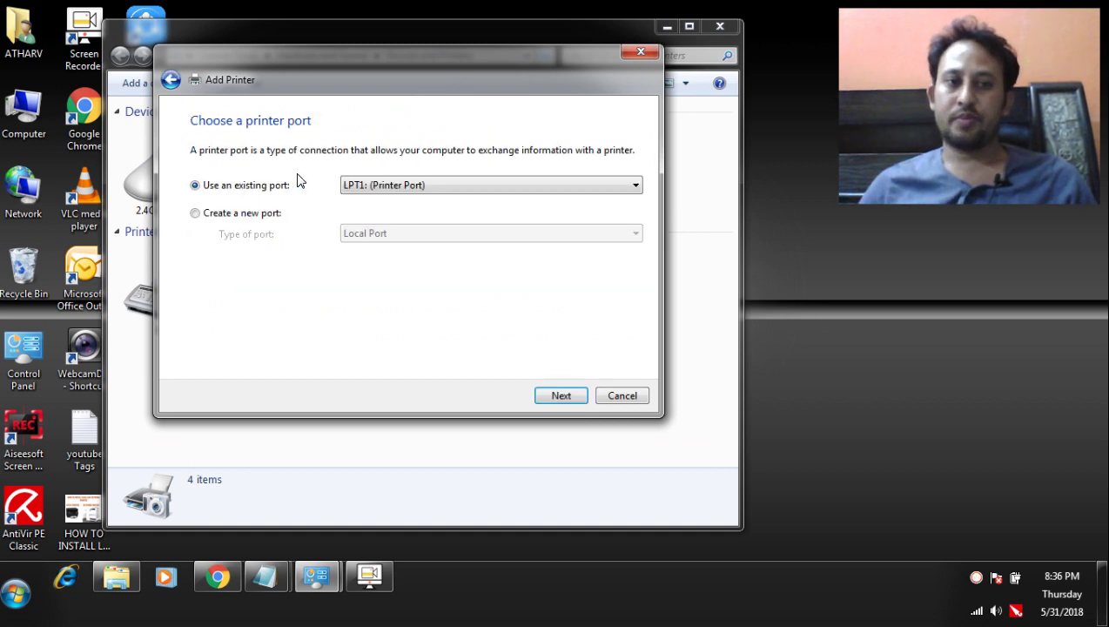
Keep the existing port LPT1: (Printer Port) for the local printer and continue to the driver selection
{"action": "left_click_drag", "start_coordinate": [353, 85], "coordinate": [315, 74]}
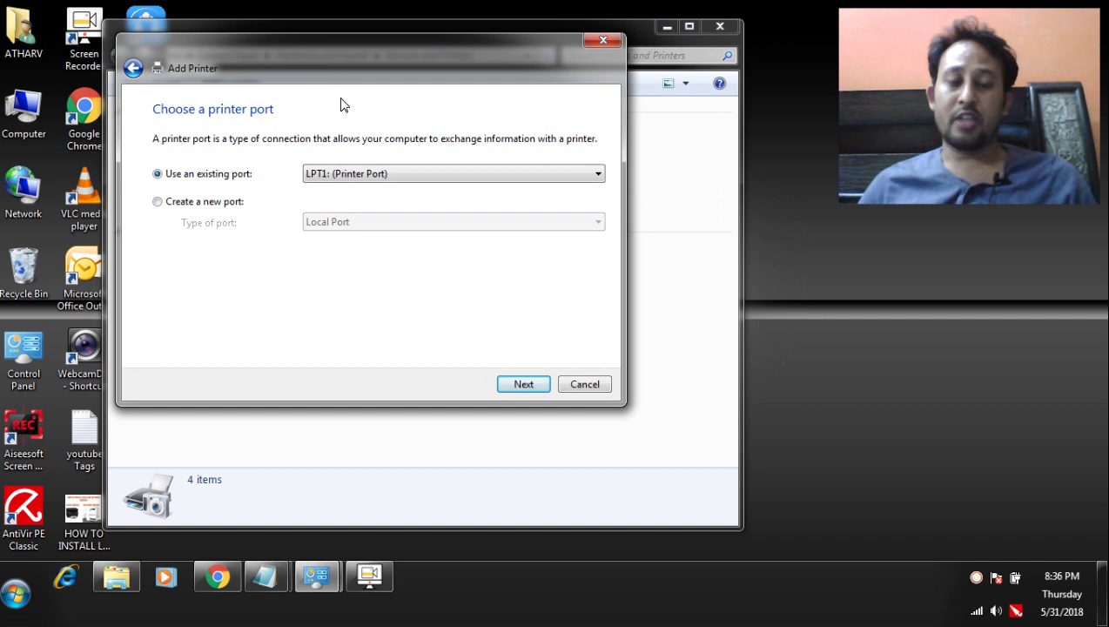
{"action": "left_click", "coordinate": [347, 177]}
{"action": "left_click", "coordinate": [346, 175]}
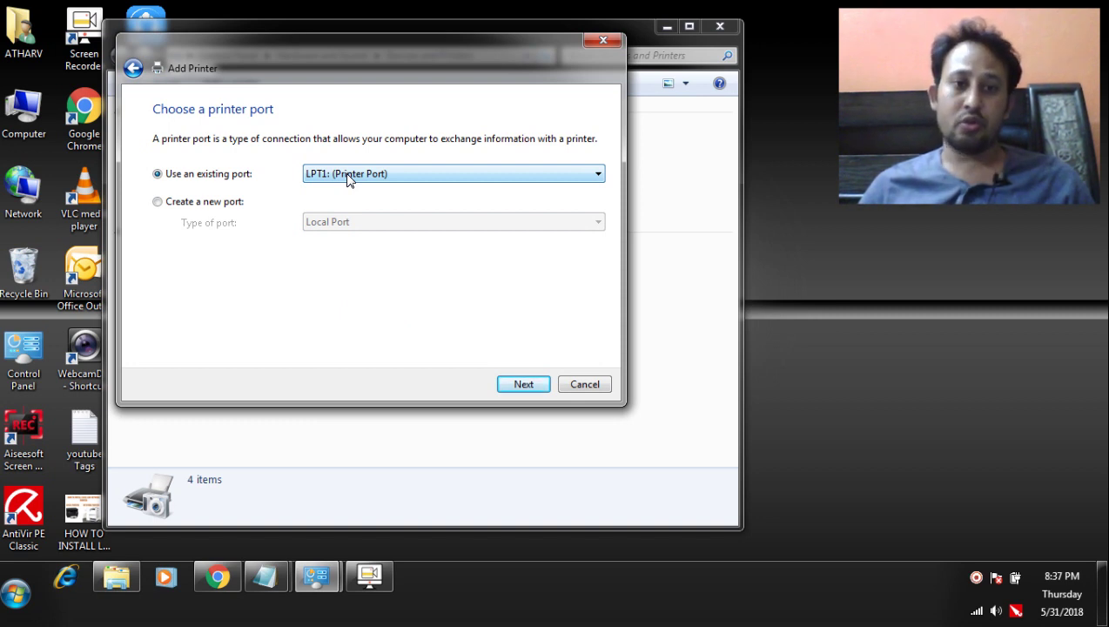
{"action": "left_click_drag", "start_coordinate": [315, 57], "coordinate": [308, 97]}
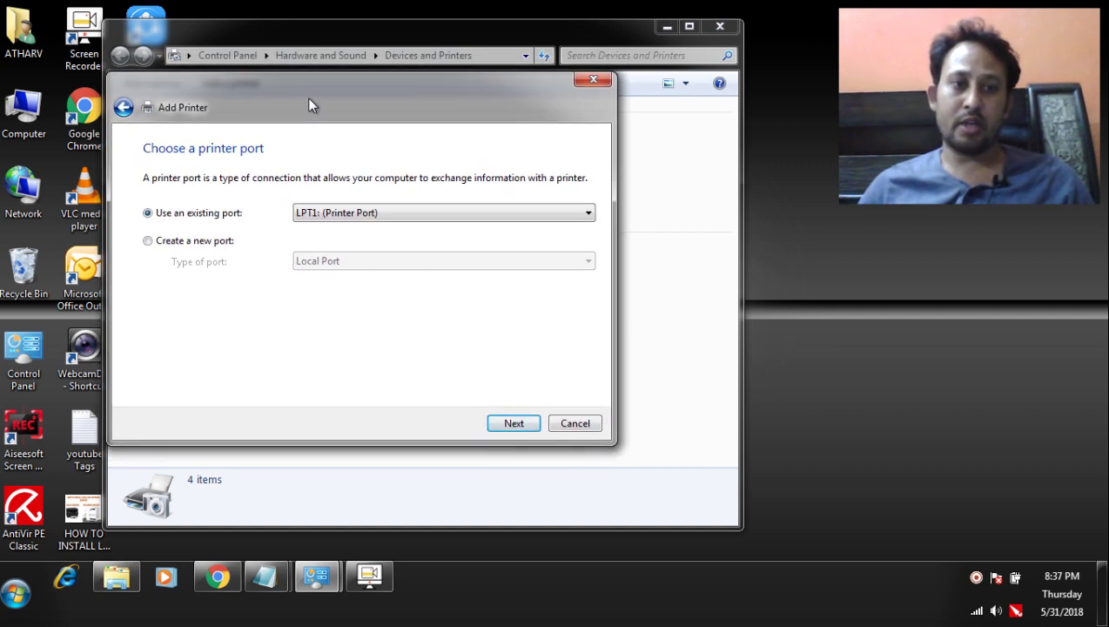
{"action": "double_click", "coordinate": [320, 216]}
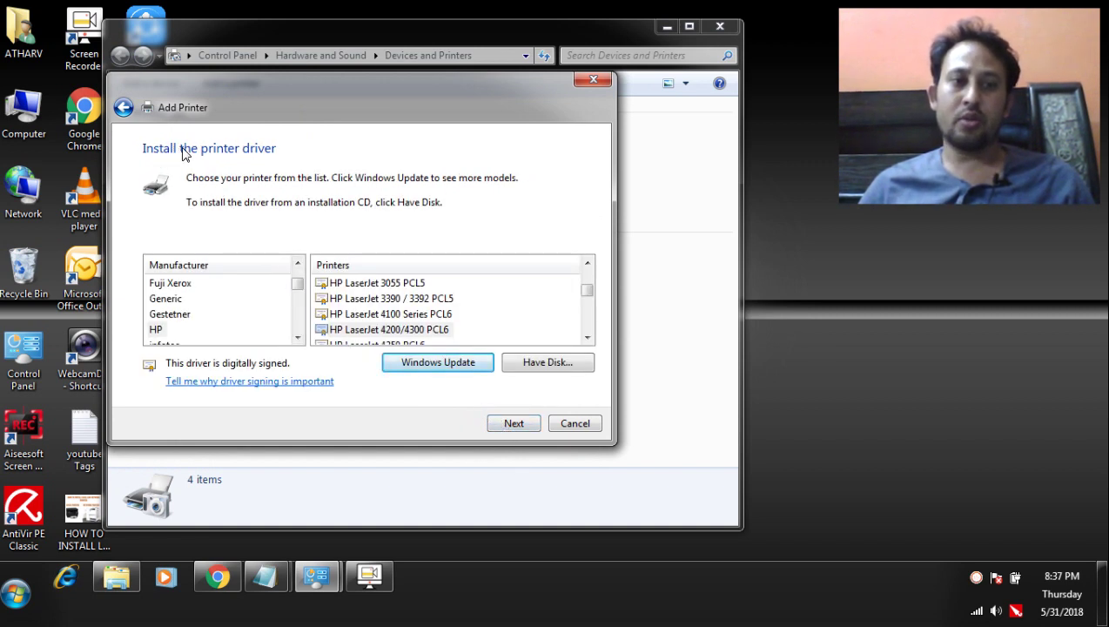
Browse the HP driver models, select HP LaserJet 2200 Series PCL 5, and dismiss the option to install from disk
{"action": "left_click", "coordinate": [190, 266]}
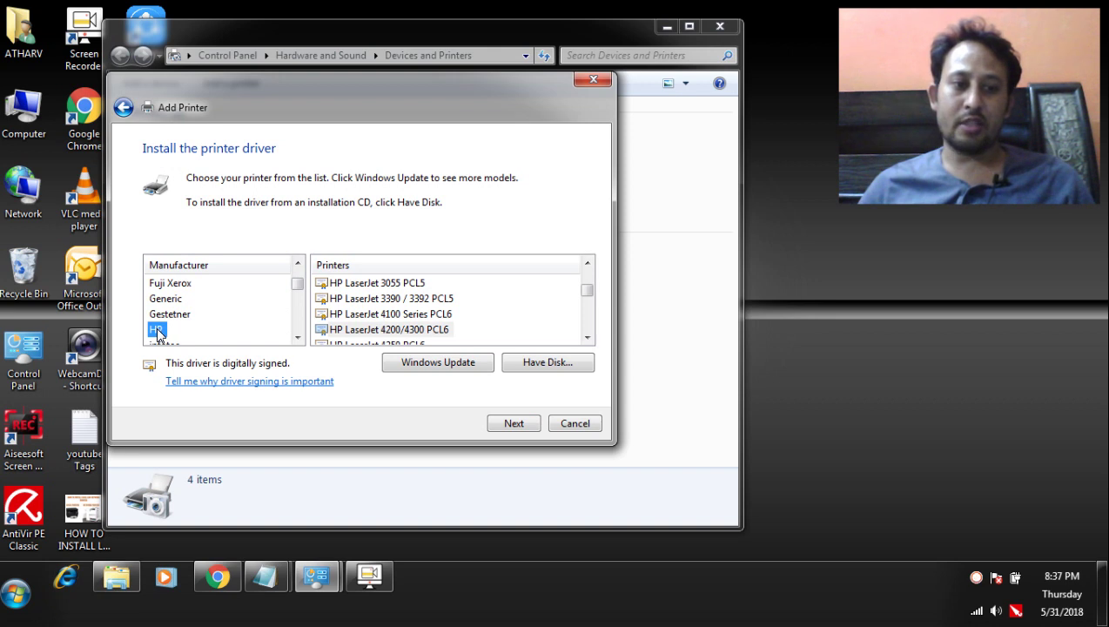
{"action": "left_click", "coordinate": [352, 269]}
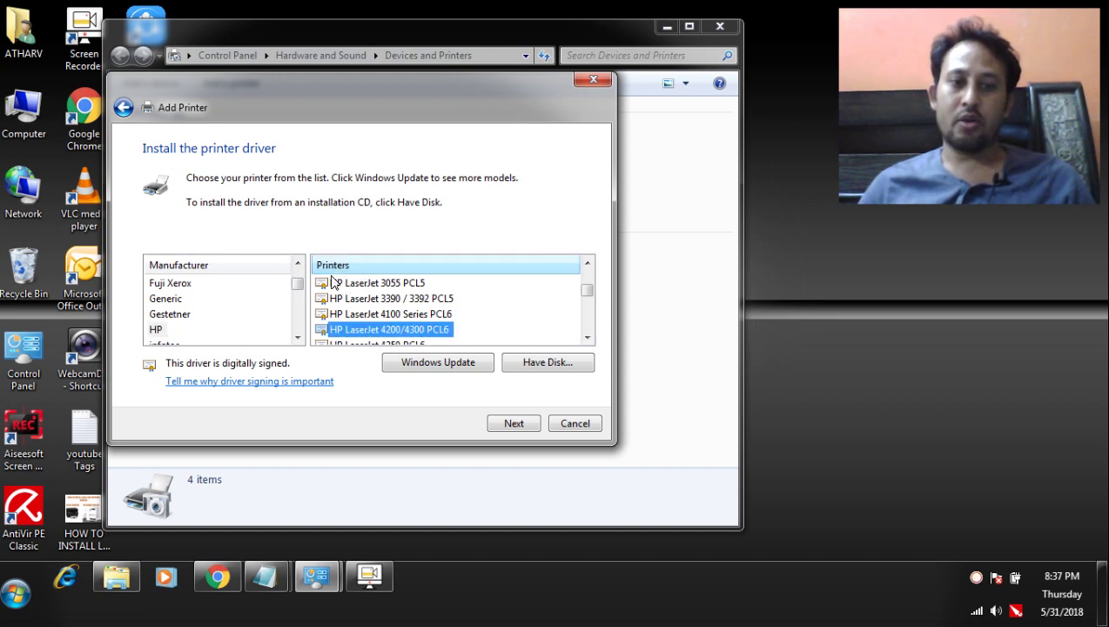
{"action": "left_click", "coordinate": [357, 283]}
{"action": "scroll", "coordinate": [361, 309], "scroll_direction": "down", "scroll_amount": 3}
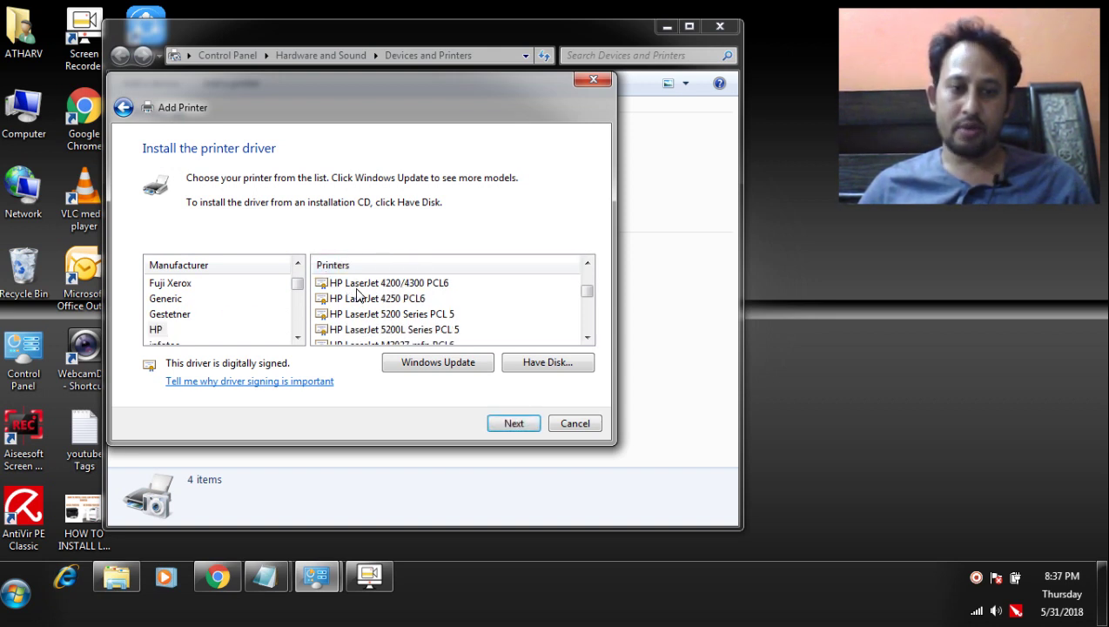
{"action": "scroll", "coordinate": [360, 316], "scroll_direction": "up", "scroll_amount": 5}
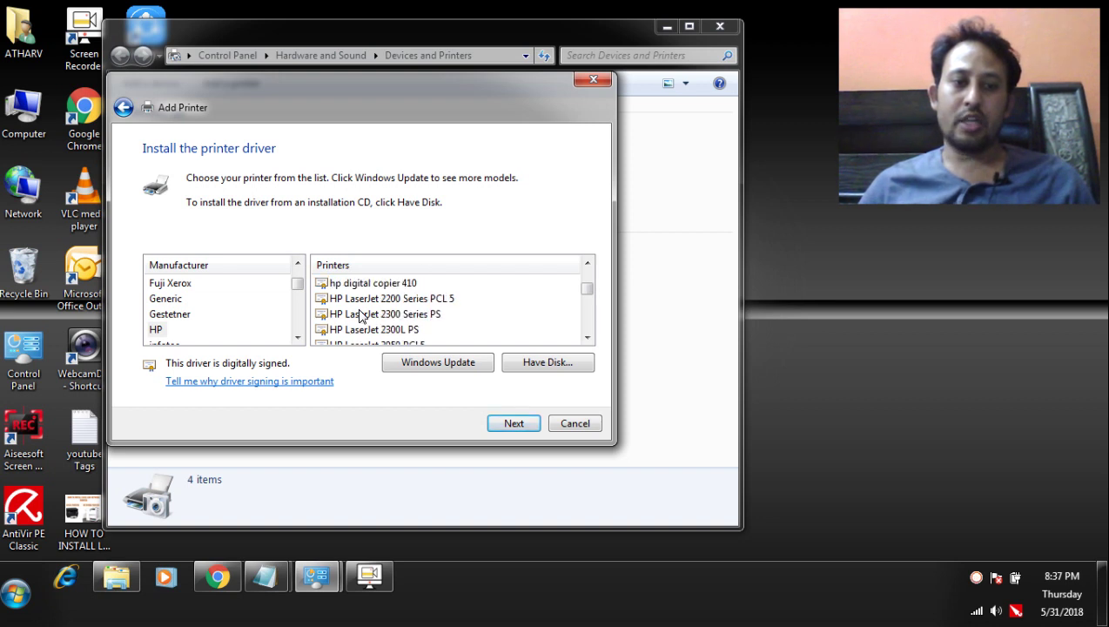
{"action": "left_click", "coordinate": [157, 331]}
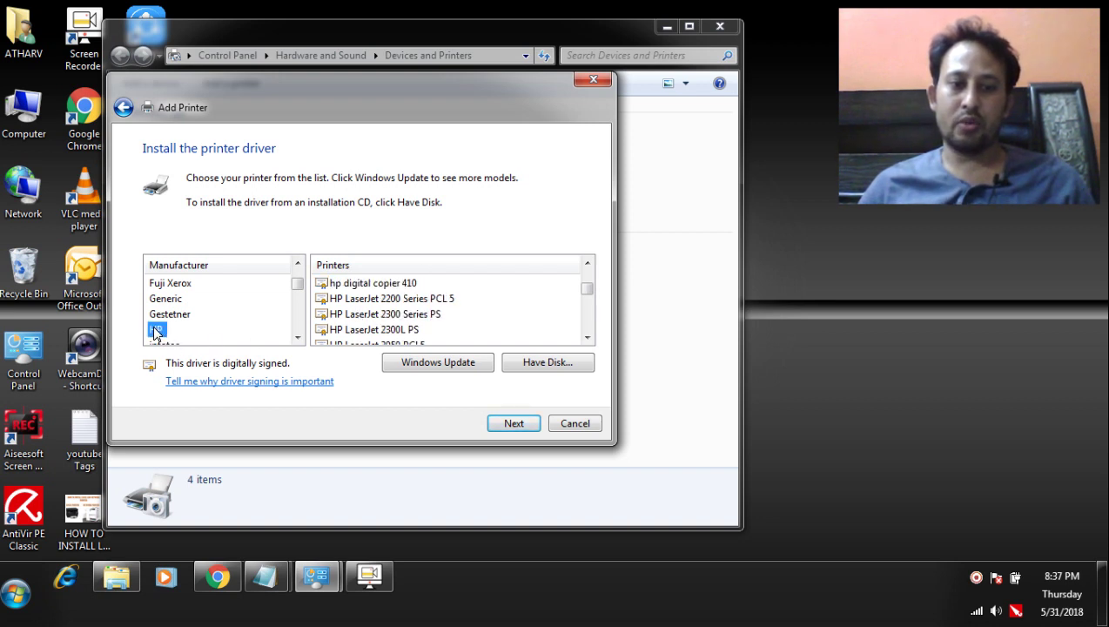
{"action": "left_click", "coordinate": [372, 299]}
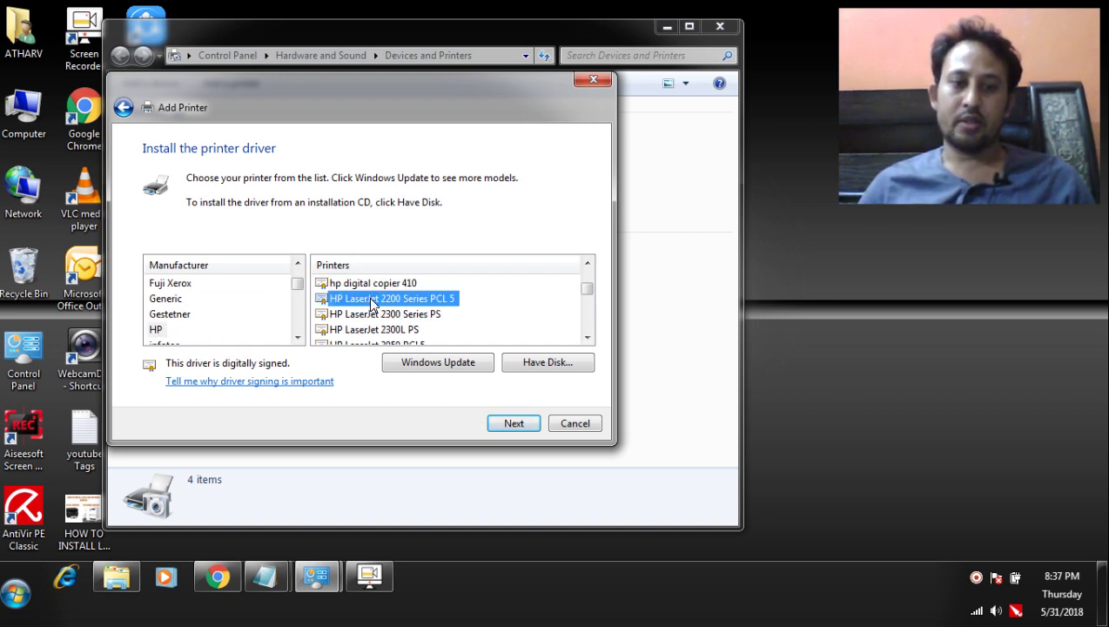
{"action": "left_click", "coordinate": [159, 331]}
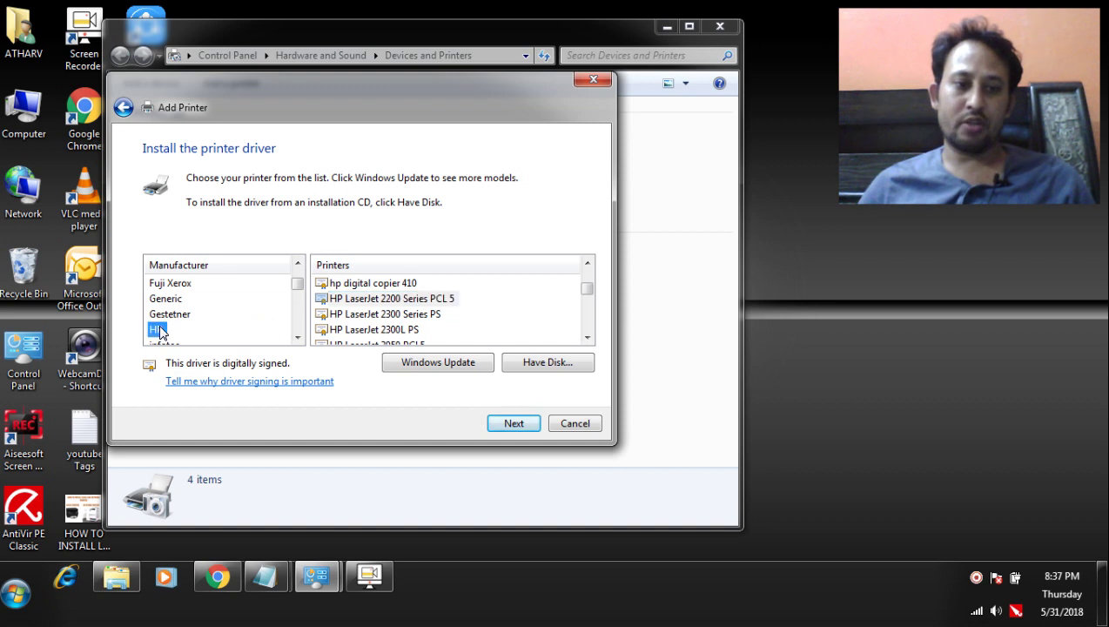
{"action": "left_click", "coordinate": [372, 299]}
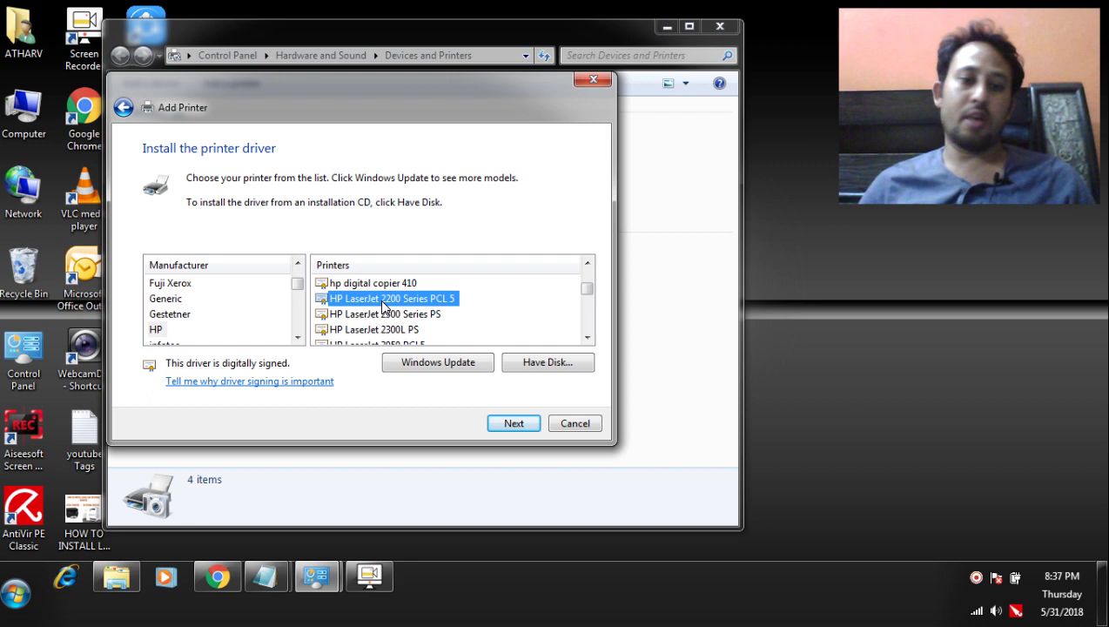
{"action": "left_click", "coordinate": [539, 366]}
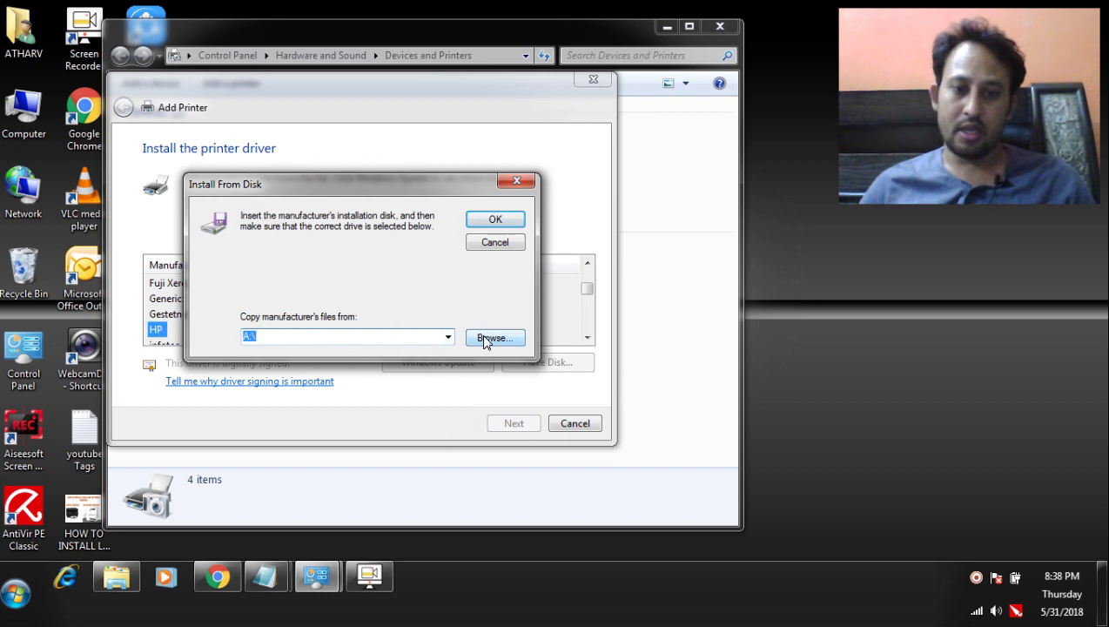
{"action": "left_click", "coordinate": [494, 243]}
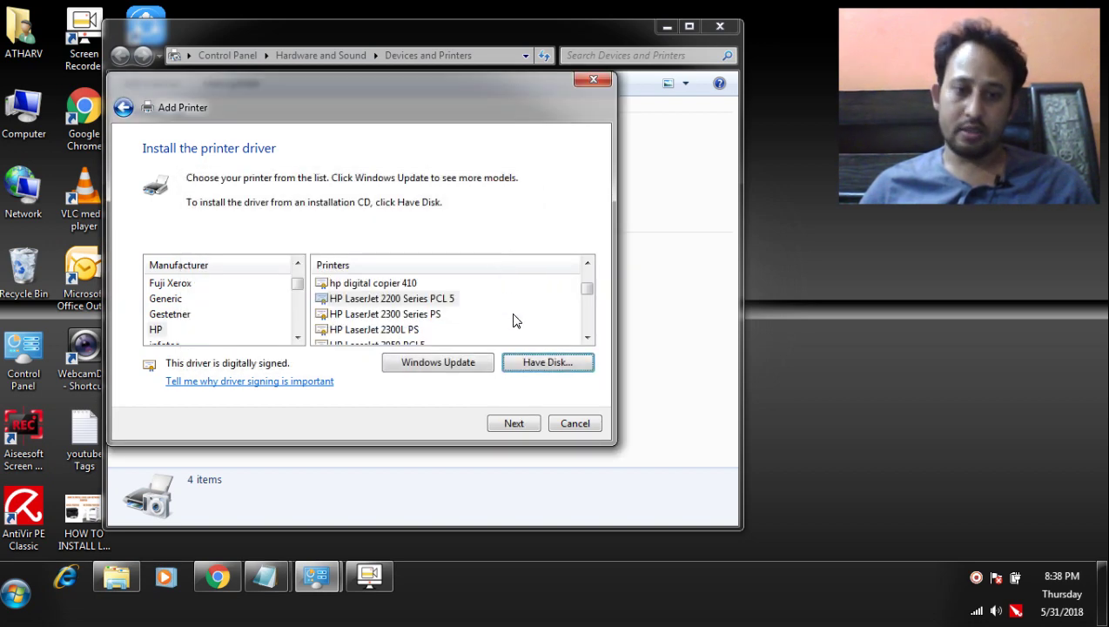
Confirm HP and the HP LaserJet 2200 Series PCL 5 driver, and use the version that is currently installed
{"action": "left_click", "coordinate": [159, 330]}
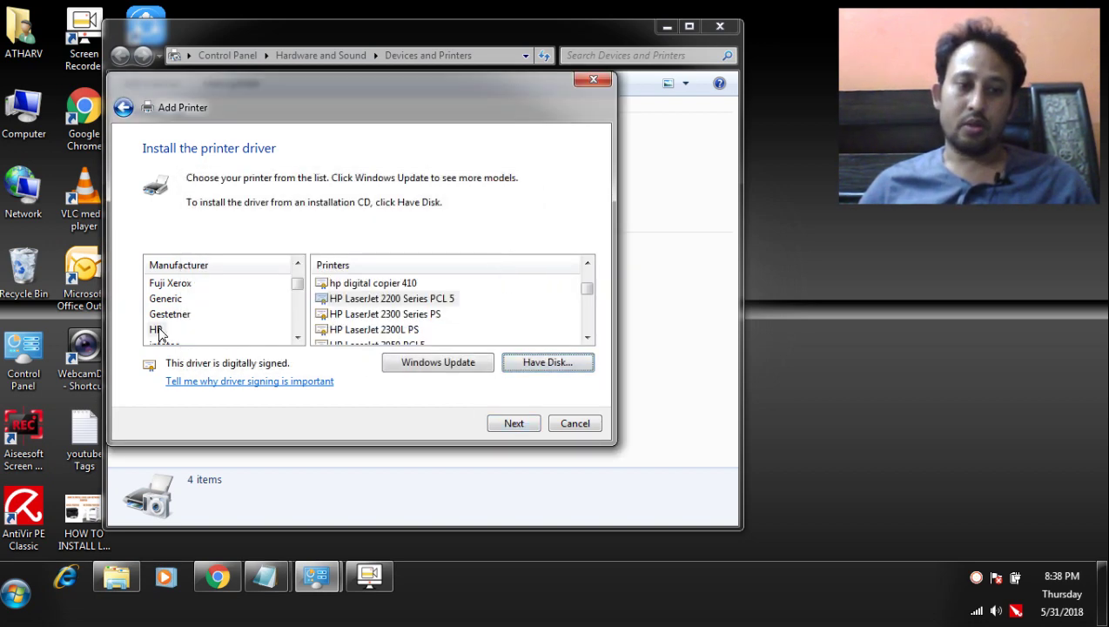
{"action": "left_click", "coordinate": [392, 300]}
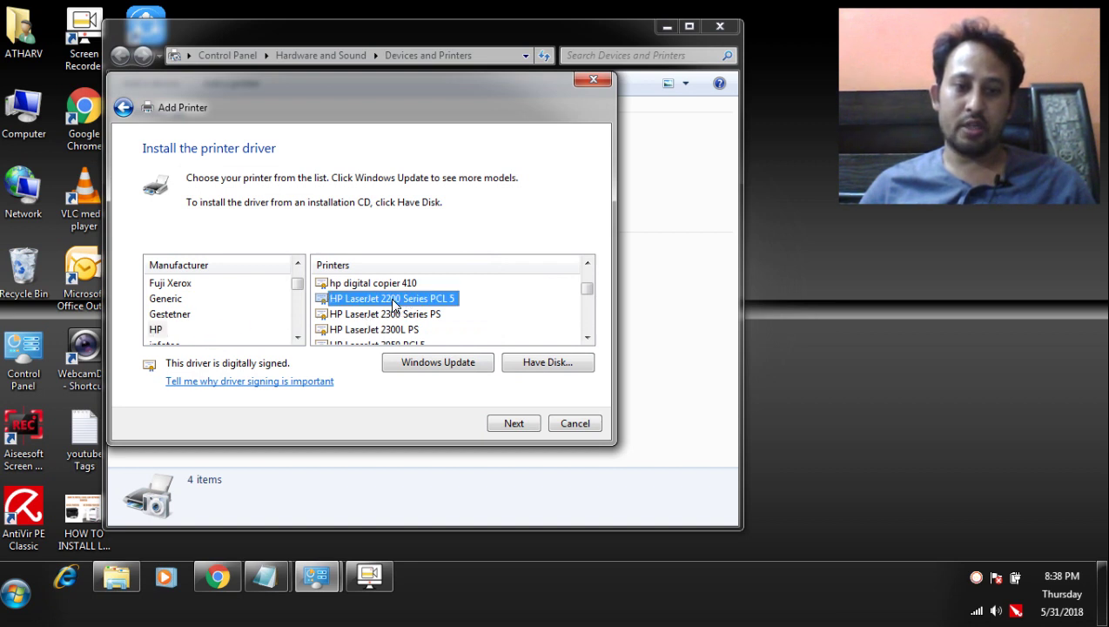
{"action": "left_click", "coordinate": [514, 423]}
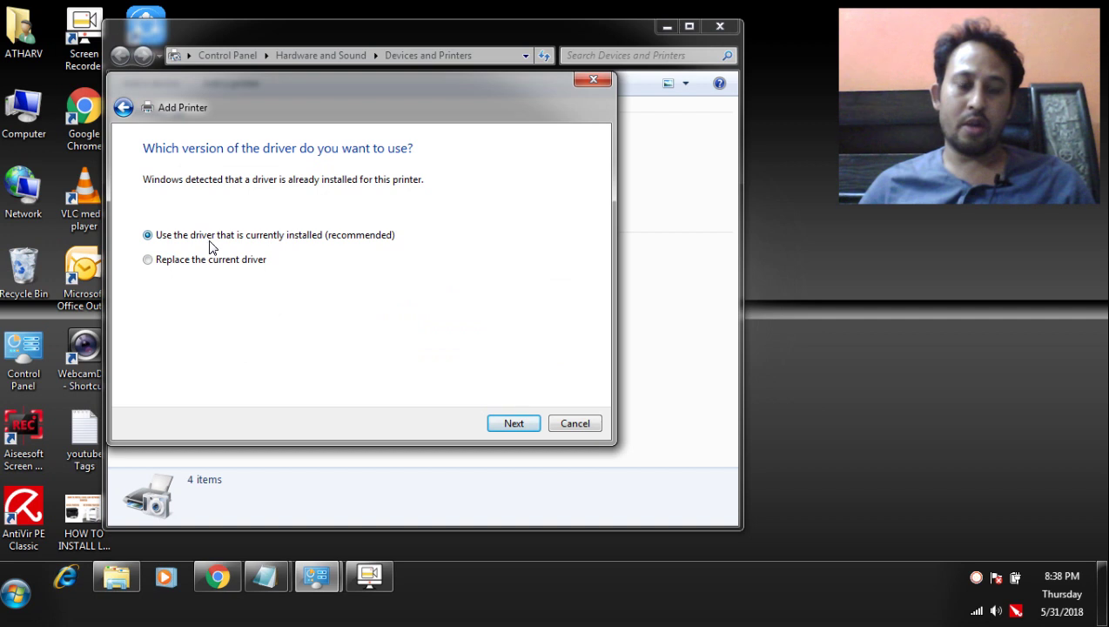
{"action": "left_click", "coordinate": [501, 423]}
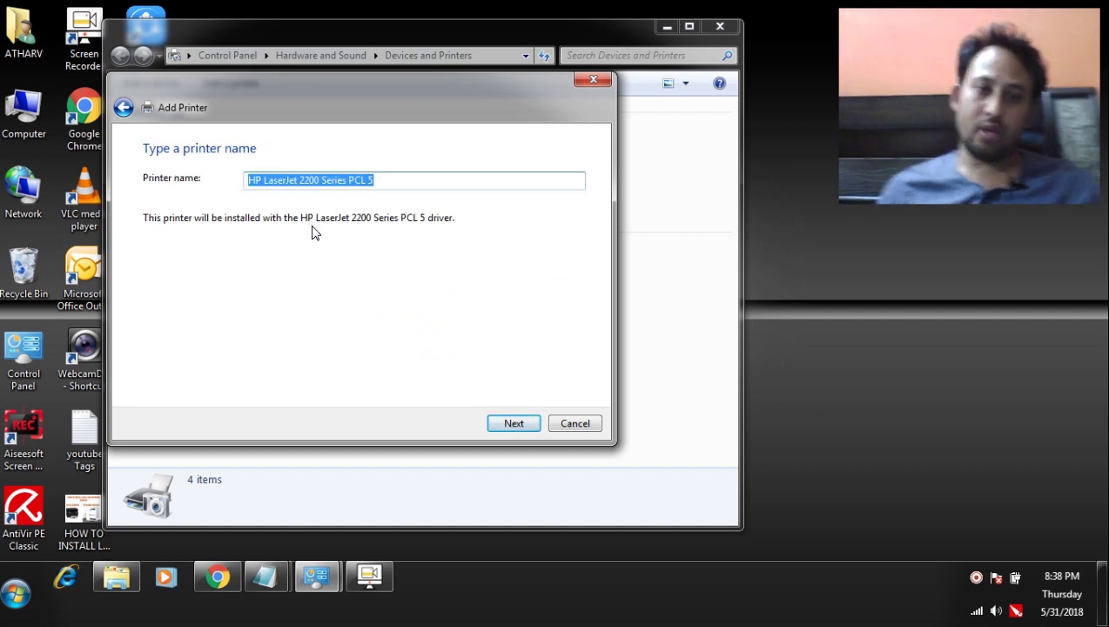
Name the printer "Local Printer" and install it
{"action": "key", "text": "BackSpace"}
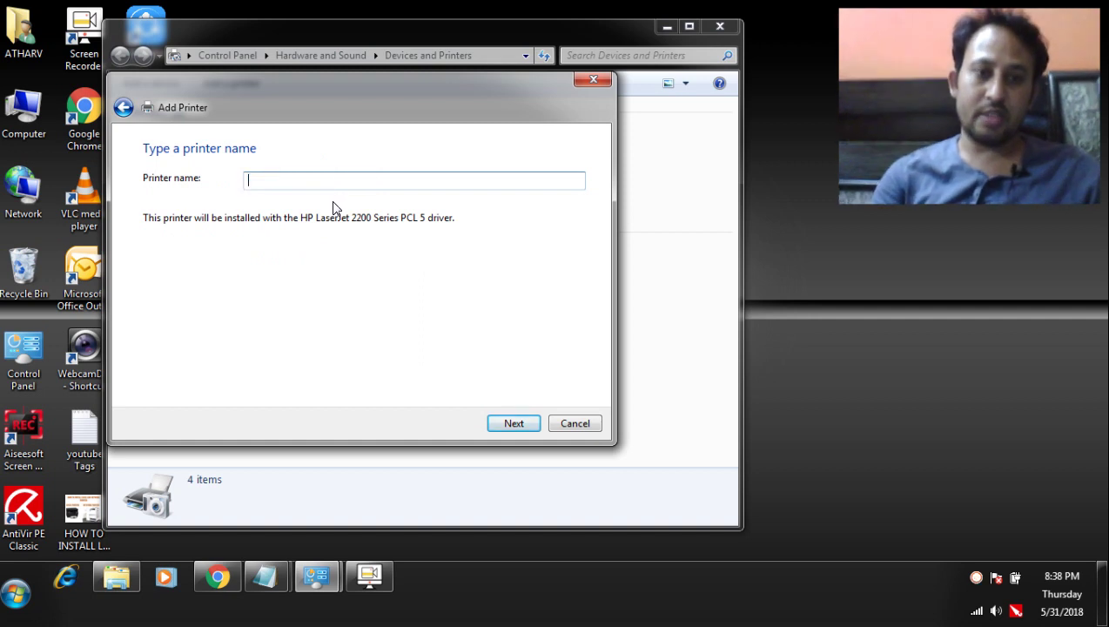
{"action": "type", "text": "Lo"}
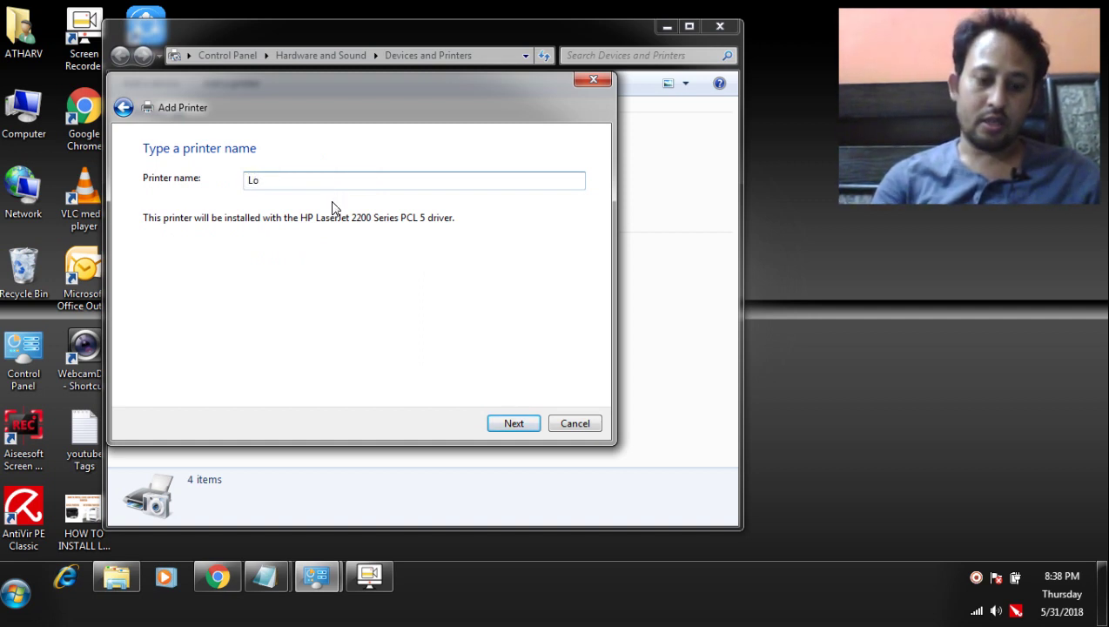
{"action": "type", "text": "cal P"}
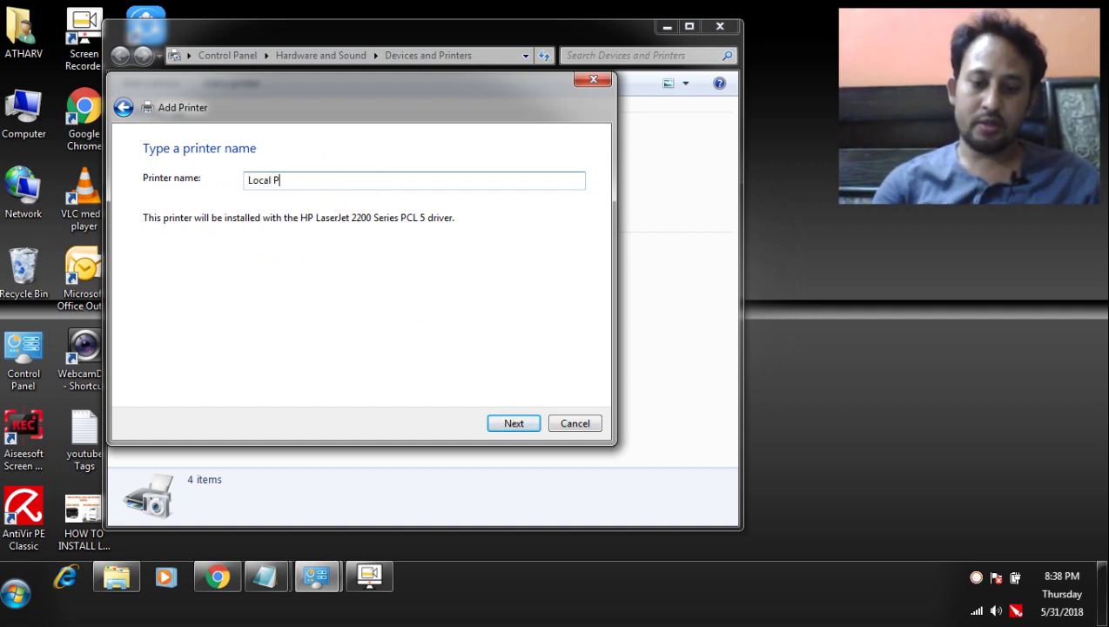
{"action": "type", "text": "rinter"}
{"action": "key", "text": "Return"}
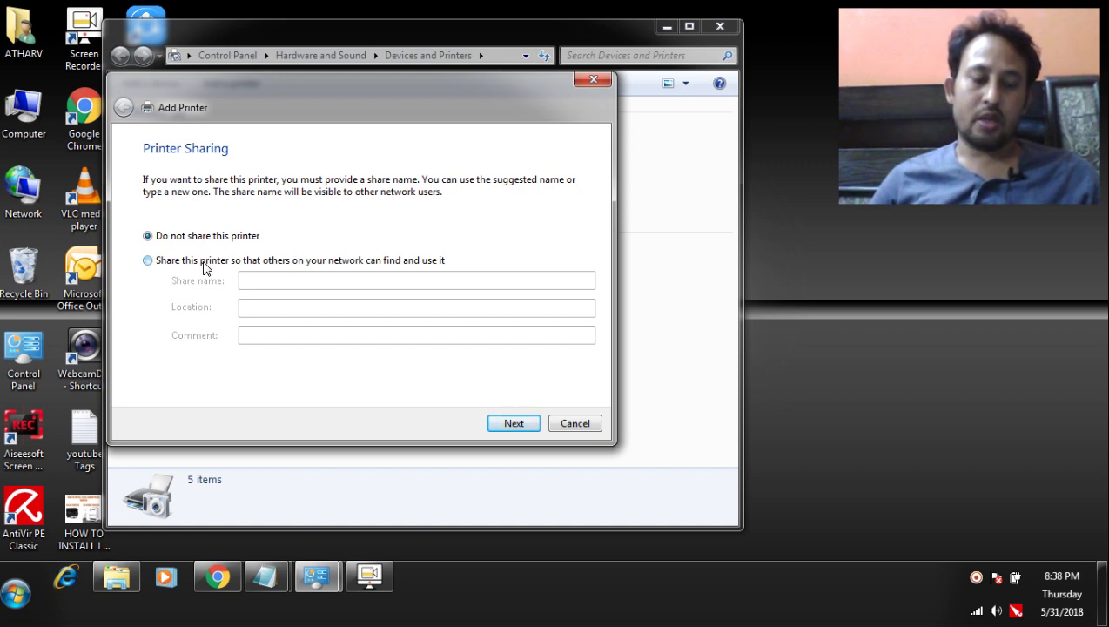
Choose not to share the printer and finish the Add Printer wizard without printing a test page
{"action": "left_click", "coordinate": [201, 263]}
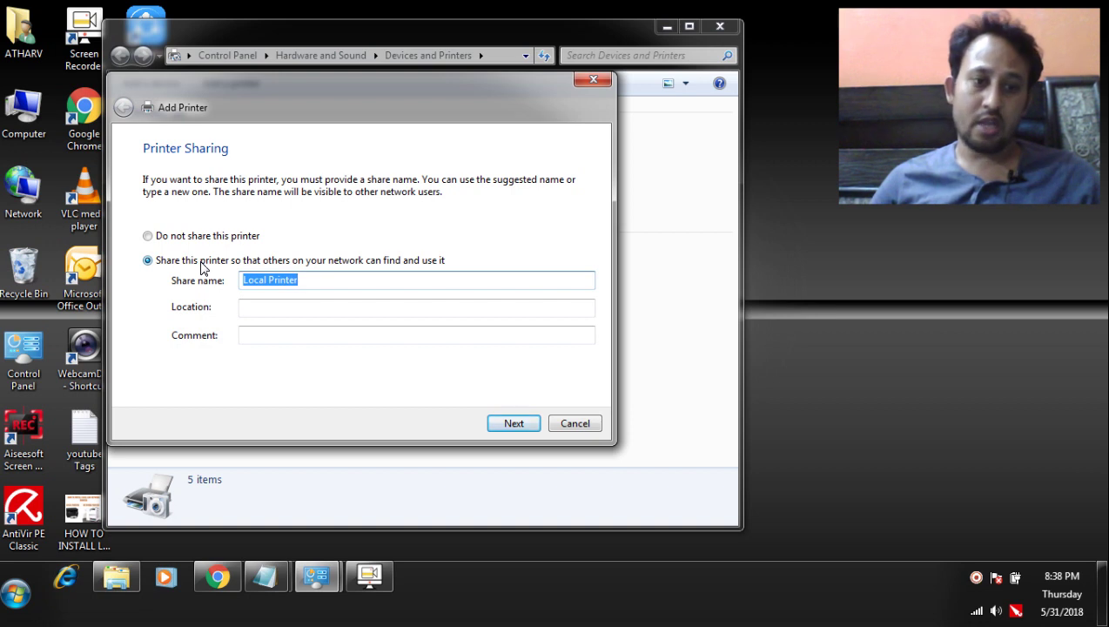
{"action": "left_click", "coordinate": [179, 236]}
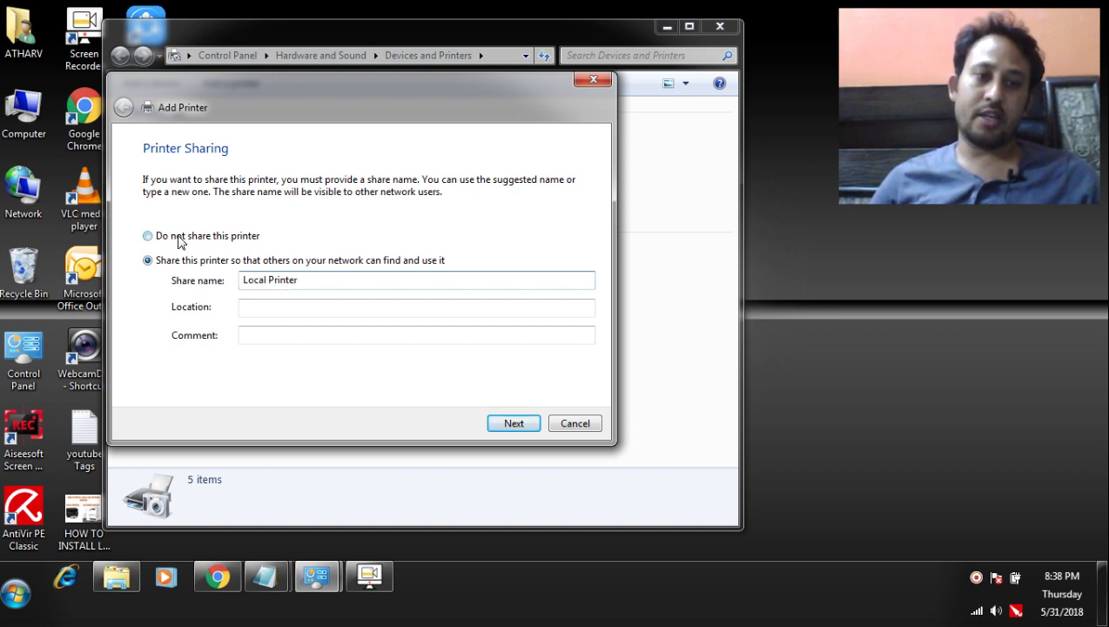
{"action": "left_click", "coordinate": [511, 424]}
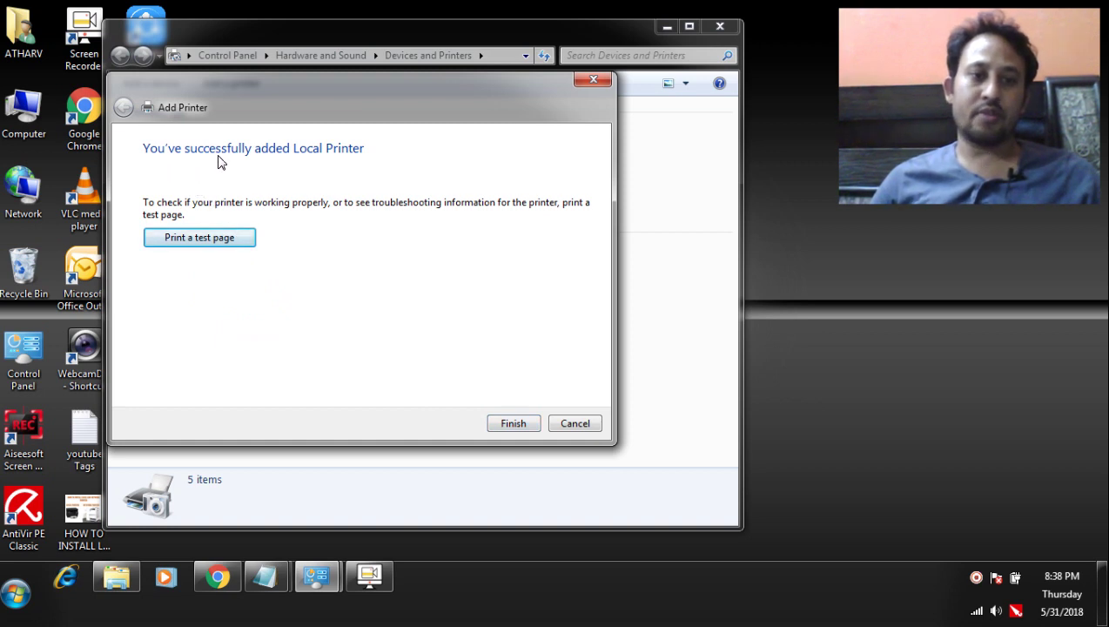
{"action": "left_click_drag", "start_coordinate": [355, 111], "coordinate": [406, 123]}
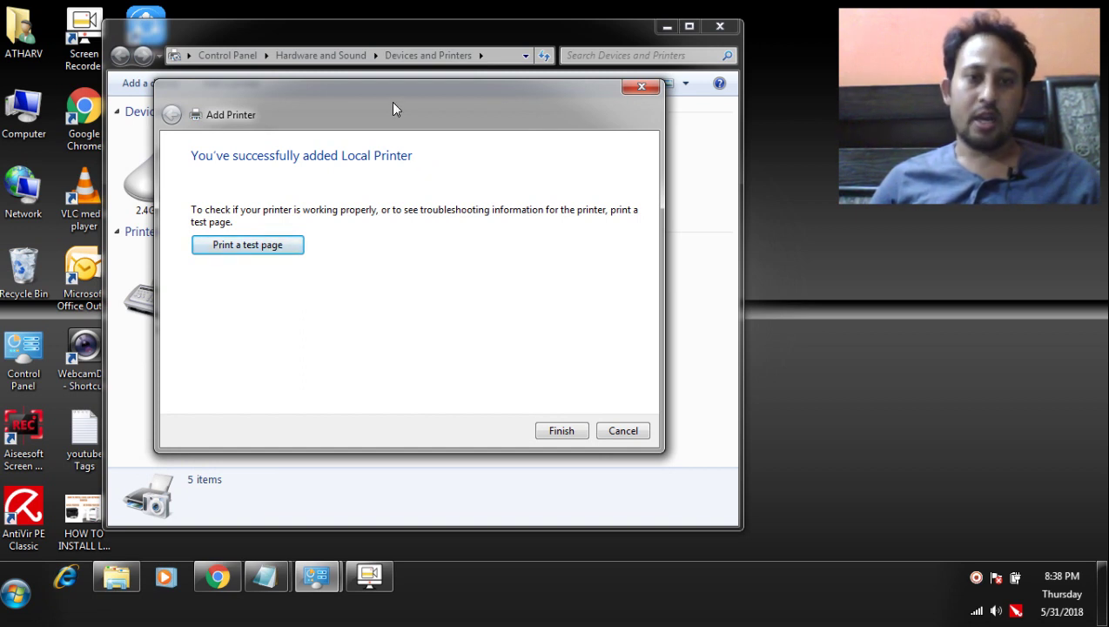
{"action": "left_click_drag", "start_coordinate": [391, 101], "coordinate": [375, 87]}
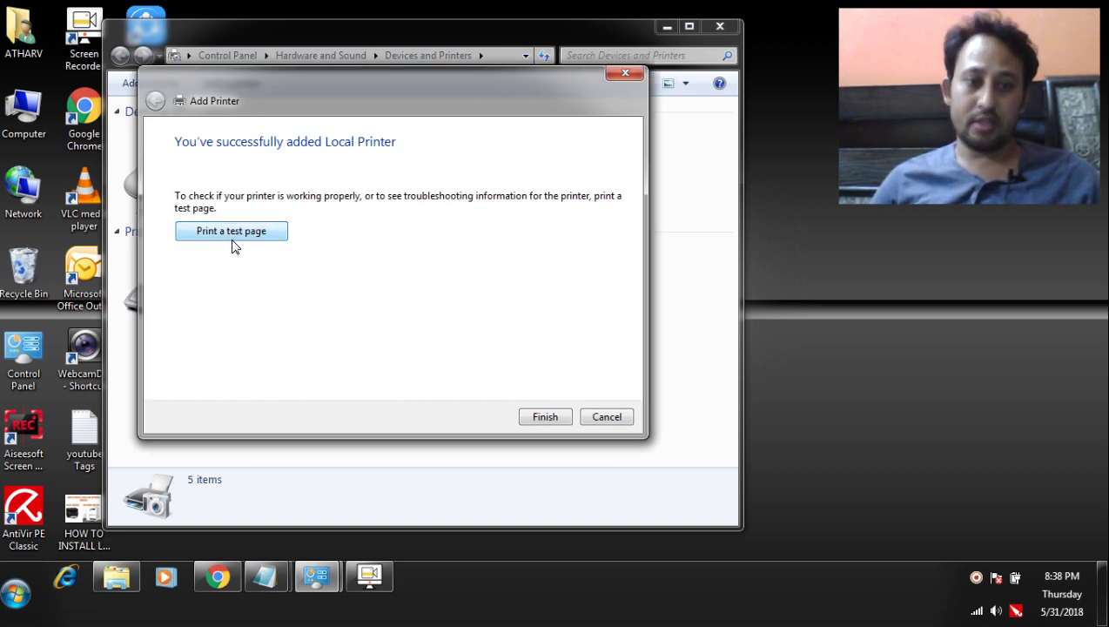
{"action": "left_click", "coordinate": [548, 416]}
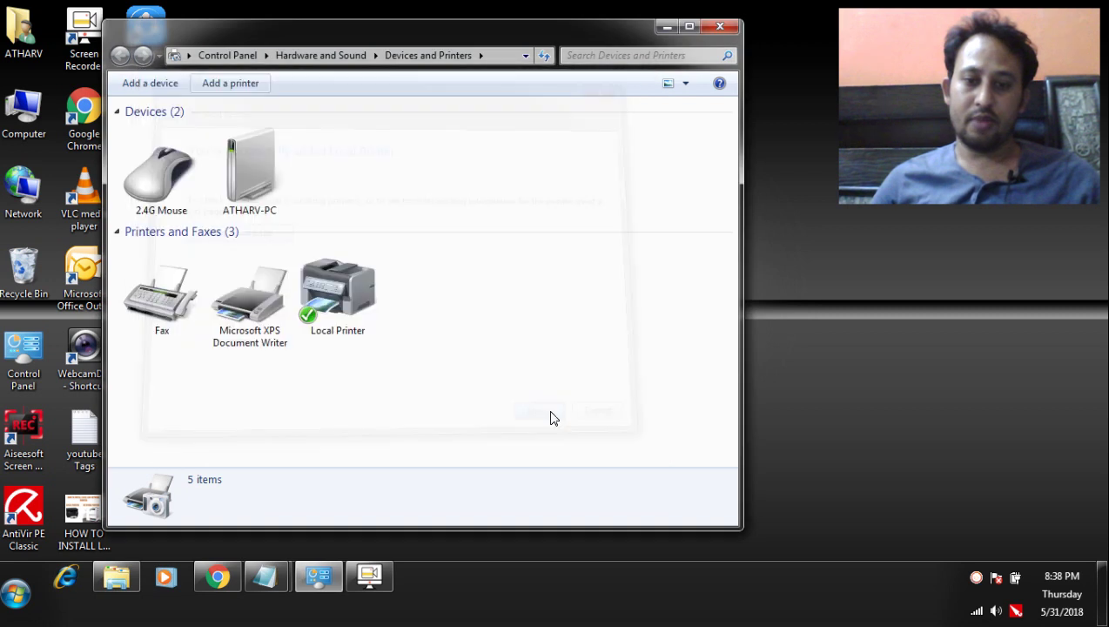
{"action": "left_click", "coordinate": [345, 303]}
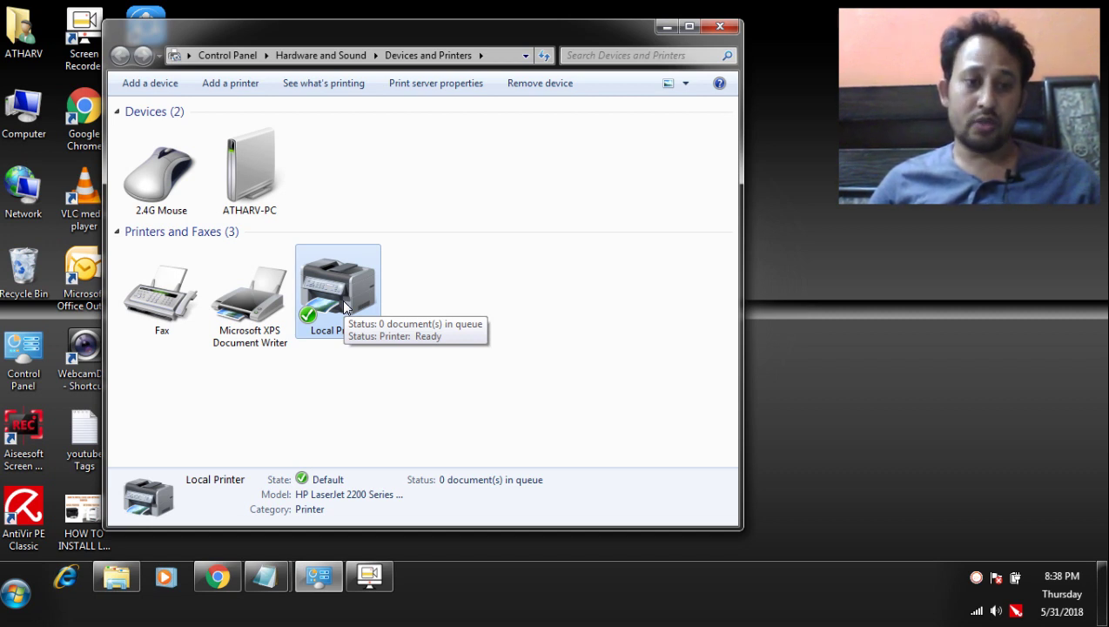
{"action": "left_click", "coordinate": [431, 293]}
{"action": "left_click", "coordinate": [366, 288]}
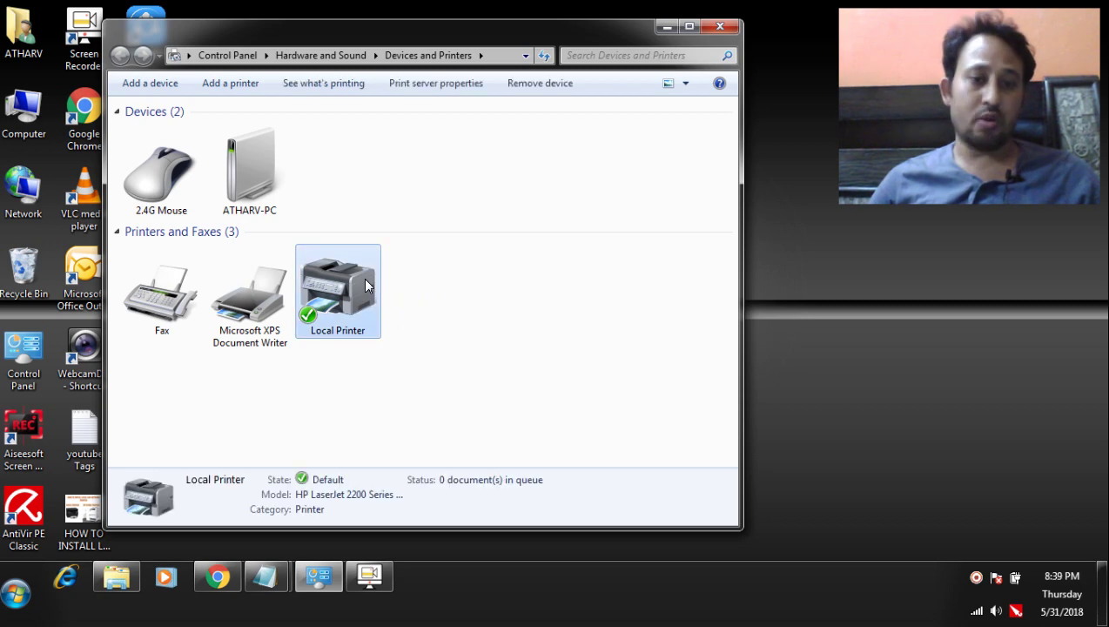
{"action": "left_click", "coordinate": [416, 278]}
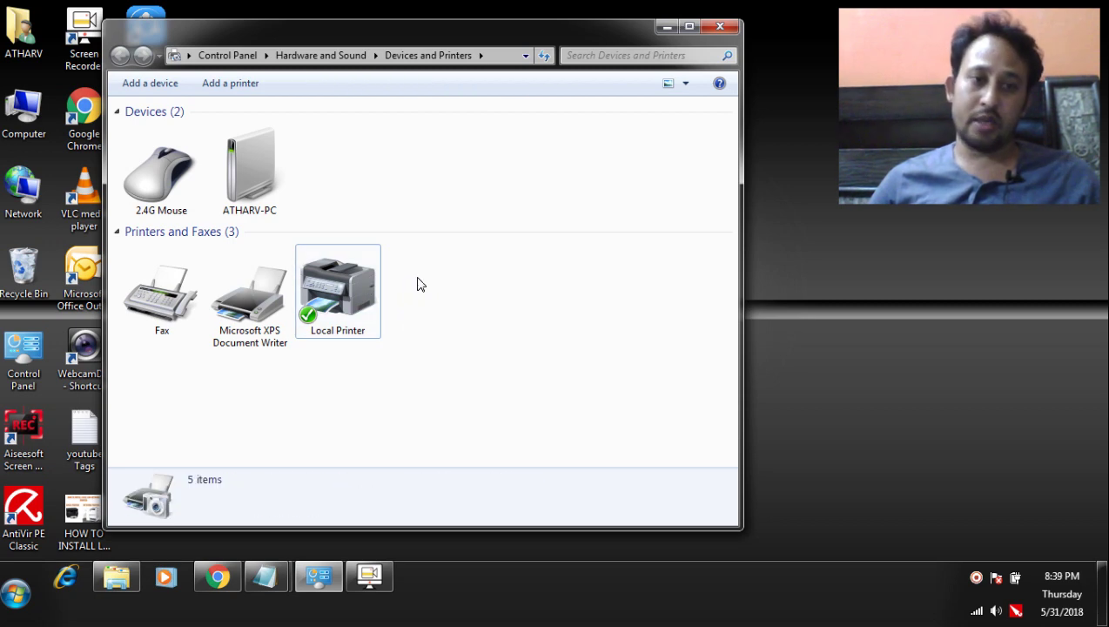
Start adding a network printer, stop the automatic search, and choose to add an unlisted printer using a TCP/IP address or hostname
{"action": "left_click", "coordinate": [232, 87]}
{"action": "left_click_drag", "start_coordinate": [464, 135], "coordinate": [374, 91]}
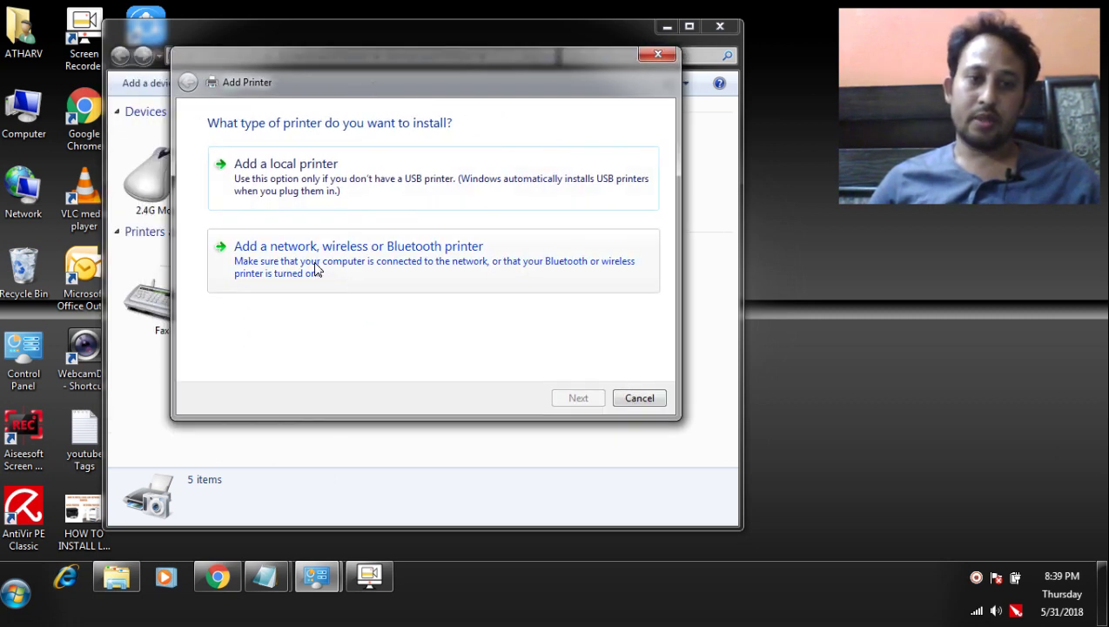
{"action": "left_click", "coordinate": [318, 271]}
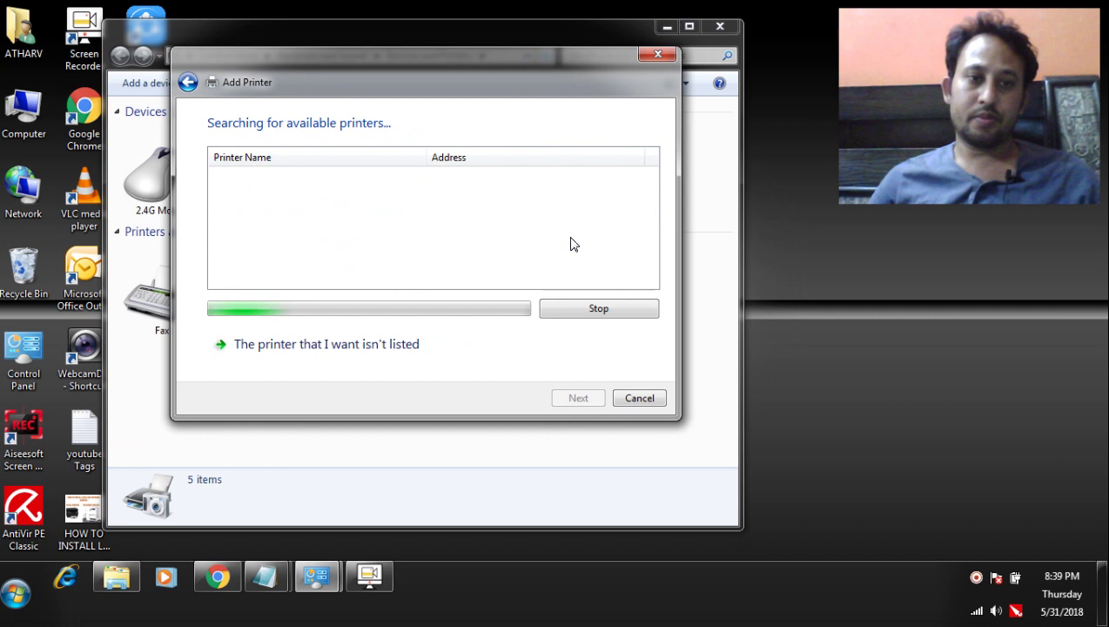
{"action": "left_click", "coordinate": [589, 307]}
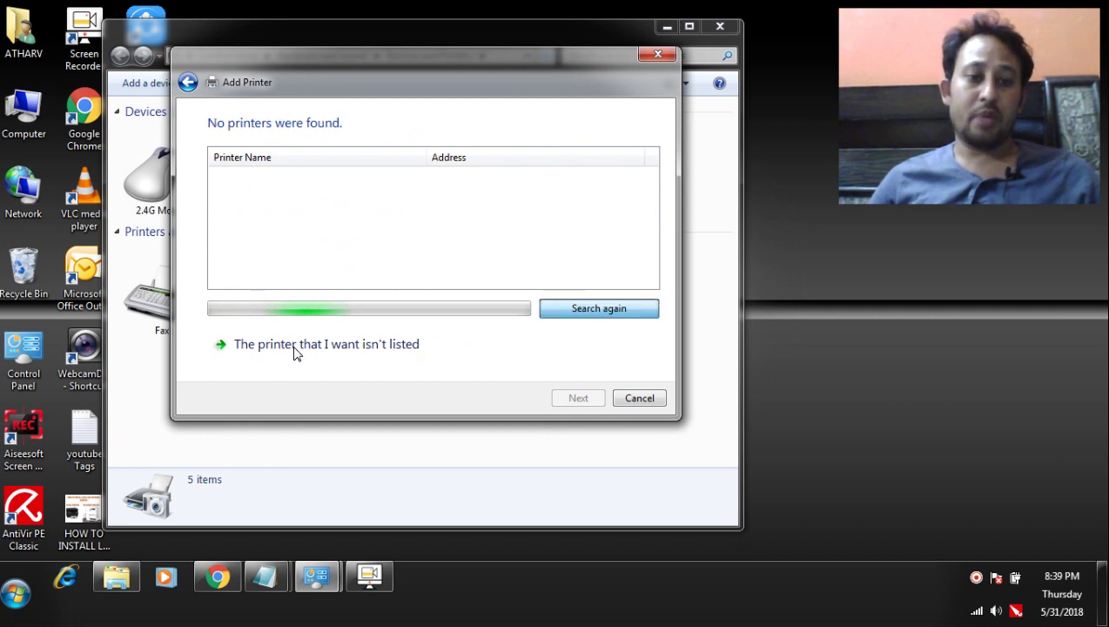
{"action": "left_click", "coordinate": [387, 353]}
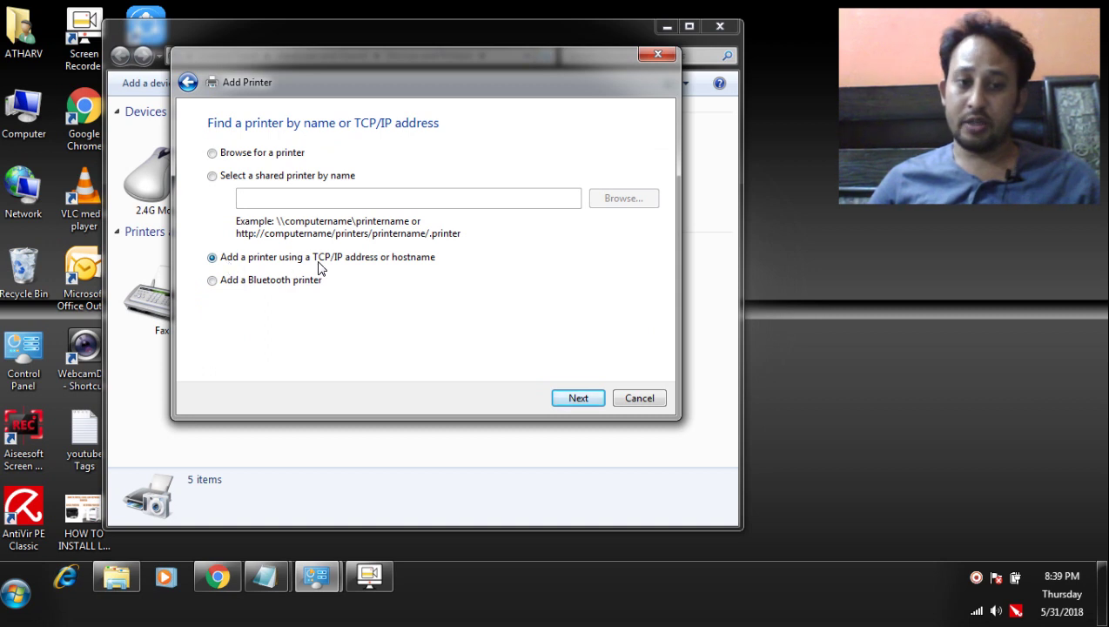
{"action": "left_click_drag", "start_coordinate": [377, 82], "coordinate": [466, 56]}
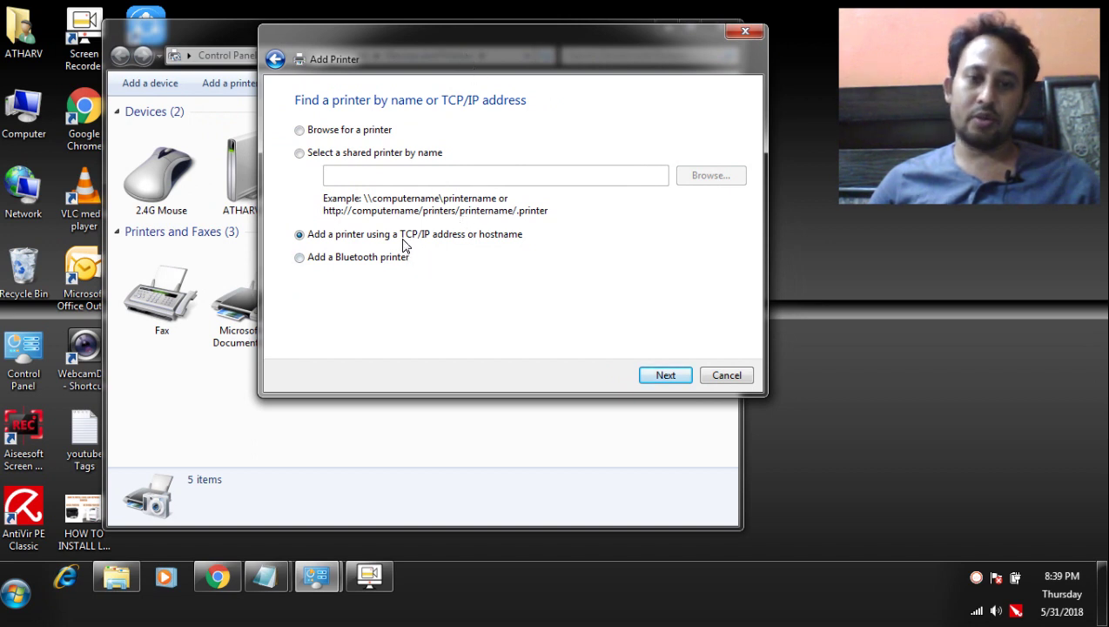
{"action": "left_click", "coordinate": [665, 375]}
Set the device type to TCP/IP Device and enter 192.168.0.1 as the printer's hostname or IP address
{"action": "left_click", "coordinate": [456, 145]}
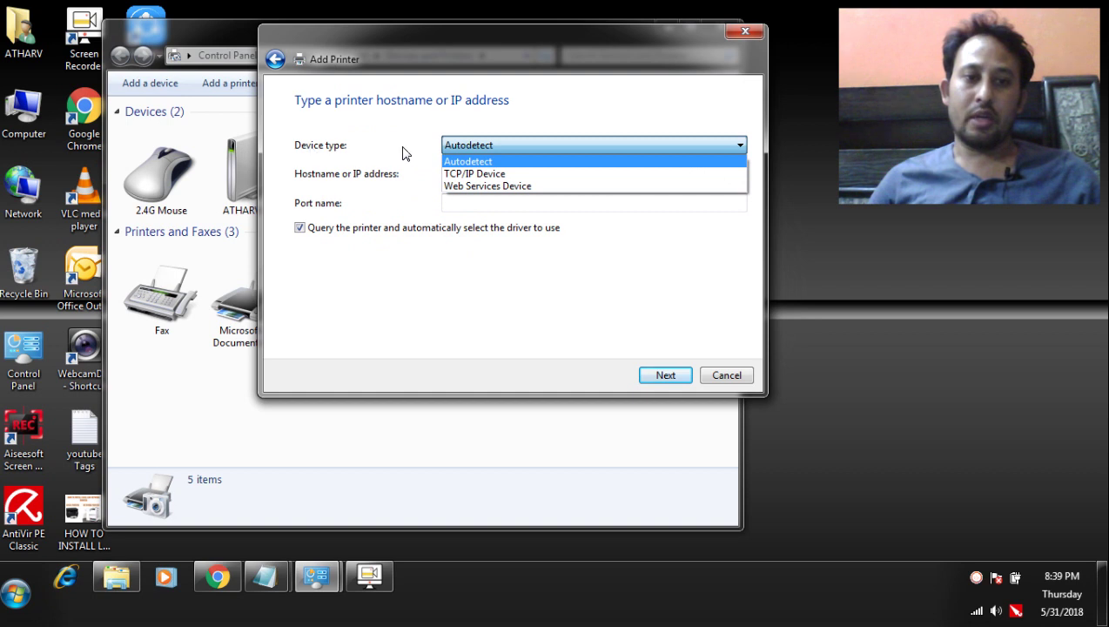
{"action": "left_click", "coordinate": [461, 173]}
{"action": "left_click", "coordinate": [468, 175]}
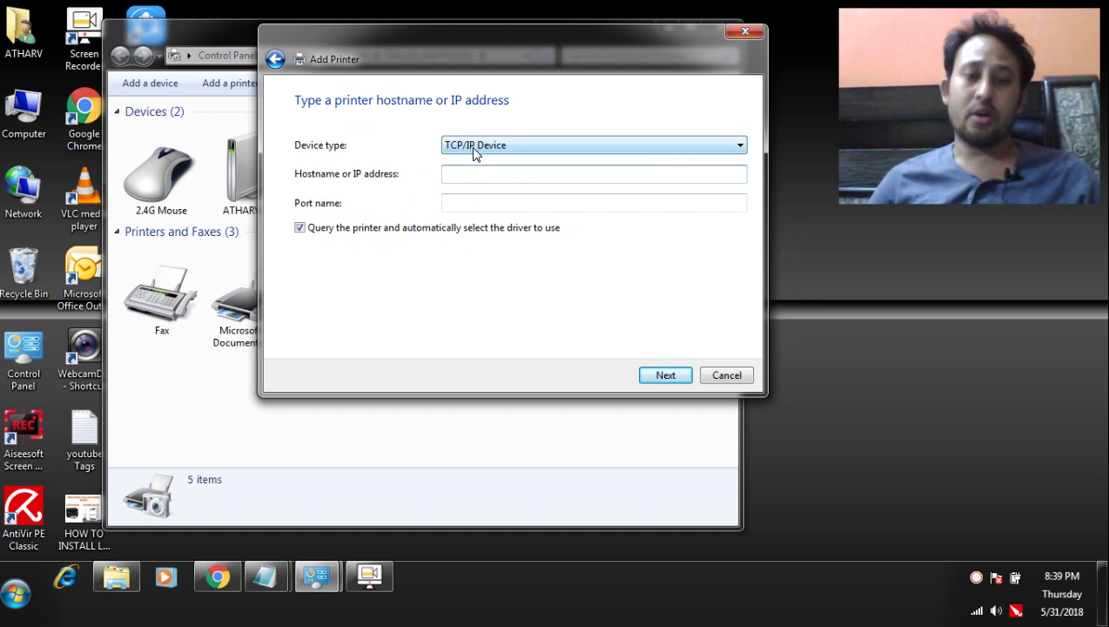
{"action": "left_click", "coordinate": [470, 173]}
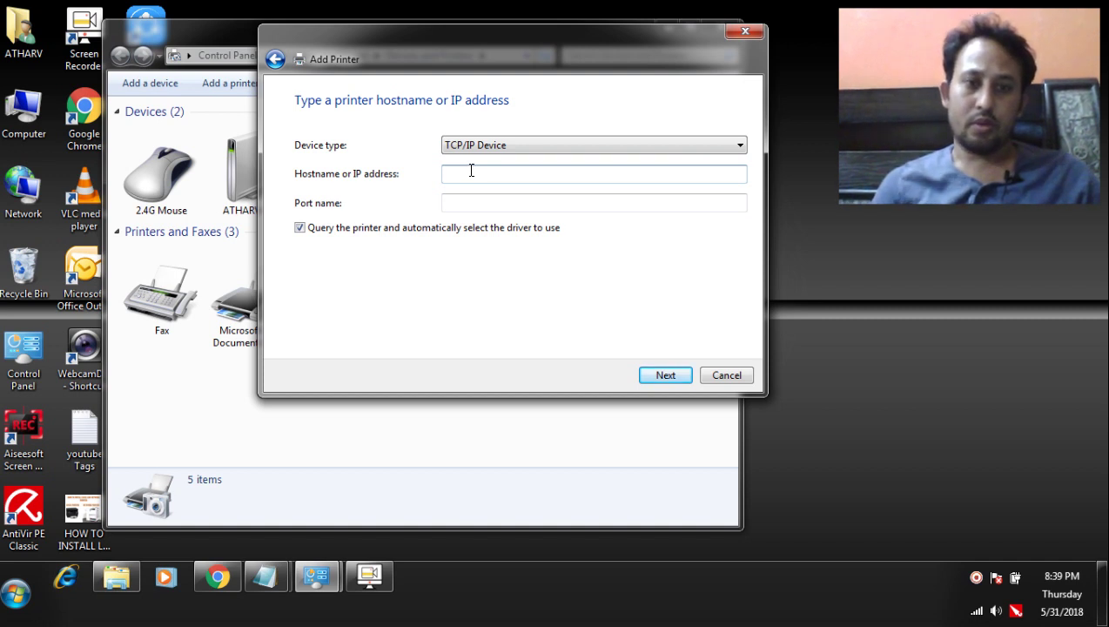
{"action": "type", "text": "192"}
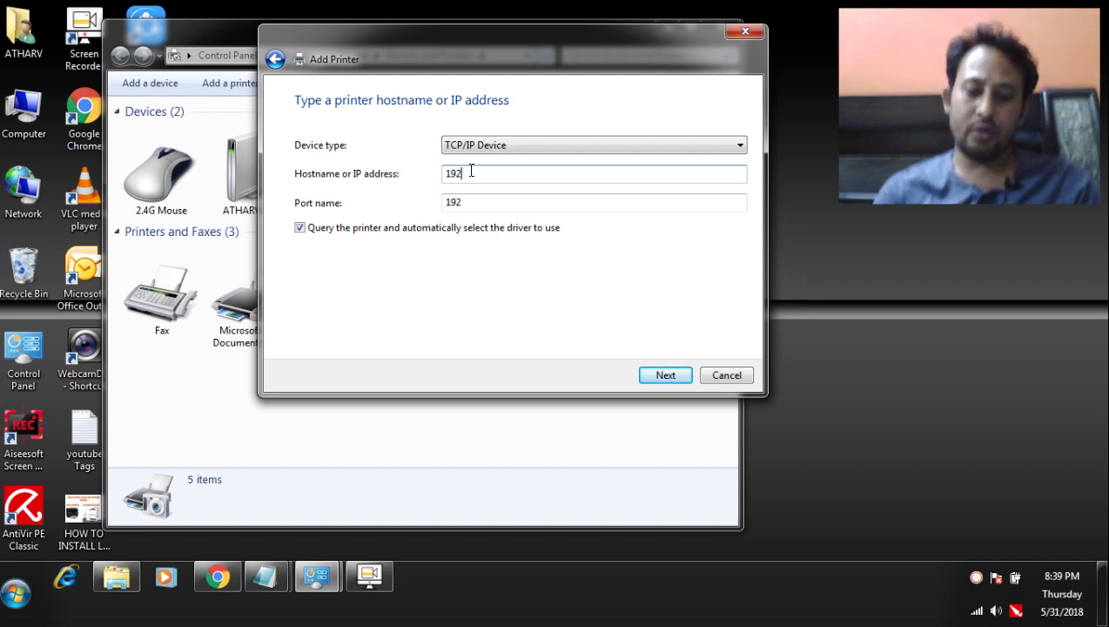
{"action": "type", "text": ".168"}
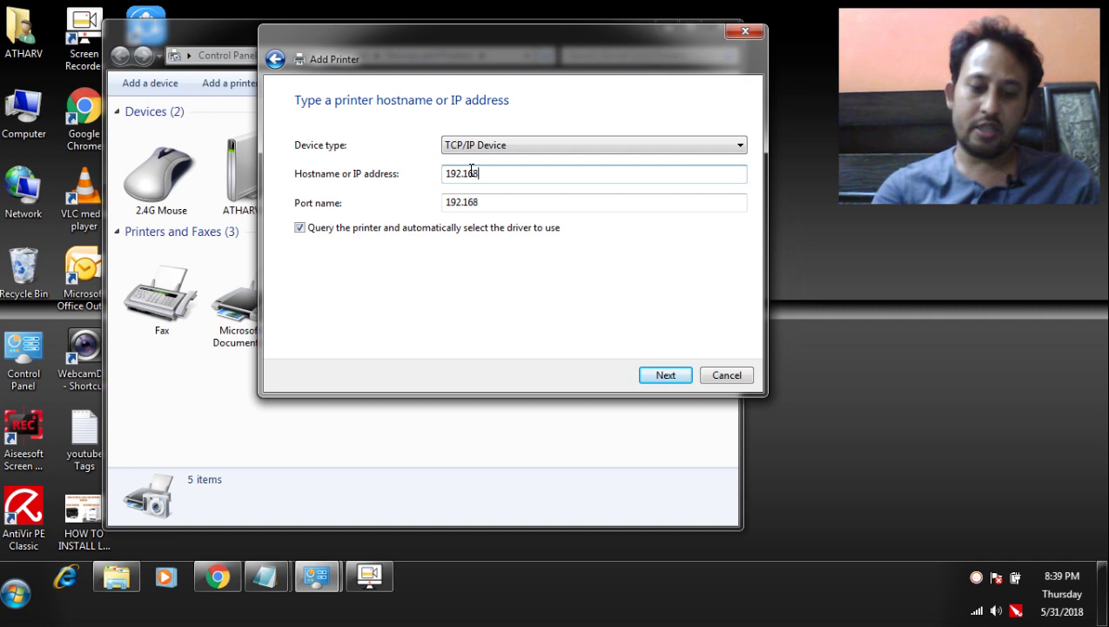
{"action": "type", "text": ".0.1"}
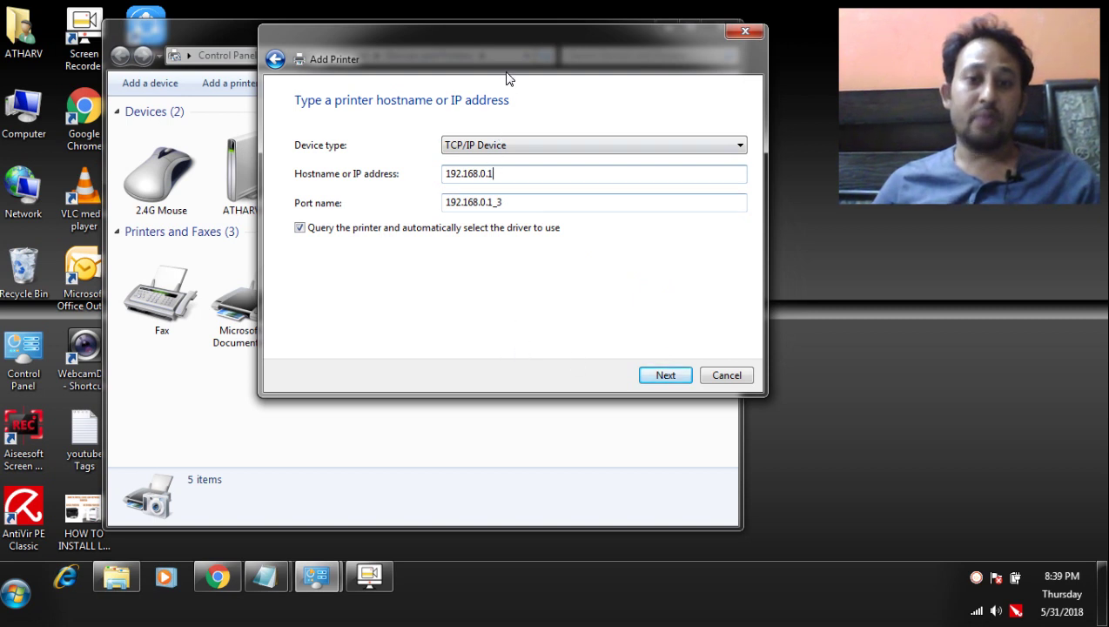
{"action": "left_click_drag", "start_coordinate": [509, 68], "coordinate": [478, 70]}
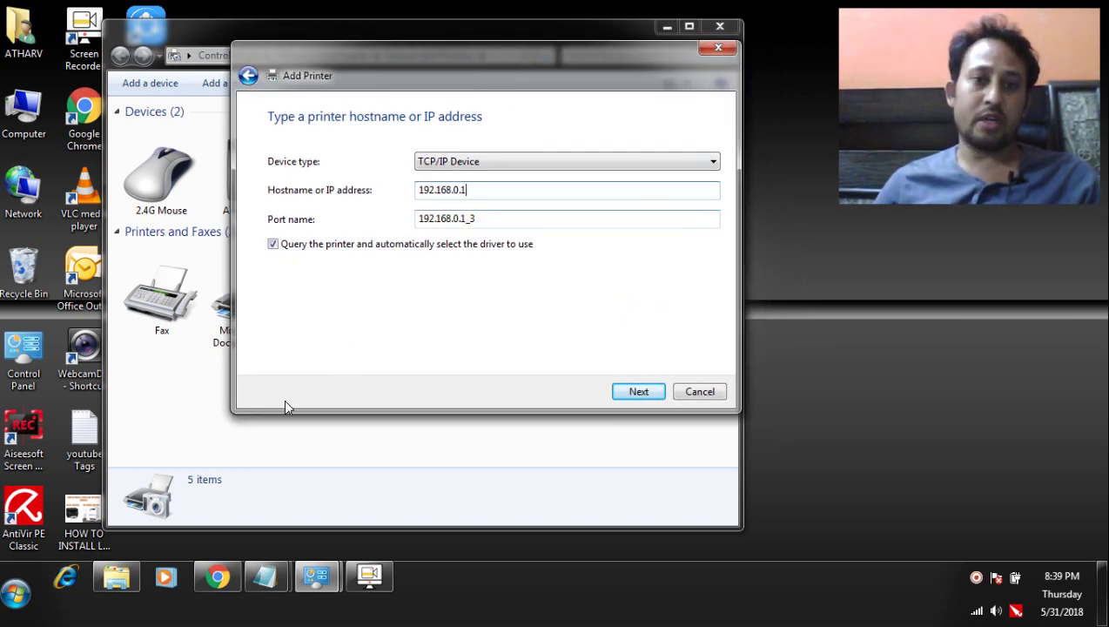
Open a Command Prompt and test the printer address continuously with ping 192.168.0.1 -t
{"action": "left_click", "coordinate": [17, 594]}
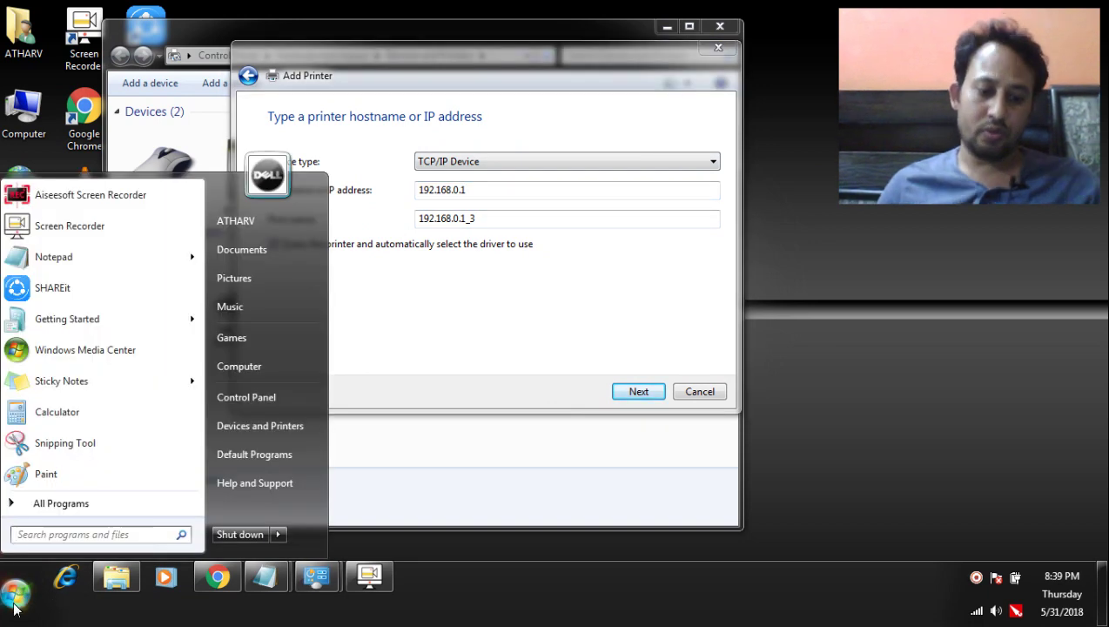
{"action": "type", "text": "cmd"}
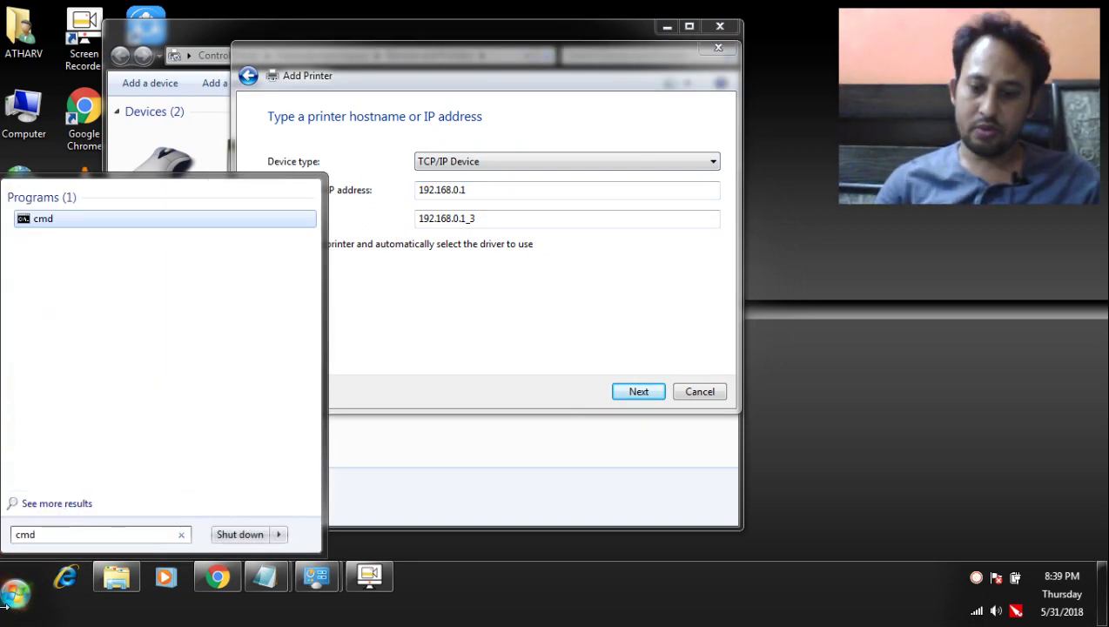
{"action": "key", "text": "Return"}
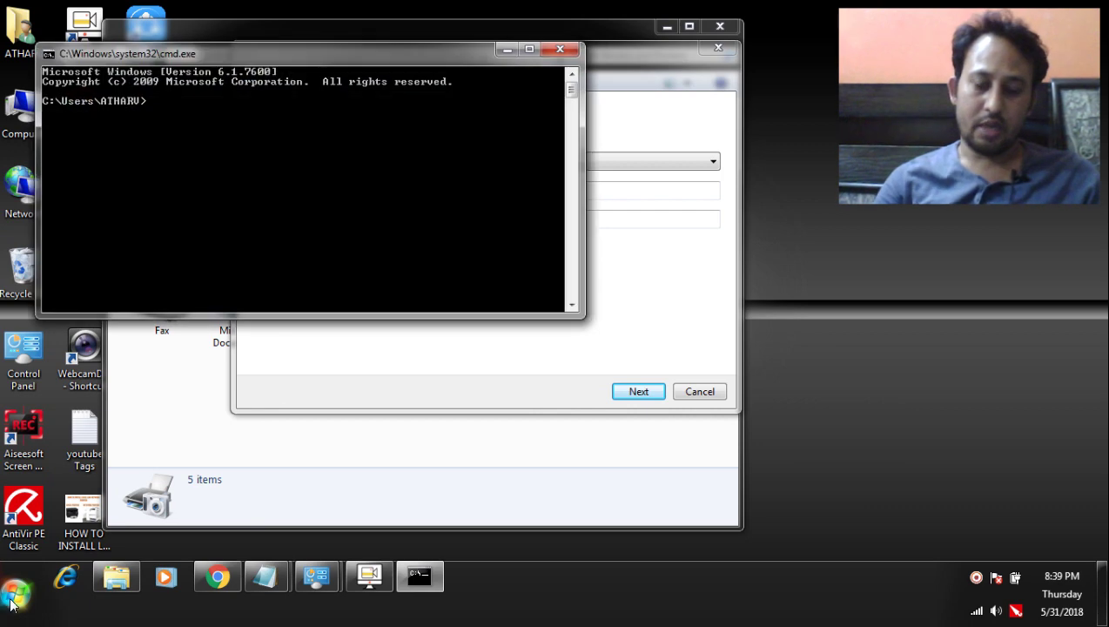
{"action": "type", "text": "ping "}
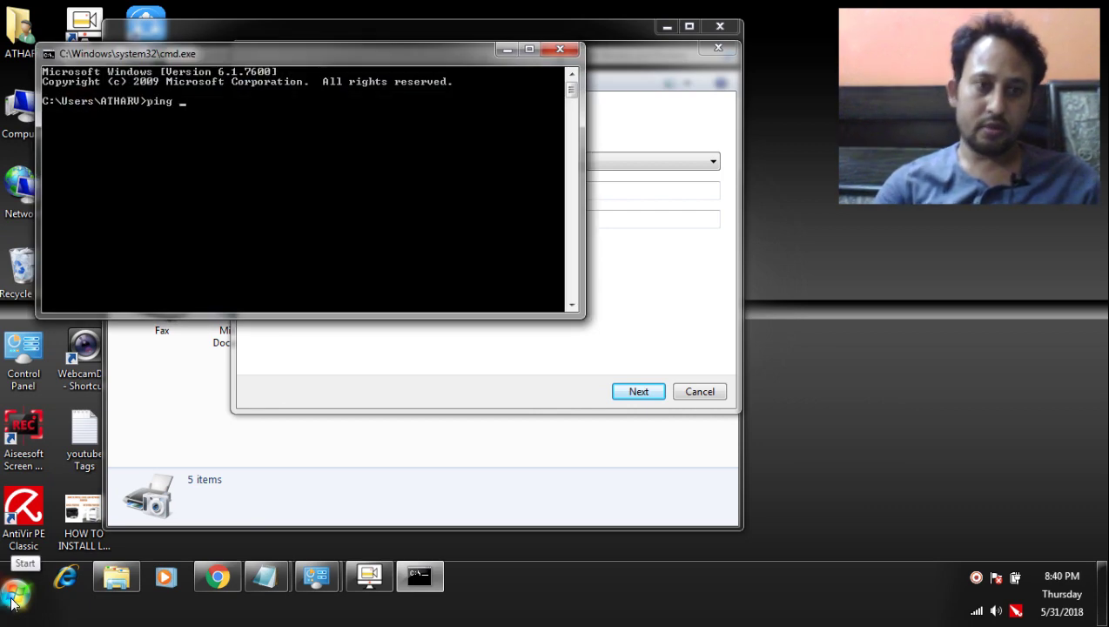
{"action": "type", "text": "192.16"}
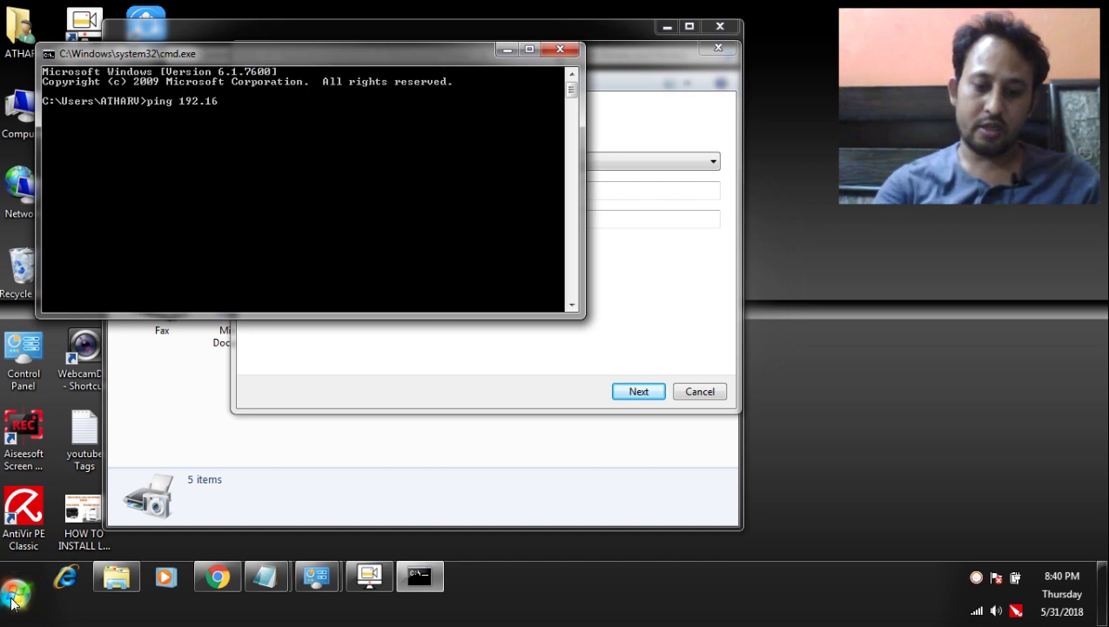
{"action": "type", "text": "8.0.1"}
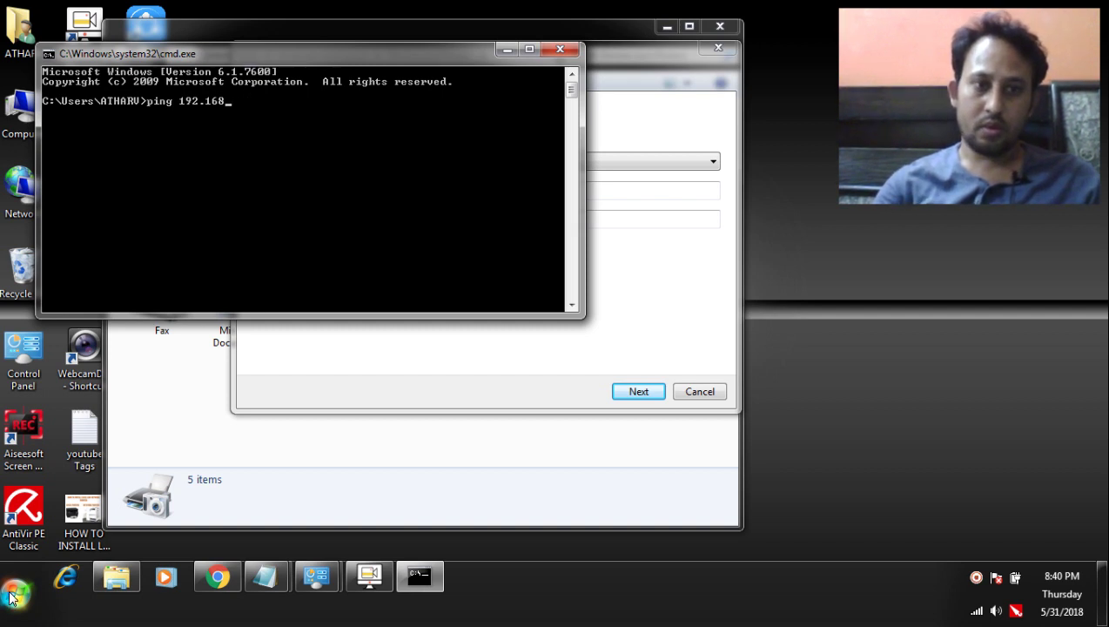
{"action": "type", "text": "1"}
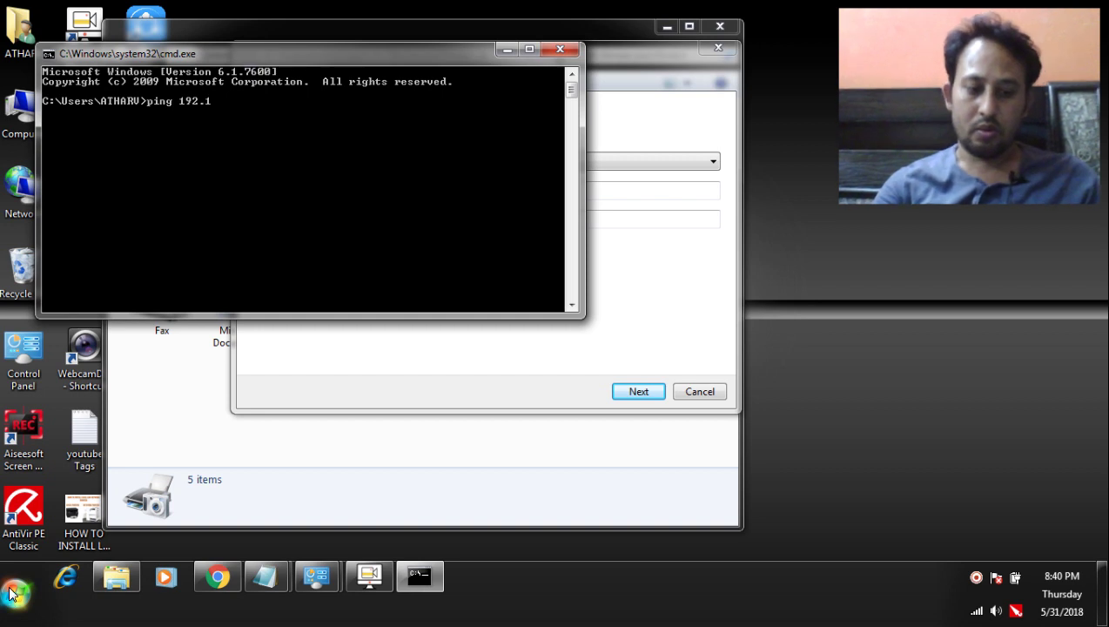
{"action": "type", "text": "6"}
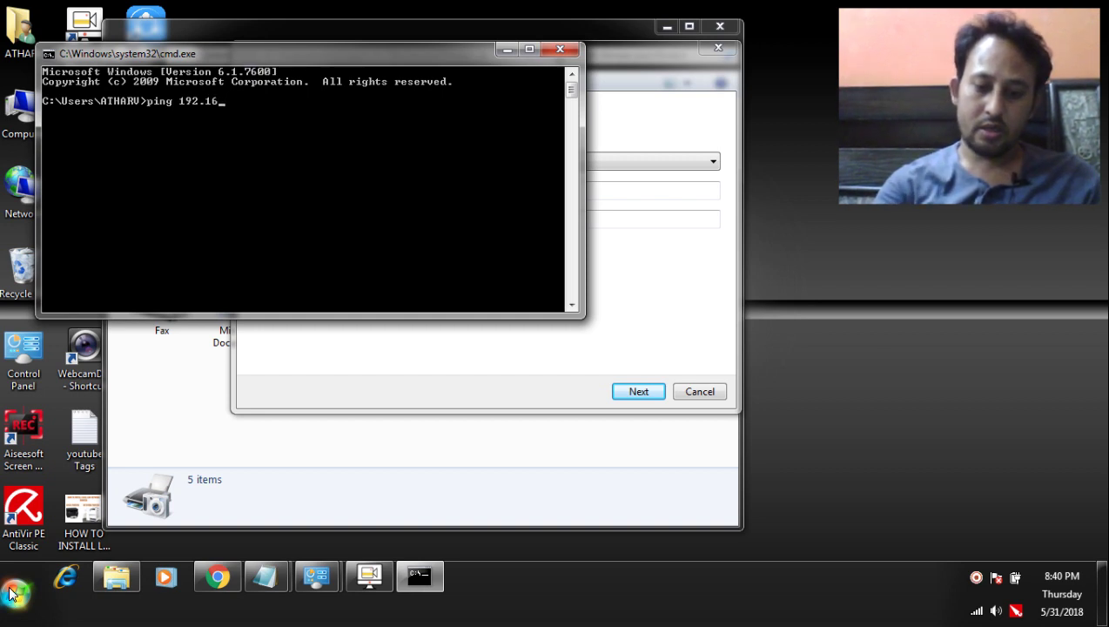
{"action": "type", "text": "8.0.1 "}
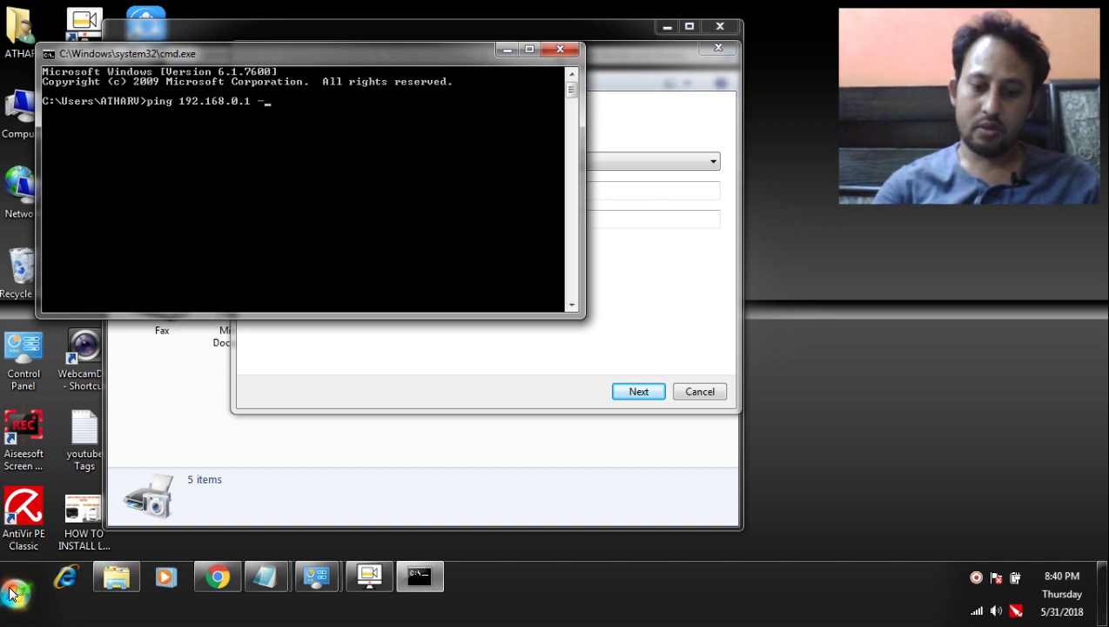
{"action": "type", "text": "-t"}
{"action": "key", "text": "Return"}
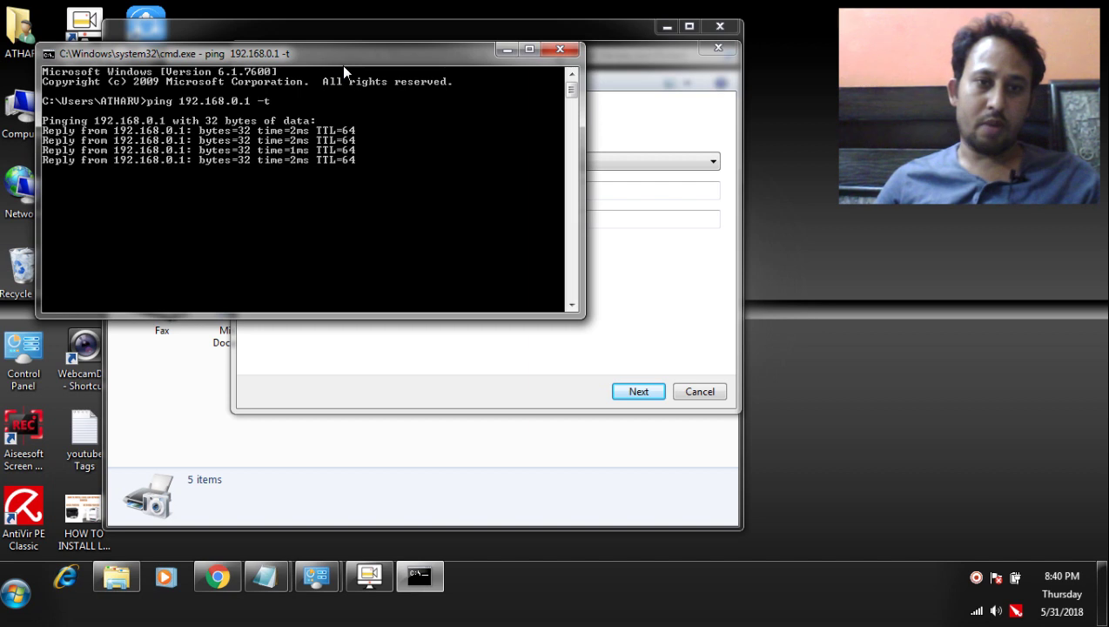
Narrow the Command Prompt window, place it beside the Add Printer wizard, and submit the printer address to start TCP/IP port detection
{"action": "left_click_drag", "start_coordinate": [342, 57], "coordinate": [400, 168]}
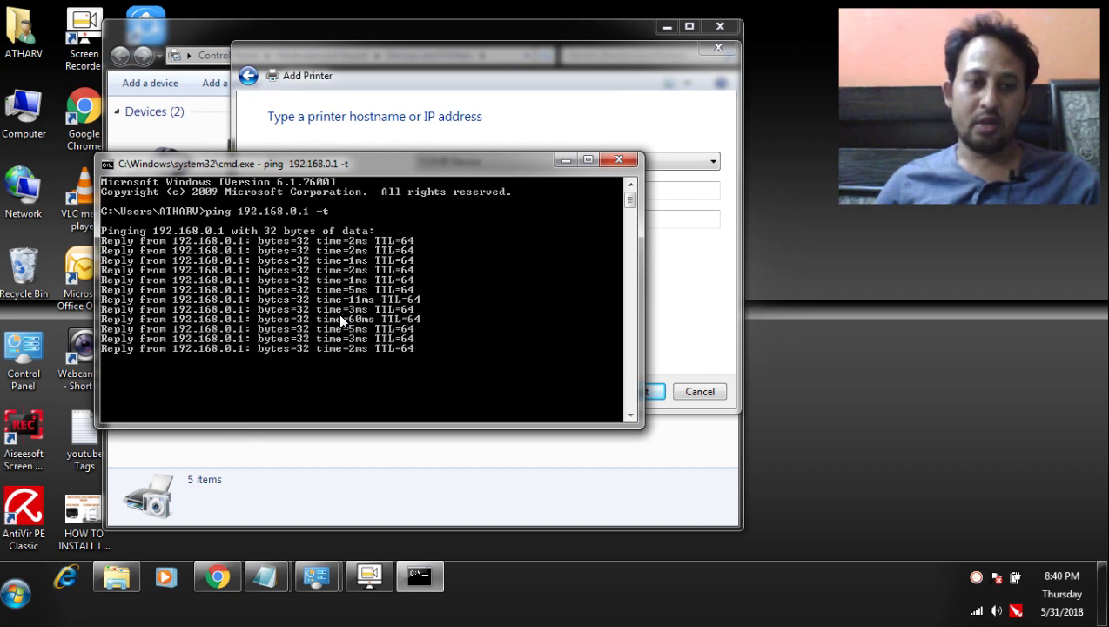
{"action": "left_click_drag", "start_coordinate": [640, 237], "coordinate": [485, 237]}
{"action": "left_click_drag", "start_coordinate": [340, 175], "coordinate": [974, 238]}
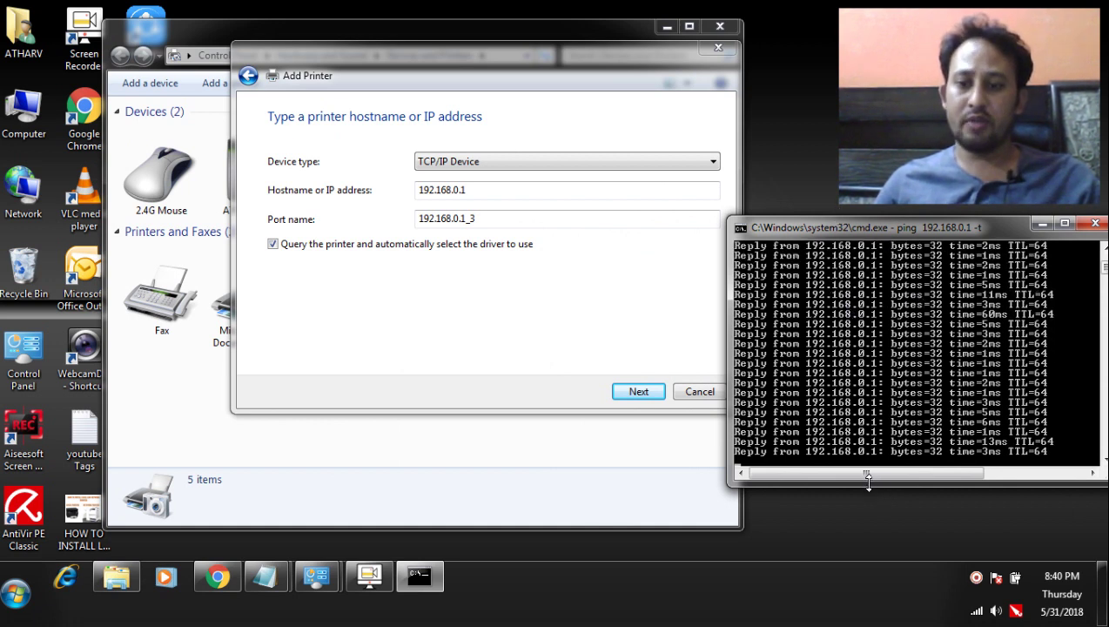
{"action": "left_click_drag", "start_coordinate": [869, 485], "coordinate": [869, 554]}
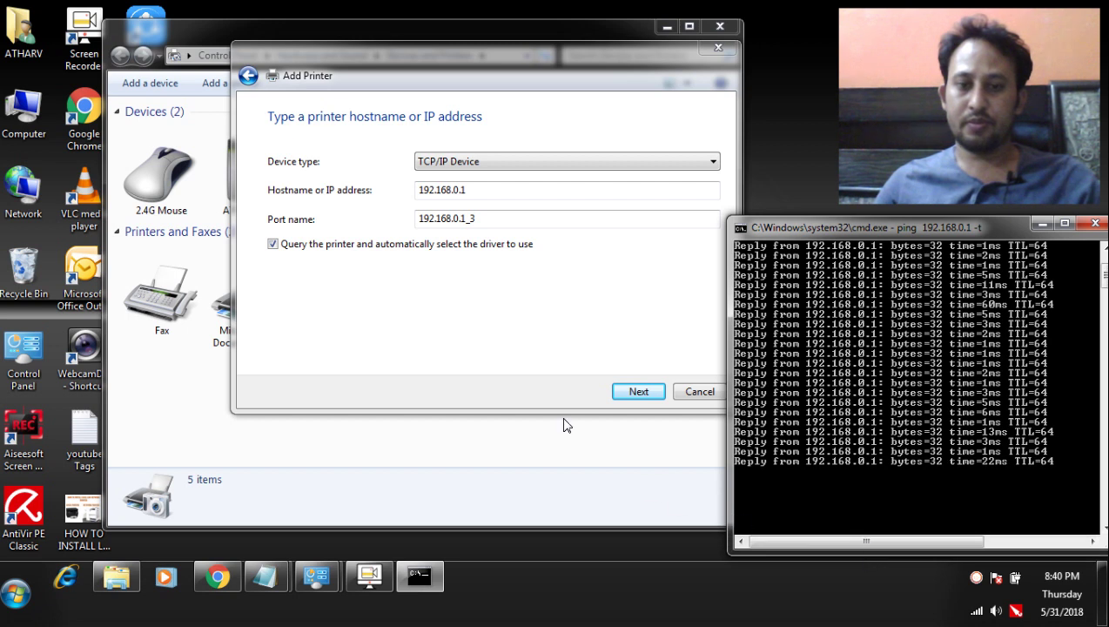
{"action": "left_click", "coordinate": [634, 393]}
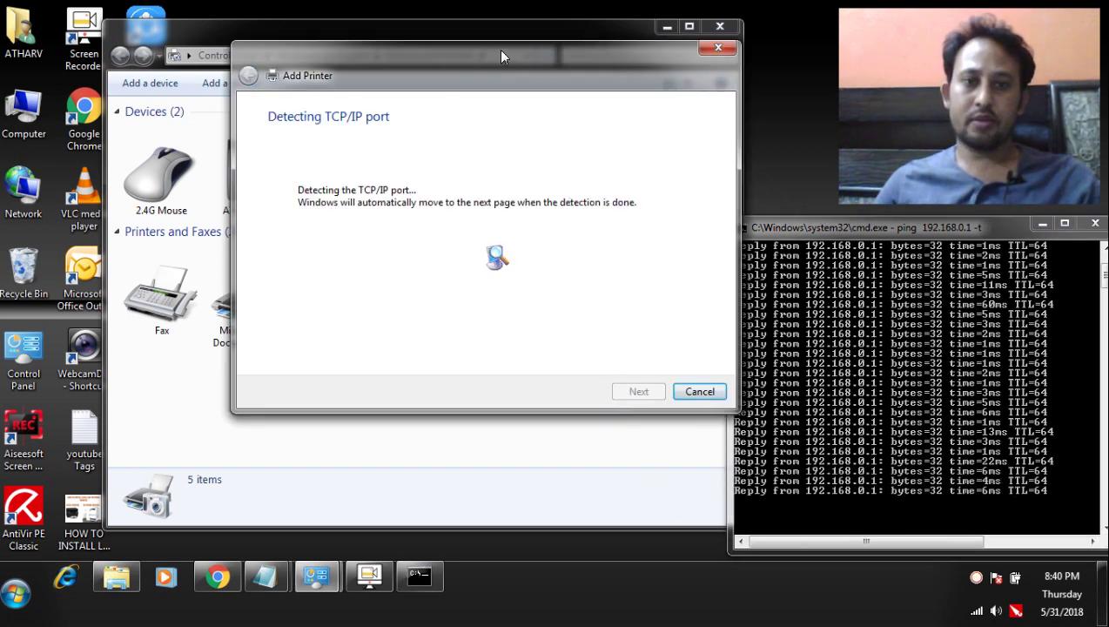
{"action": "left_click_drag", "start_coordinate": [501, 57], "coordinate": [410, 65]}
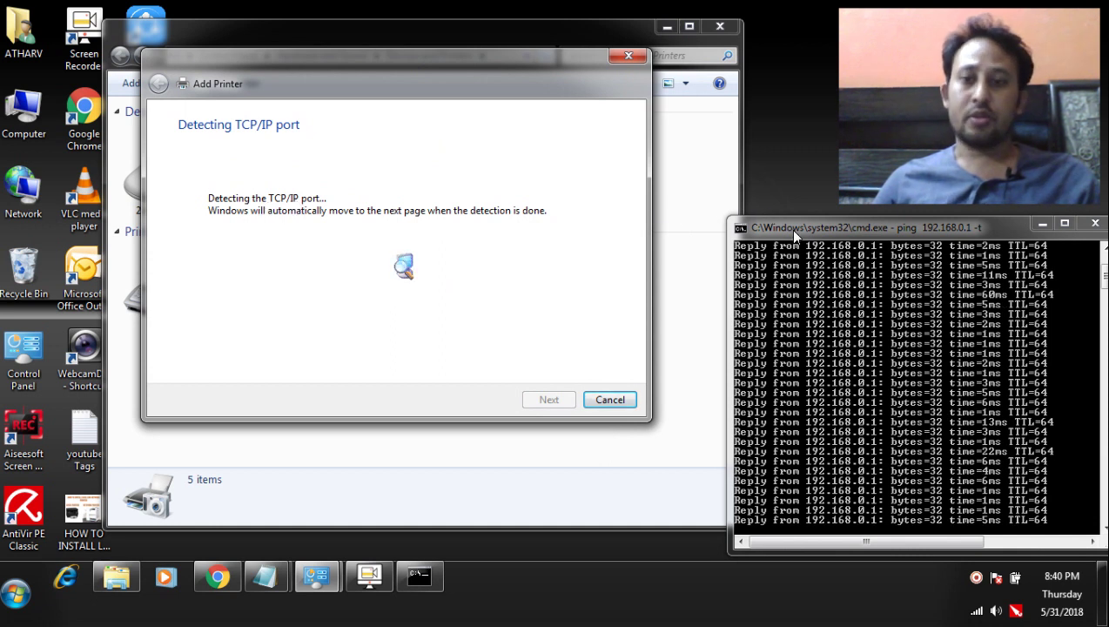
Move the running ping window over the Add Printer wizard and widen it to view the replies
{"action": "left_click_drag", "start_coordinate": [790, 229], "coordinate": [781, 227]}
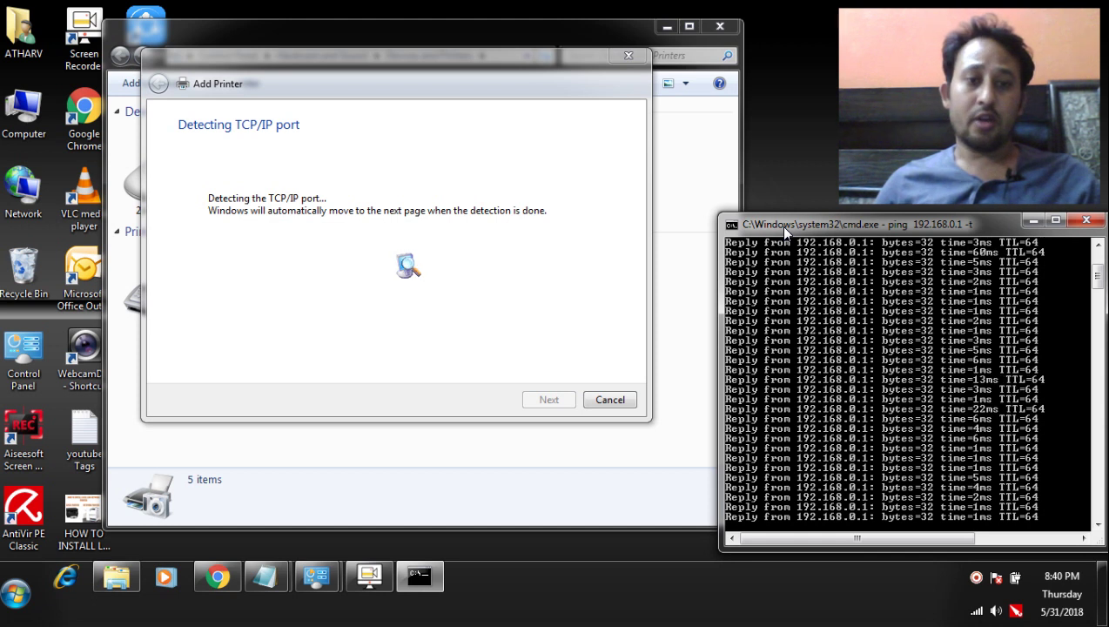
{"action": "left_click_drag", "start_coordinate": [784, 228], "coordinate": [783, 221]}
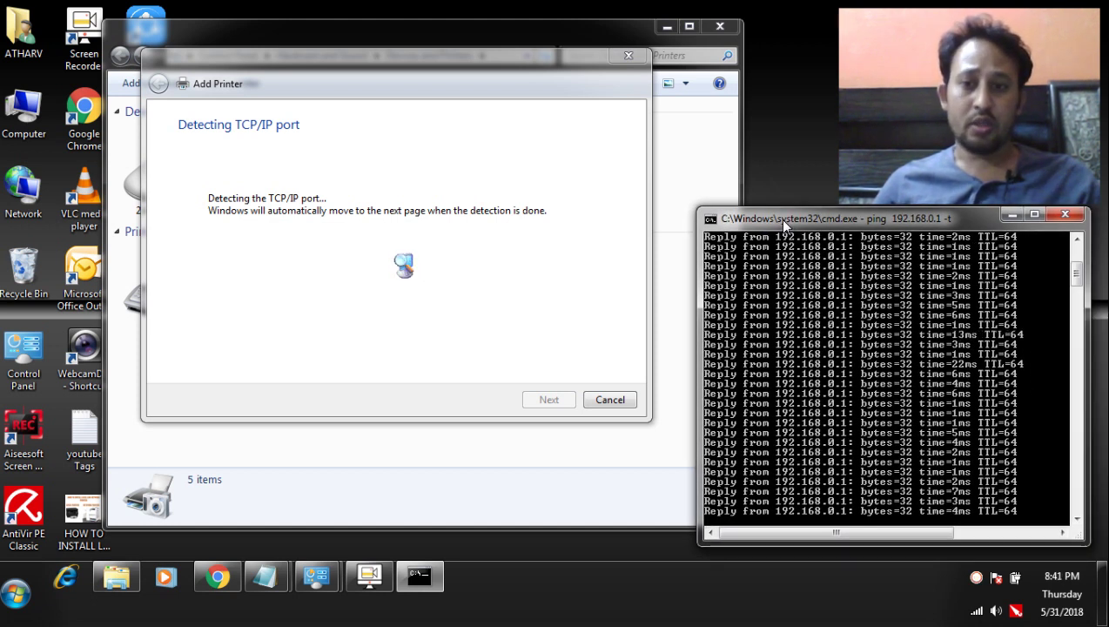
{"action": "left_click_drag", "start_coordinate": [778, 217], "coordinate": [776, 209]}
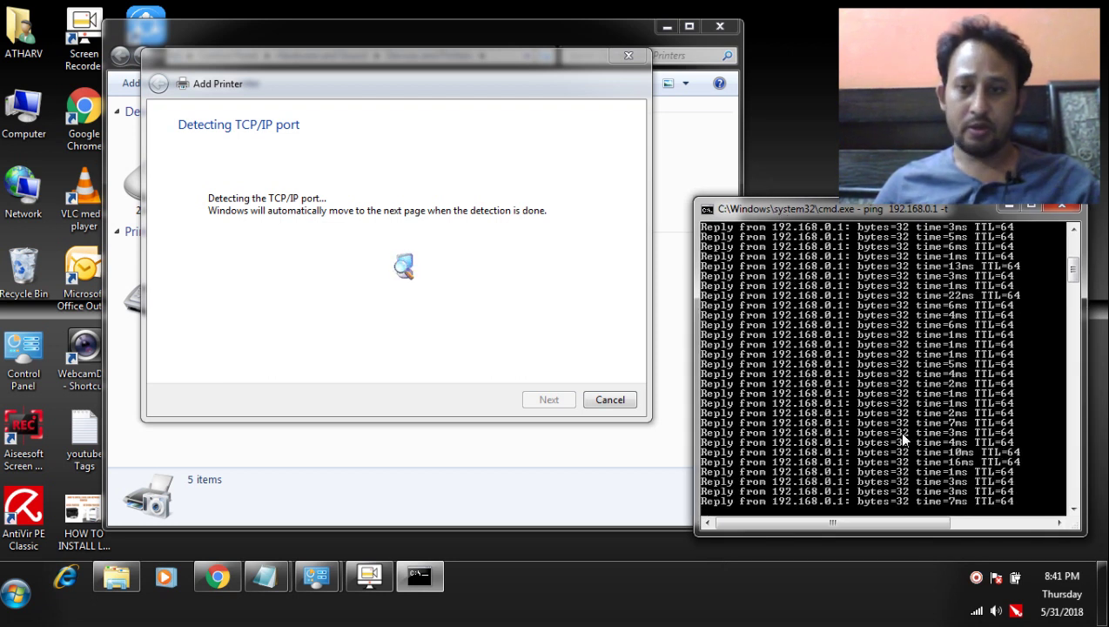
{"action": "left_click_drag", "start_coordinate": [848, 212], "coordinate": [468, 105]}
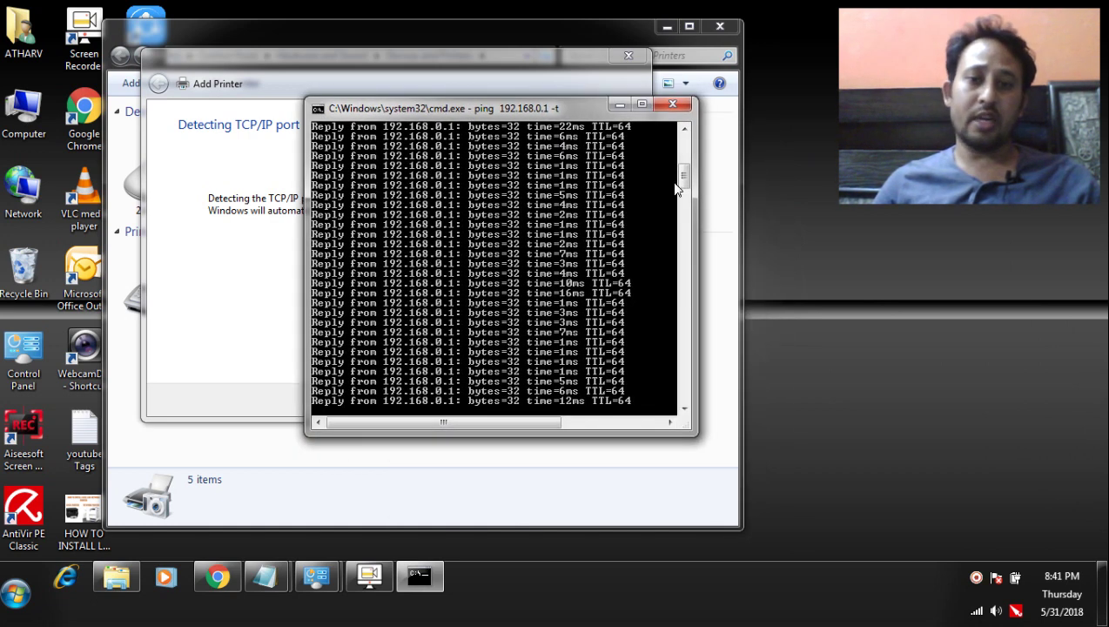
{"action": "left_click_drag", "start_coordinate": [698, 222], "coordinate": [761, 226]}
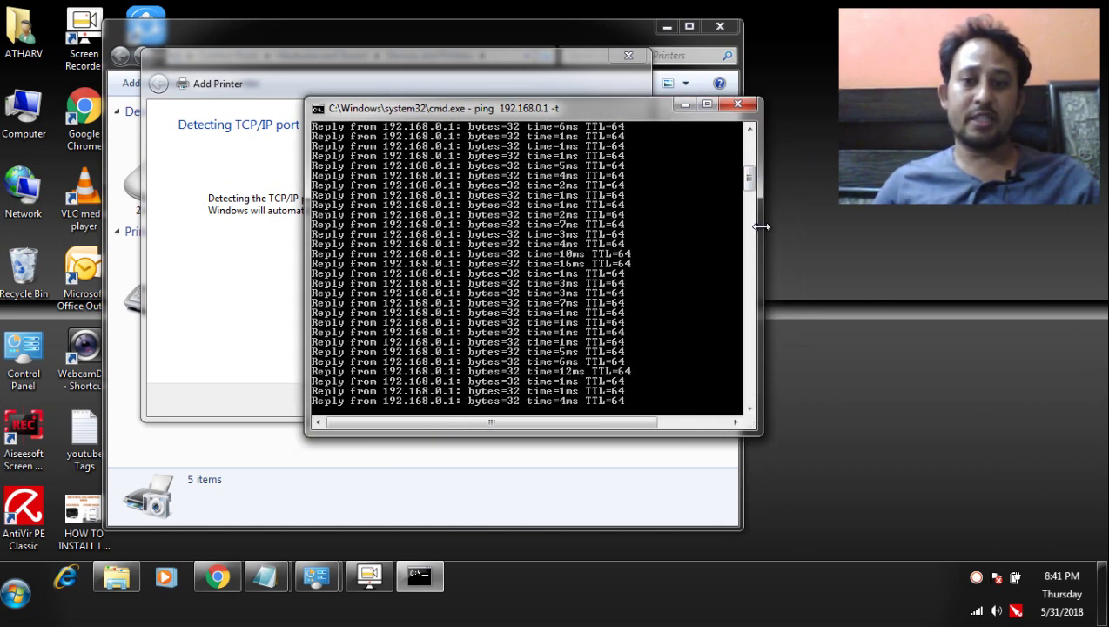
Make the running ping window taller, move it beside the Add Printer wizard, and narrow it so both windows can be read
{"action": "left_click_drag", "start_coordinate": [561, 112], "coordinate": [566, 90]}
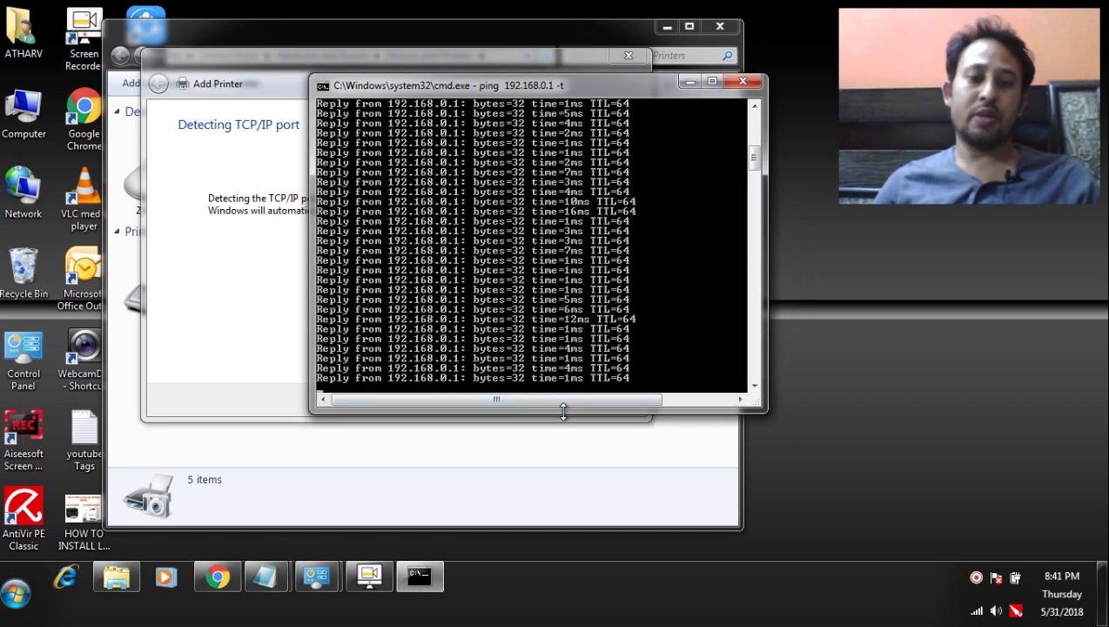
{"action": "left_click_drag", "start_coordinate": [564, 411], "coordinate": [560, 451]}
{"action": "left_click_drag", "start_coordinate": [555, 86], "coordinate": [805, 184]}
{"action": "left_click", "coordinate": [502, 257]}
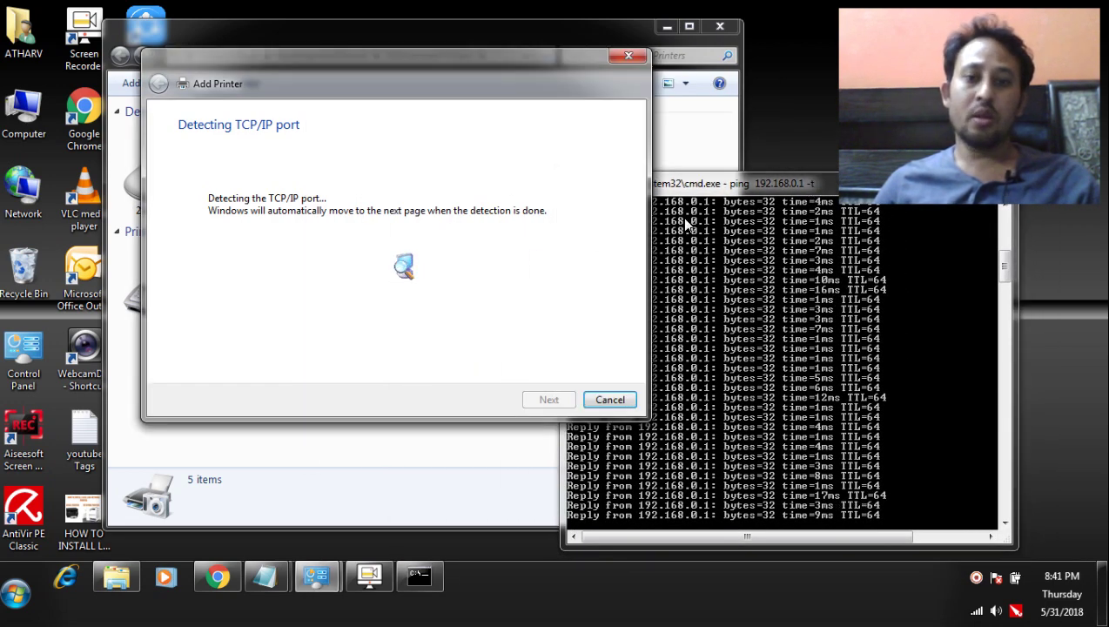
{"action": "left_click_drag", "start_coordinate": [713, 182], "coordinate": [798, 225]}
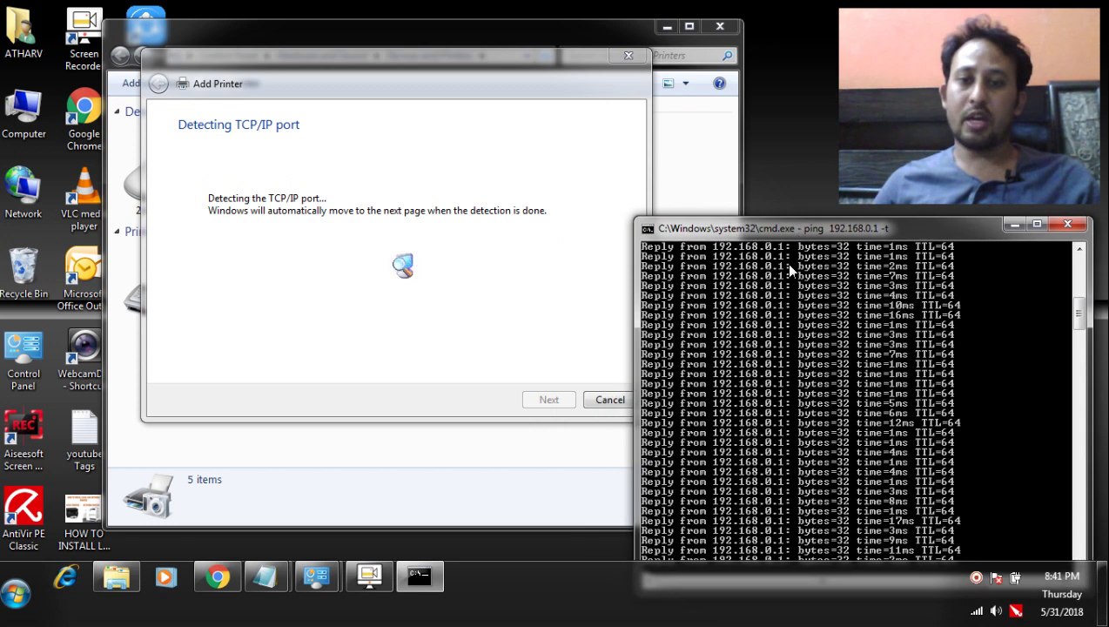
{"action": "left_click_drag", "start_coordinate": [636, 288], "coordinate": [734, 294]}
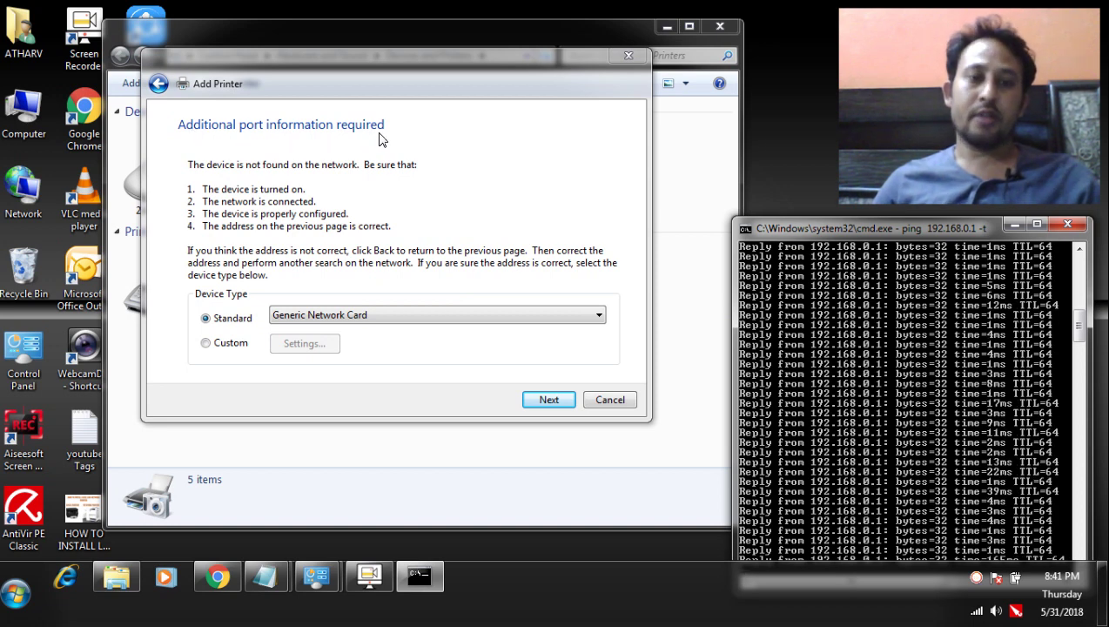
Review the ping replies beside the wizard's port information page, and continue with the standard Generic Network Card device type
{"action": "left_click_drag", "start_coordinate": [391, 86], "coordinate": [349, 77]}
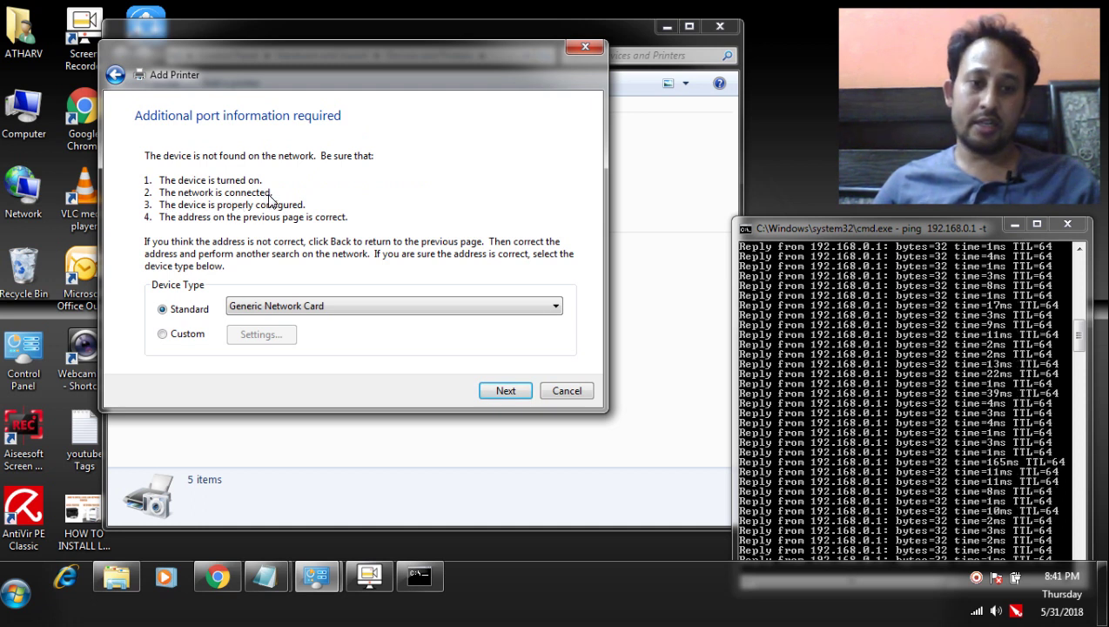
{"action": "left_click", "coordinate": [814, 294]}
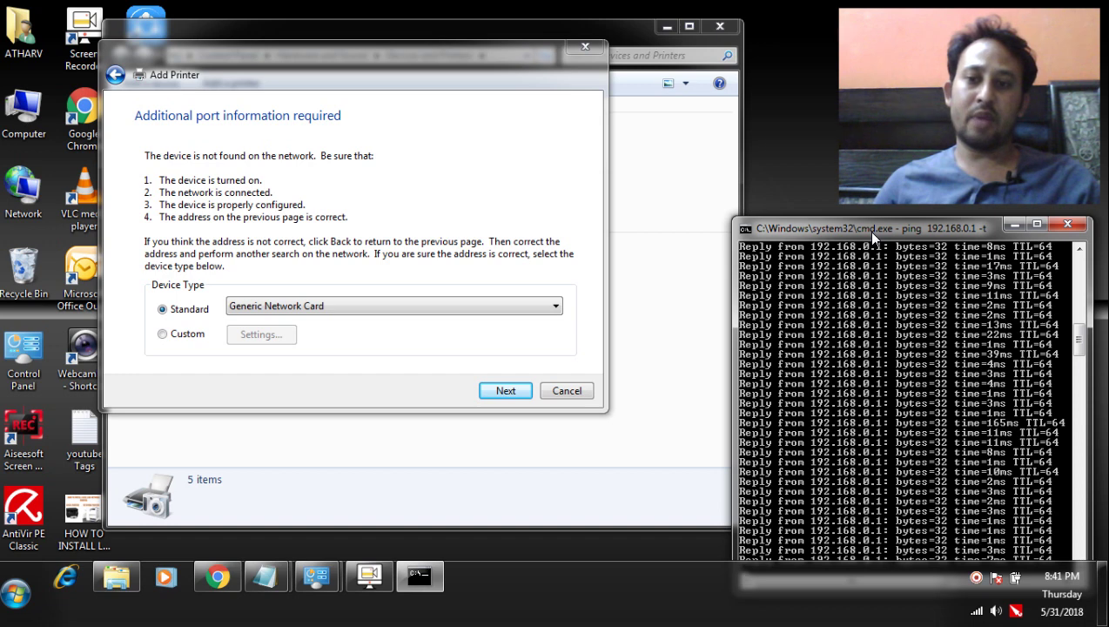
{"action": "left_click_drag", "start_coordinate": [872, 233], "coordinate": [876, 223]}
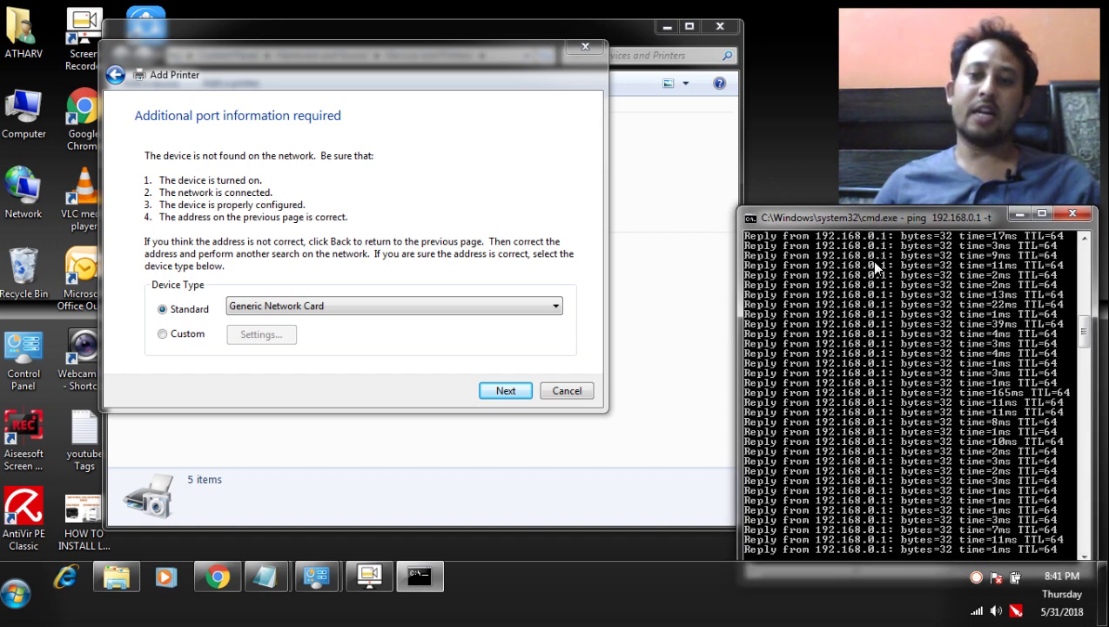
{"action": "scroll", "coordinate": [879, 315], "scroll_direction": "up", "scroll_amount": 1}
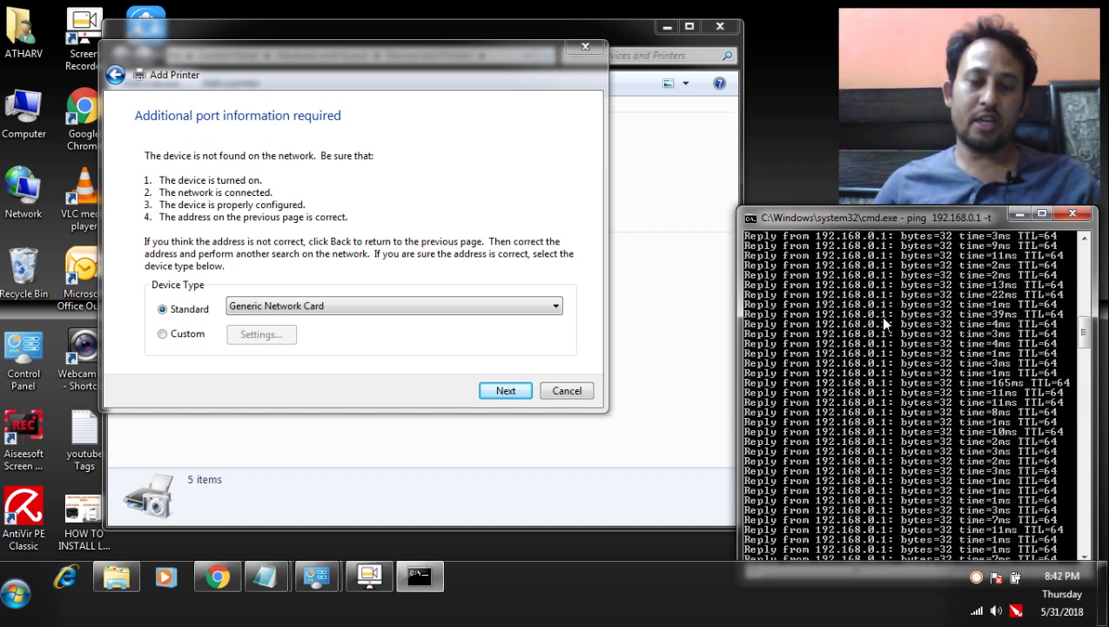
{"action": "scroll", "coordinate": [879, 316], "scroll_direction": "down", "scroll_amount": 2}
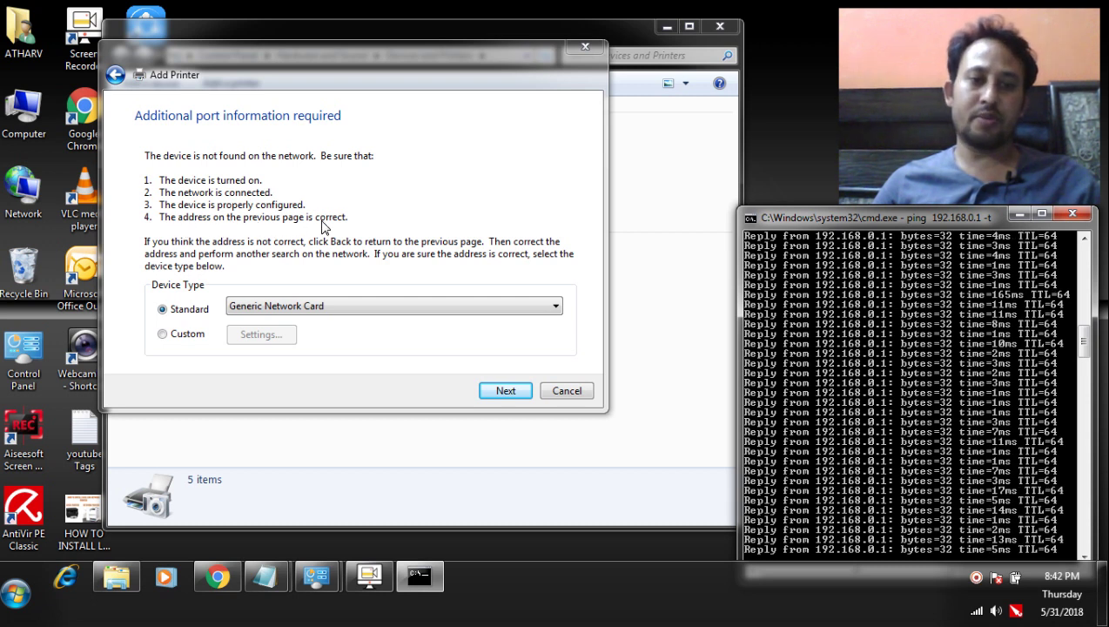
{"action": "left_click", "coordinate": [508, 393]}
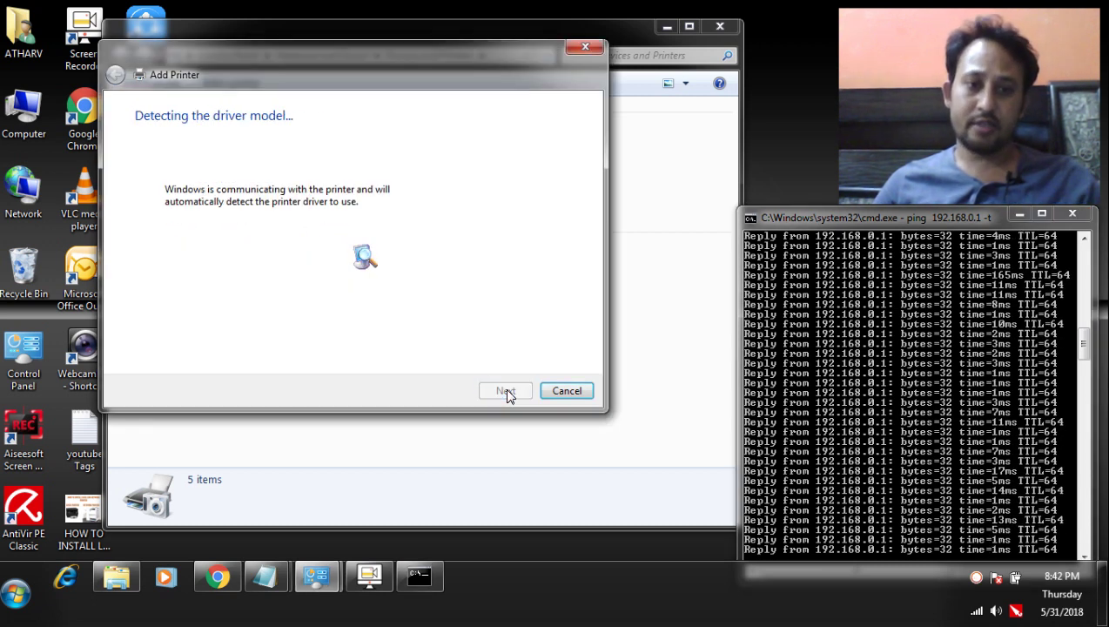
{"action": "left_click_drag", "start_coordinate": [351, 80], "coordinate": [316, 117]}
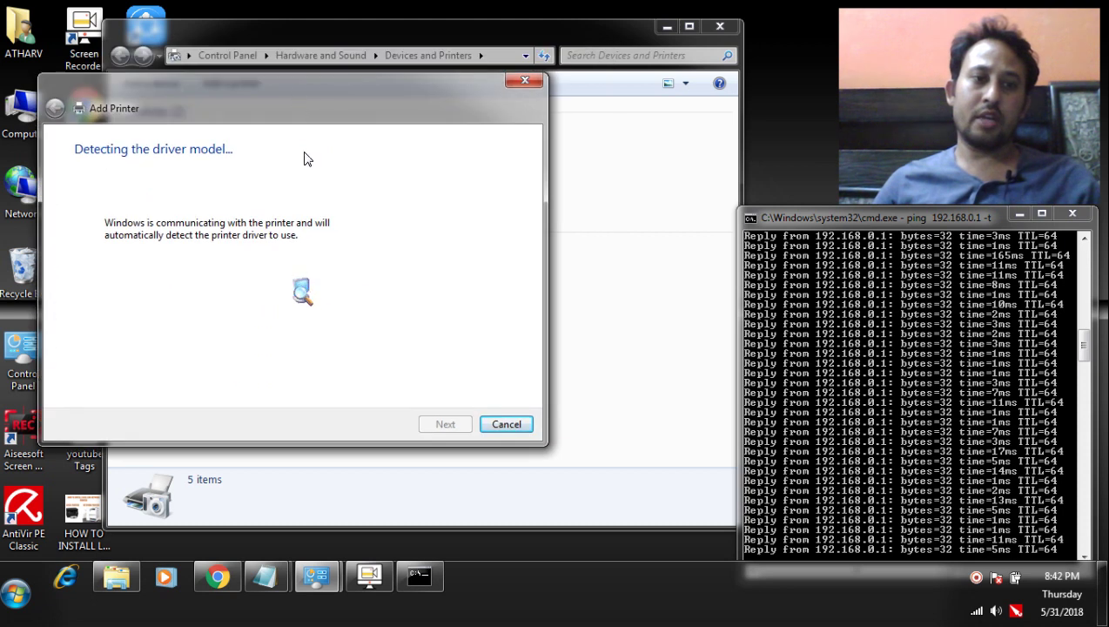
{"action": "left_click_drag", "start_coordinate": [287, 106], "coordinate": [375, 141]}
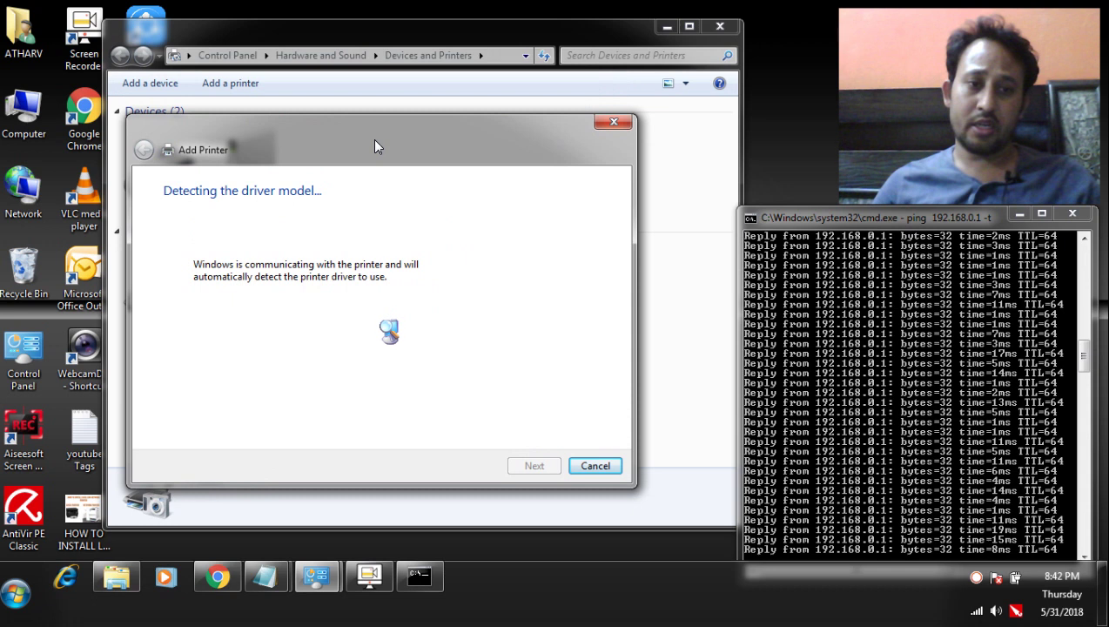
{"action": "left_click_drag", "start_coordinate": [375, 146], "coordinate": [364, 102]}
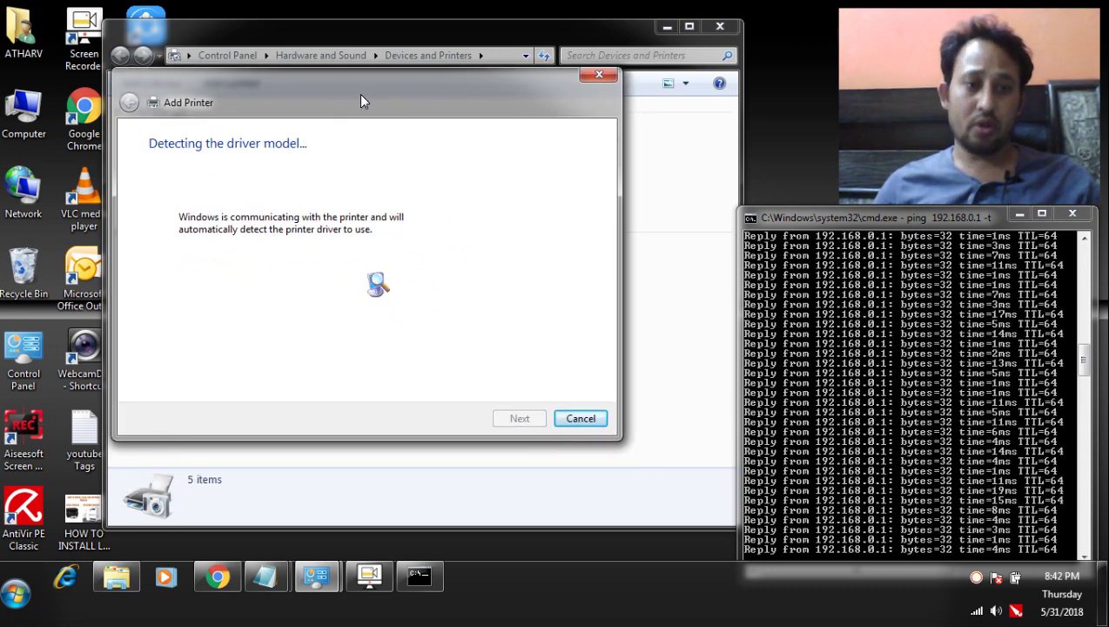
{"action": "left_click_drag", "start_coordinate": [361, 96], "coordinate": [364, 107]}
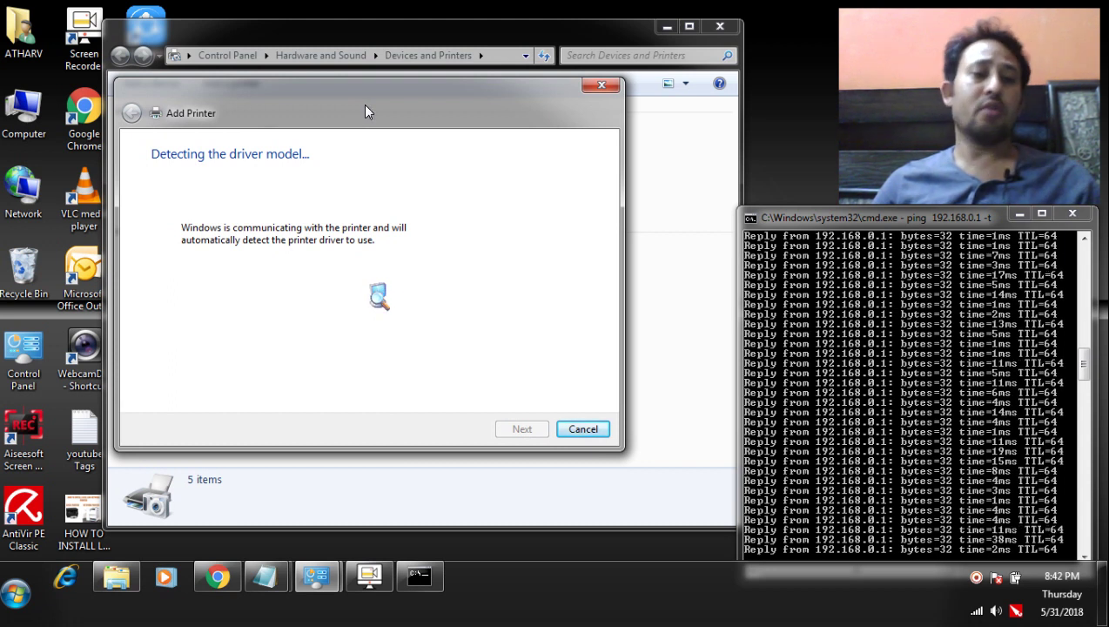
{"action": "left_click_drag", "start_coordinate": [363, 103], "coordinate": [360, 108]}
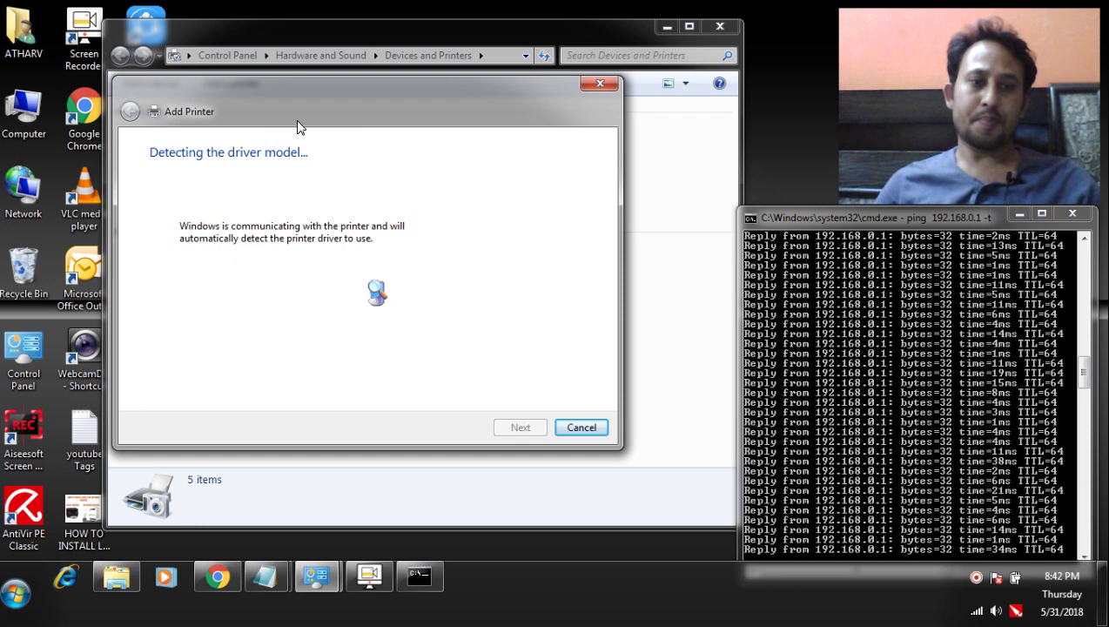
{"action": "left_click_drag", "start_coordinate": [297, 120], "coordinate": [292, 122]}
{"action": "left_click_drag", "start_coordinate": [823, 219], "coordinate": [777, 213]}
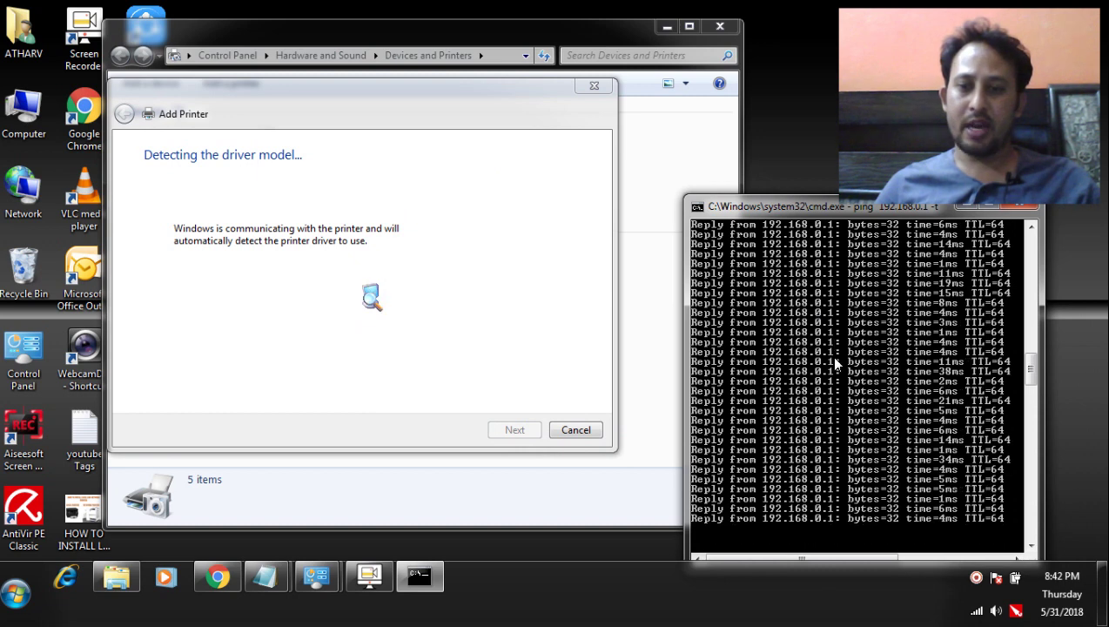
{"action": "left_click_drag", "start_coordinate": [765, 203], "coordinate": [856, 233]}
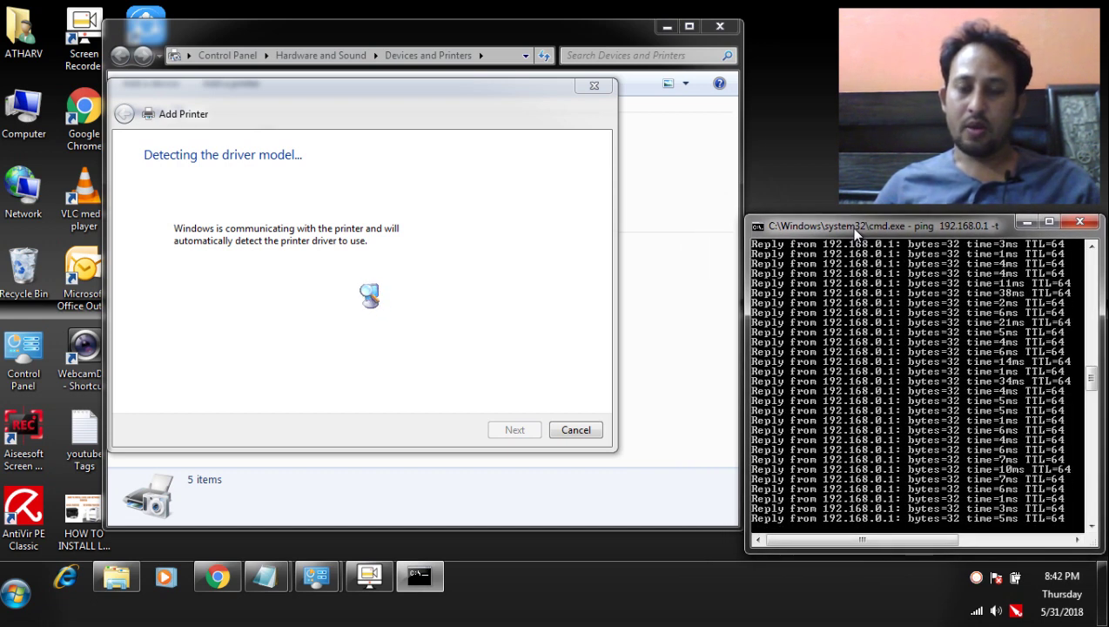
{"action": "left_click", "coordinate": [328, 288]}
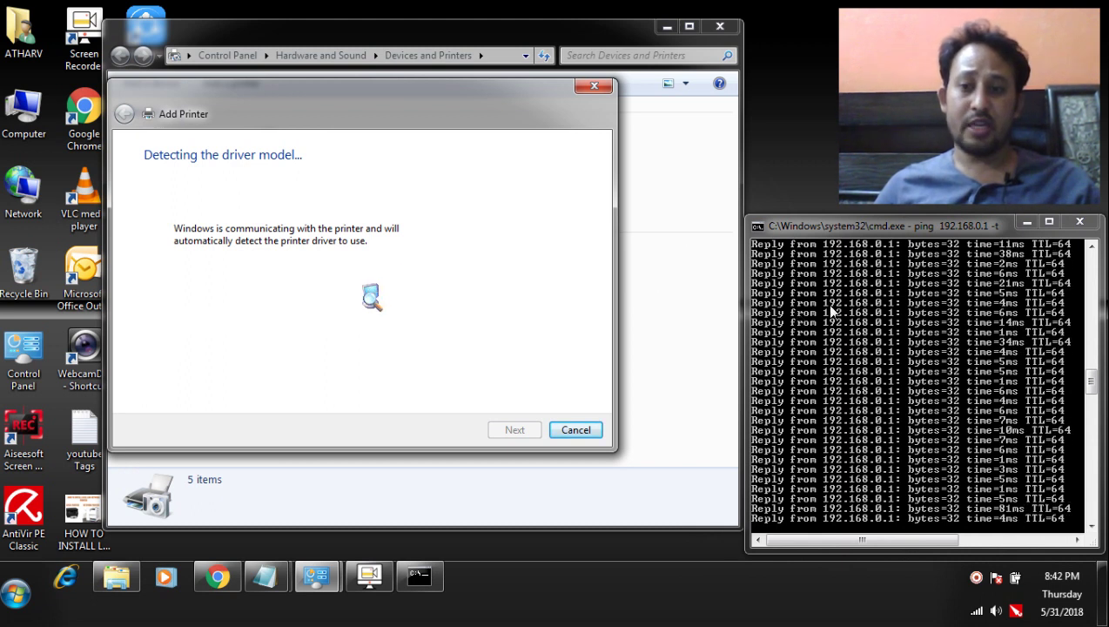
{"action": "left_click_drag", "start_coordinate": [855, 223], "coordinate": [846, 223]}
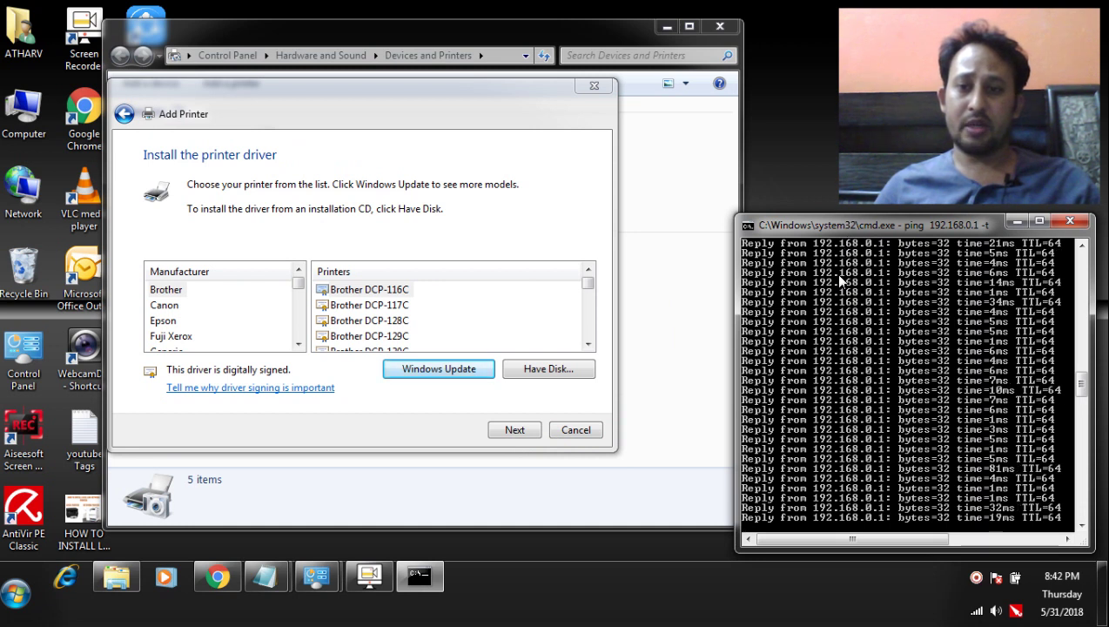
Choose HP as the manufacturer for the network printer's driver
{"action": "left_click", "coordinate": [217, 275]}
{"action": "left_click", "coordinate": [164, 320]}
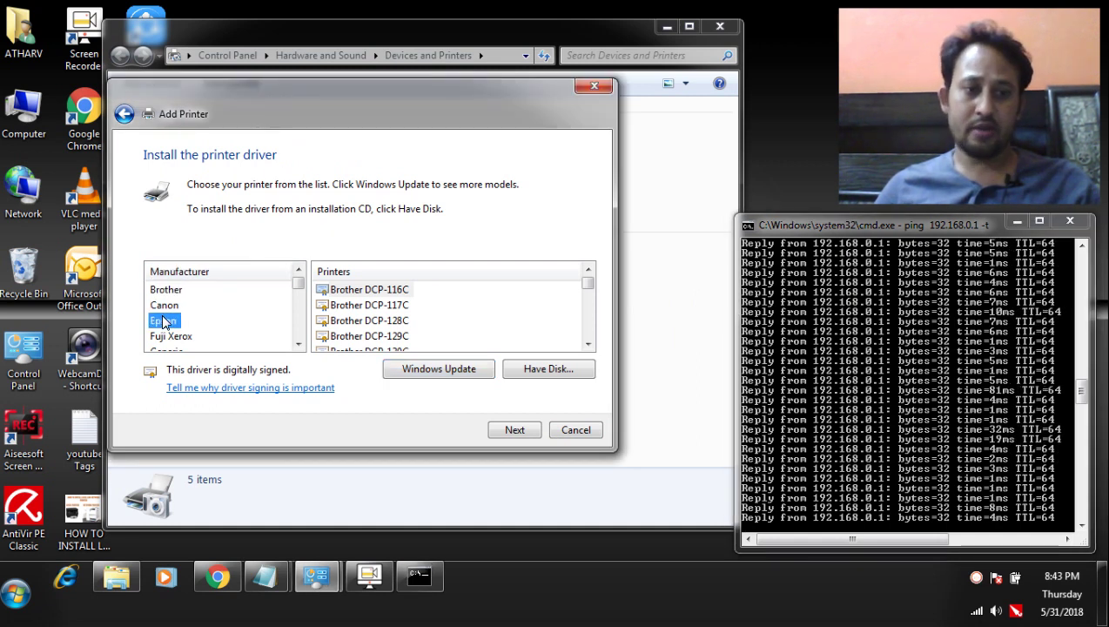
{"action": "scroll", "coordinate": [164, 322], "scroll_direction": "down", "scroll_amount": 1}
{"action": "left_click", "coordinate": [162, 336]}
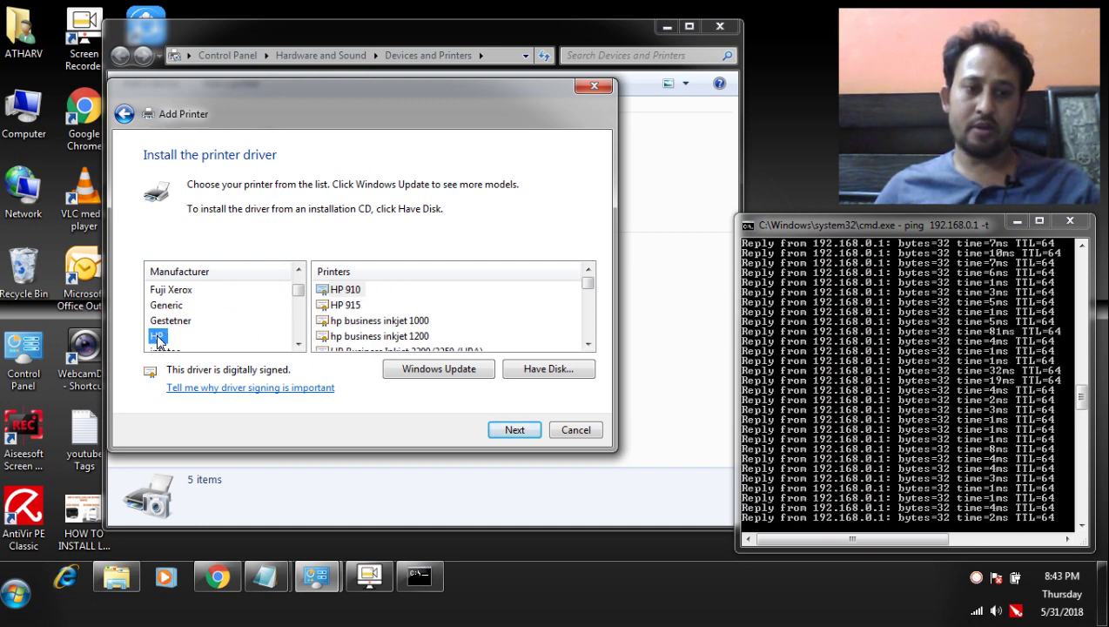
Find and select the HP LaserJet 4200/4300 PCL6 driver among the HP printer models
{"action": "left_click", "coordinate": [375, 305]}
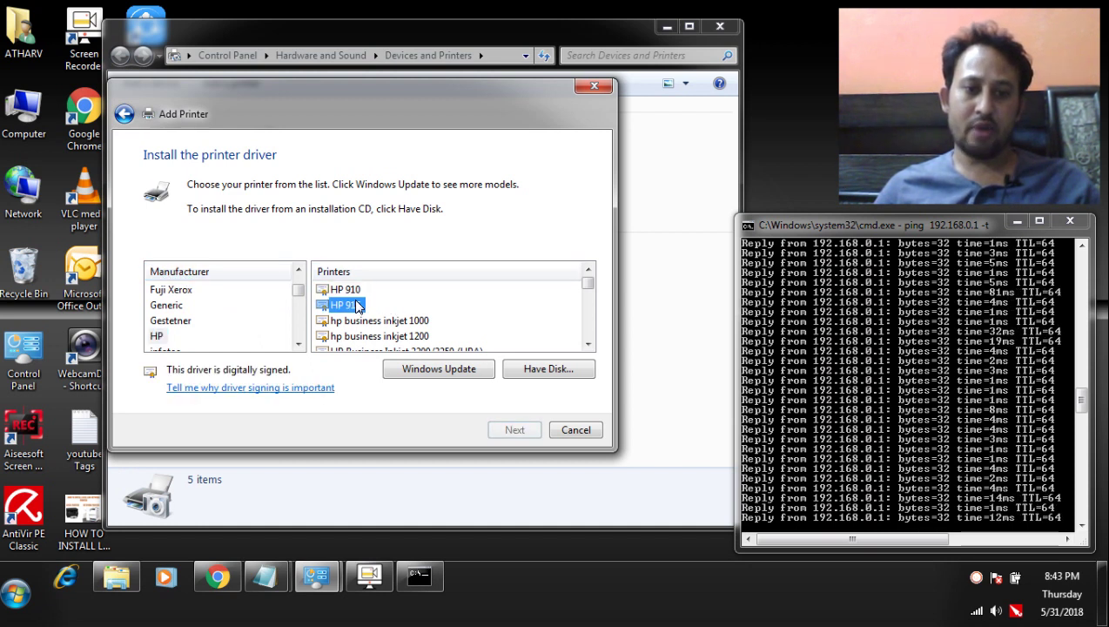
{"action": "scroll", "coordinate": [365, 327], "scroll_direction": "down", "scroll_amount": 2}
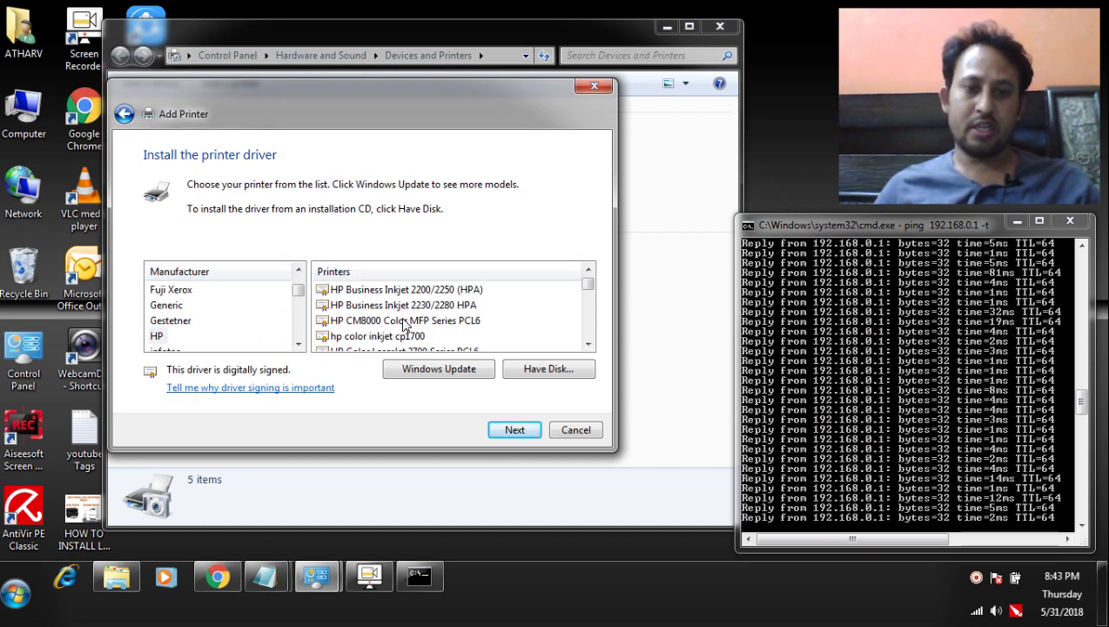
{"action": "left_click", "coordinate": [406, 321]}
{"action": "scroll", "coordinate": [408, 324], "scroll_direction": "down", "scroll_amount": 1}
{"action": "scroll", "coordinate": [410, 325], "scroll_direction": "down", "scroll_amount": 1}
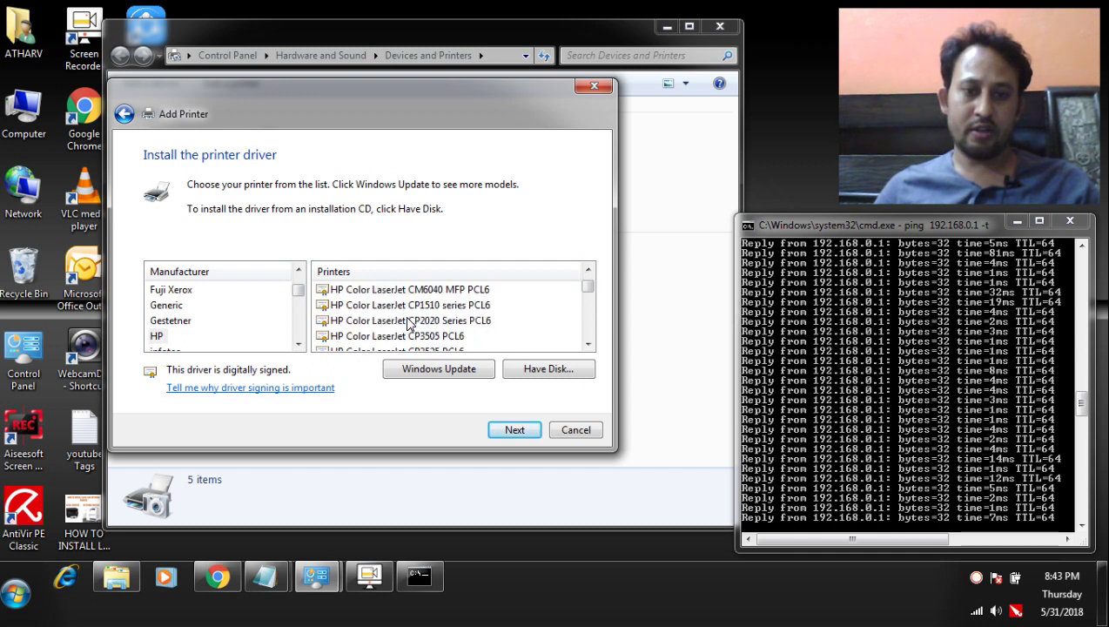
{"action": "scroll", "coordinate": [413, 325], "scroll_direction": "up", "scroll_amount": 1}
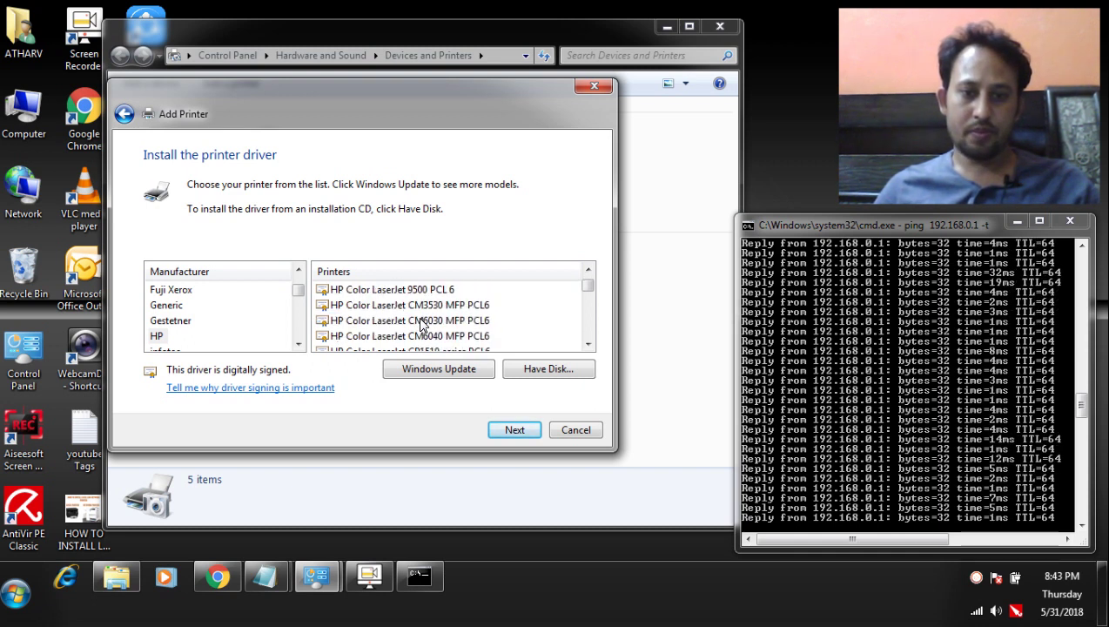
{"action": "scroll", "coordinate": [436, 323], "scroll_direction": "down", "scroll_amount": 2}
{"action": "scroll", "coordinate": [438, 324], "scroll_direction": "down", "scroll_amount": 2}
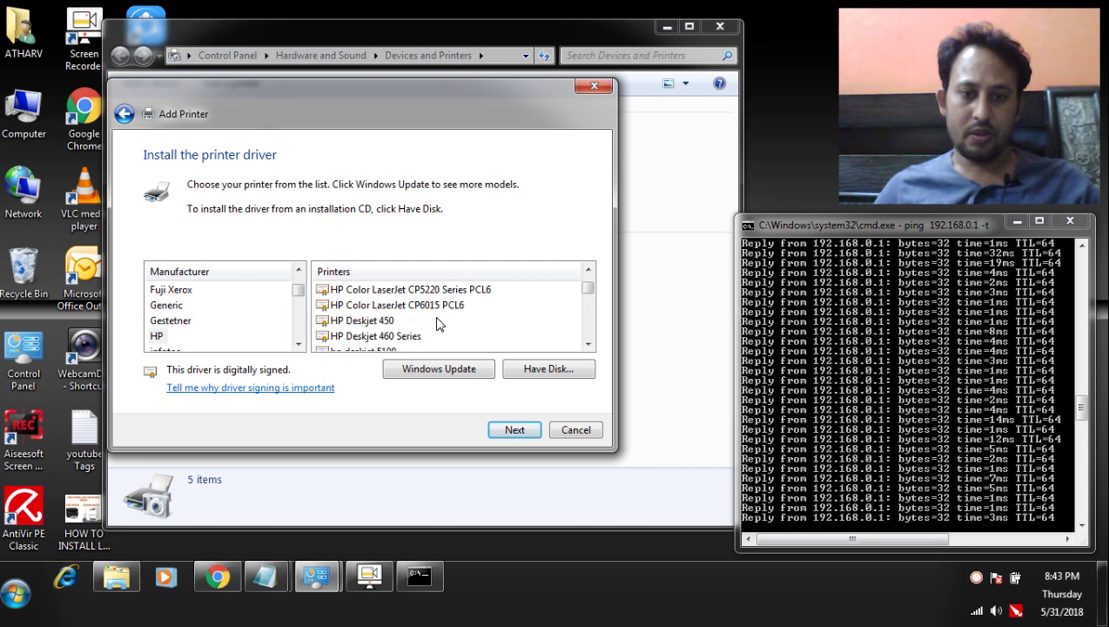
{"action": "scroll", "coordinate": [438, 324], "scroll_direction": "down", "scroll_amount": 10}
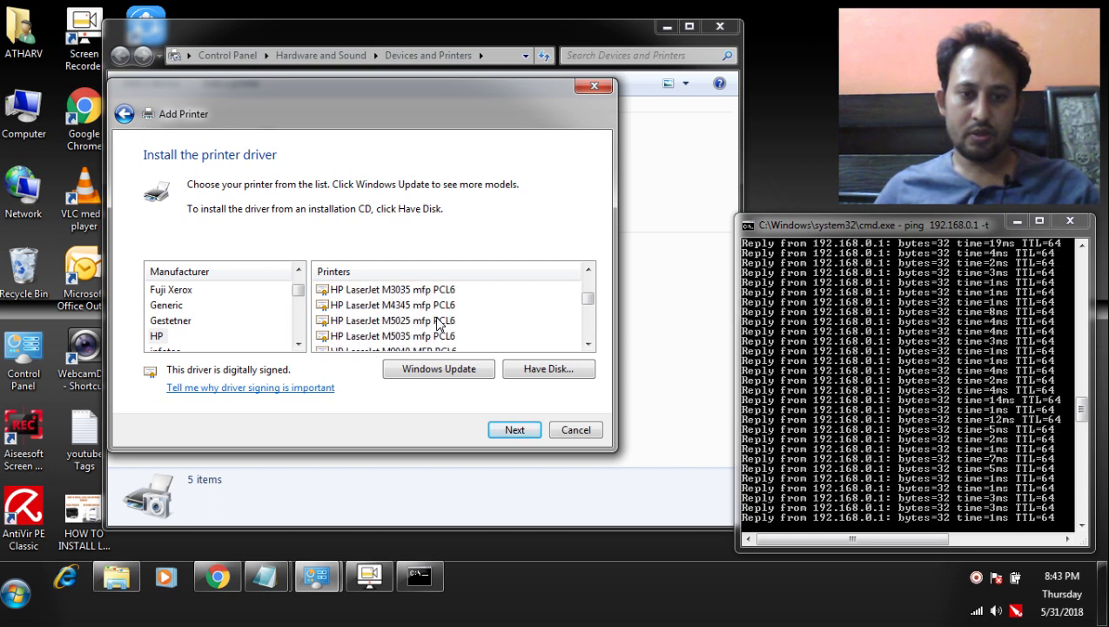
{"action": "scroll", "coordinate": [438, 324], "scroll_direction": "up", "scroll_amount": 3}
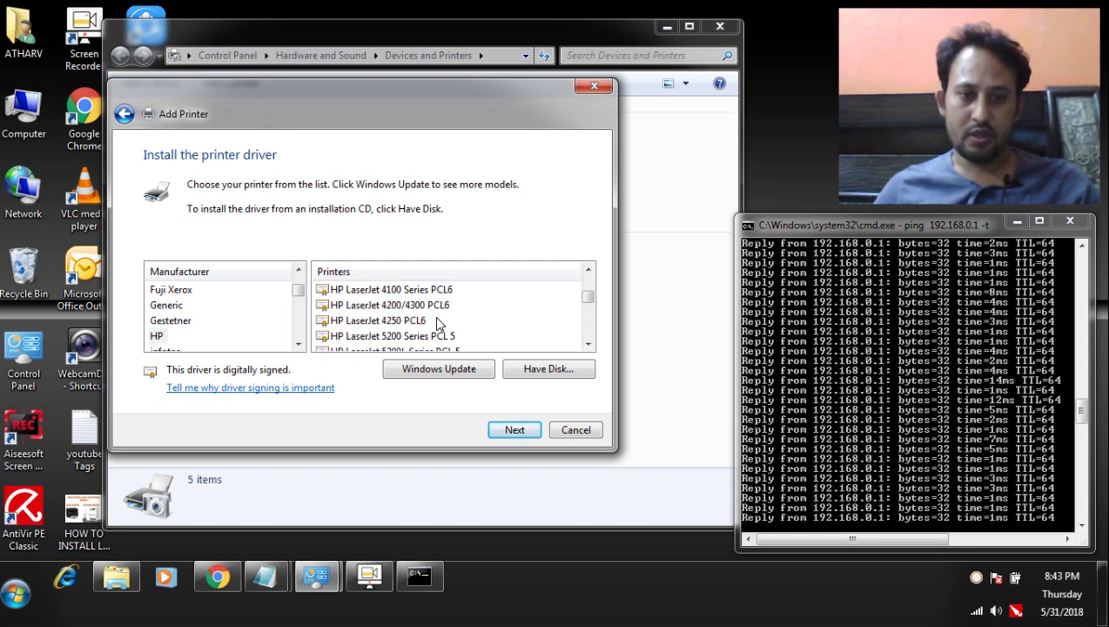
{"action": "scroll", "coordinate": [438, 324], "scroll_direction": "down", "scroll_amount": 1}
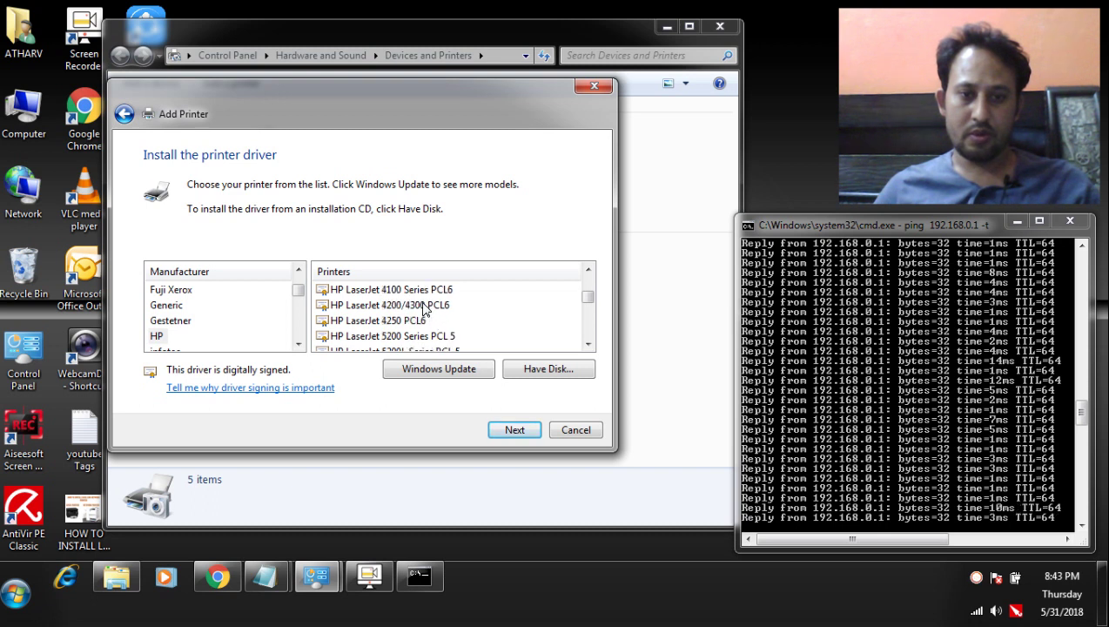
{"action": "left_click", "coordinate": [425, 306]}
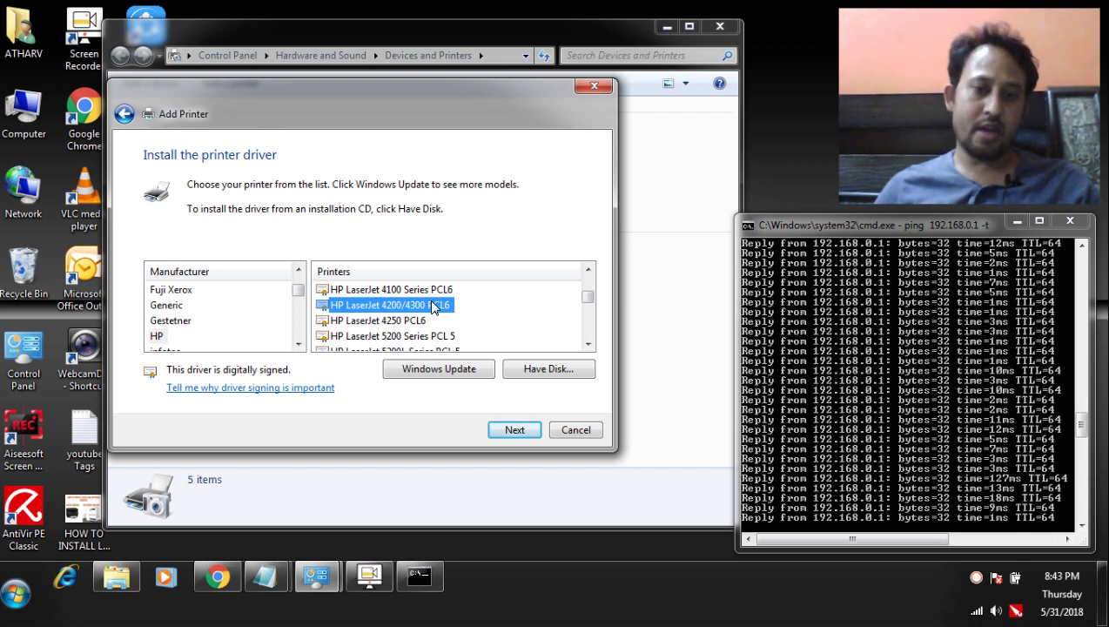
Look at the option to install from disk, cancel it, and continue with the selected driver, keeping the currently installed version
{"action": "left_click", "coordinate": [560, 376]}
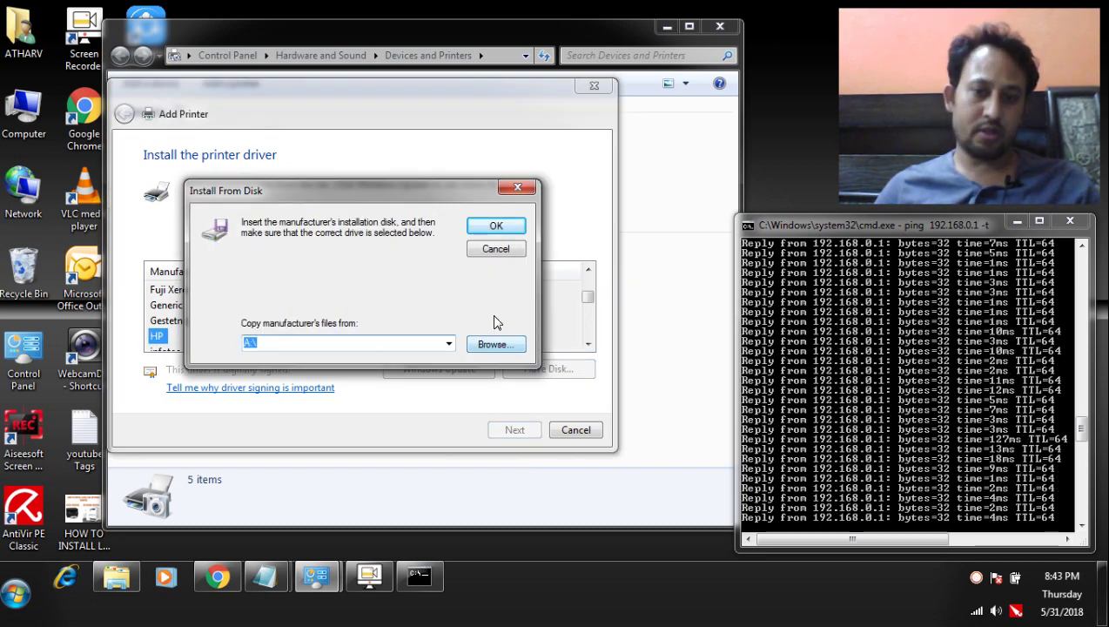
{"action": "left_click", "coordinate": [496, 250]}
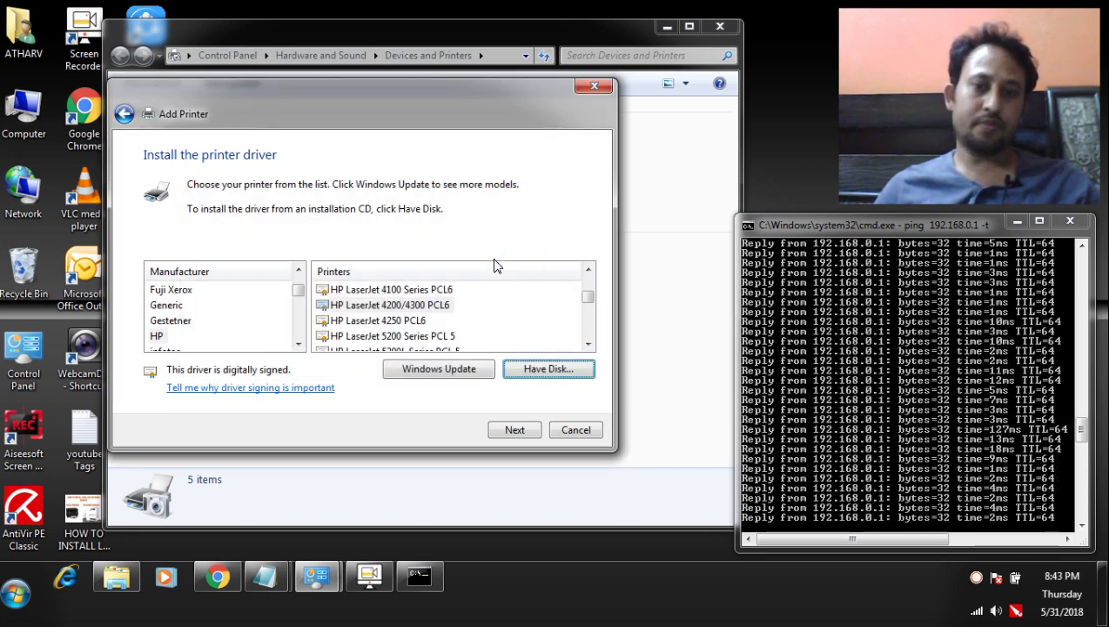
{"action": "left_click", "coordinate": [516, 430]}
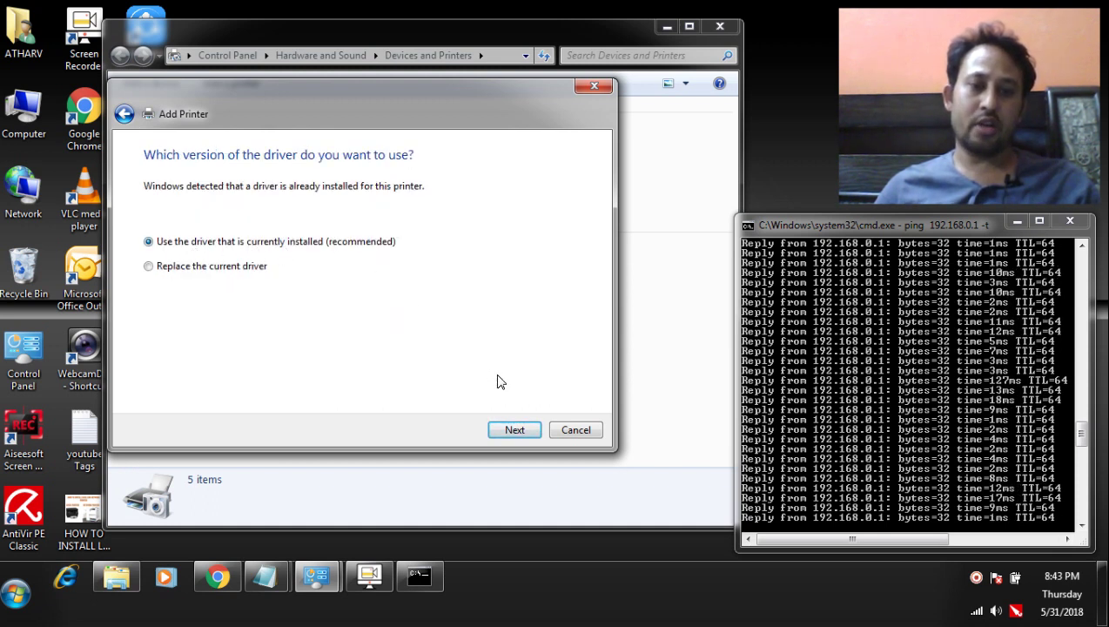
{"action": "left_click", "coordinate": [514, 430]}
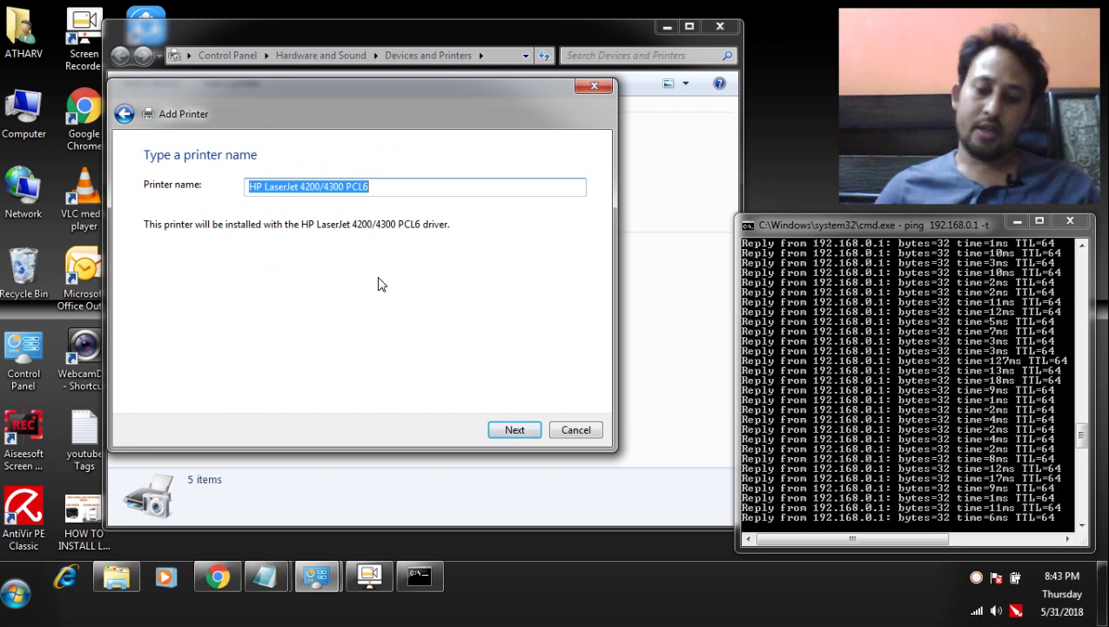
Name the new printer Network Printer and start its installation
{"action": "key", "text": "BackSpace"}
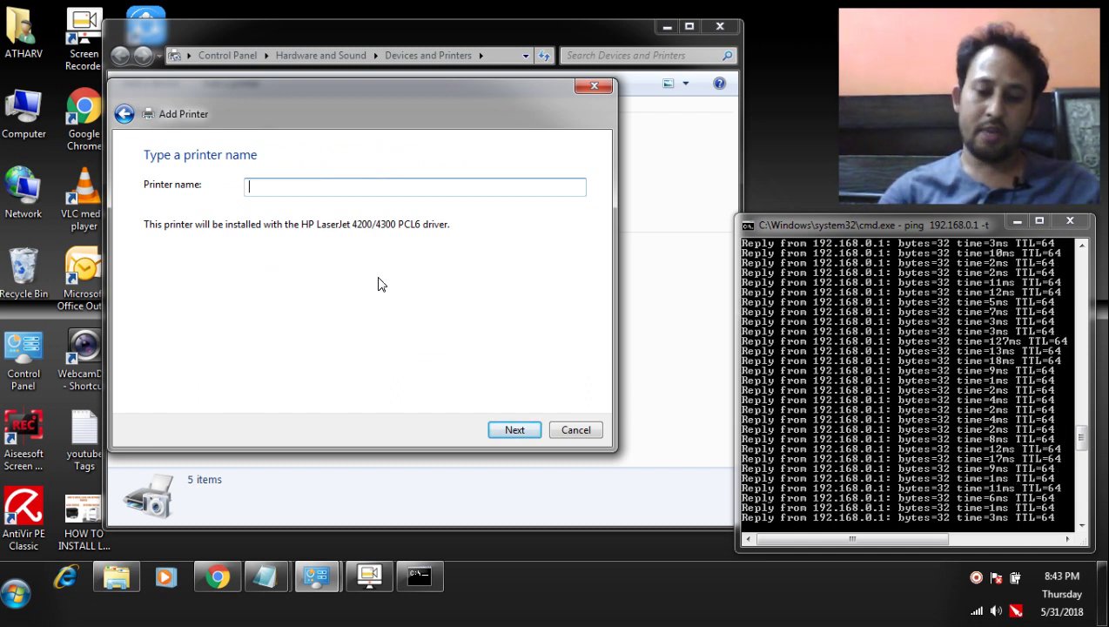
{"action": "type", "text": "Ne"}
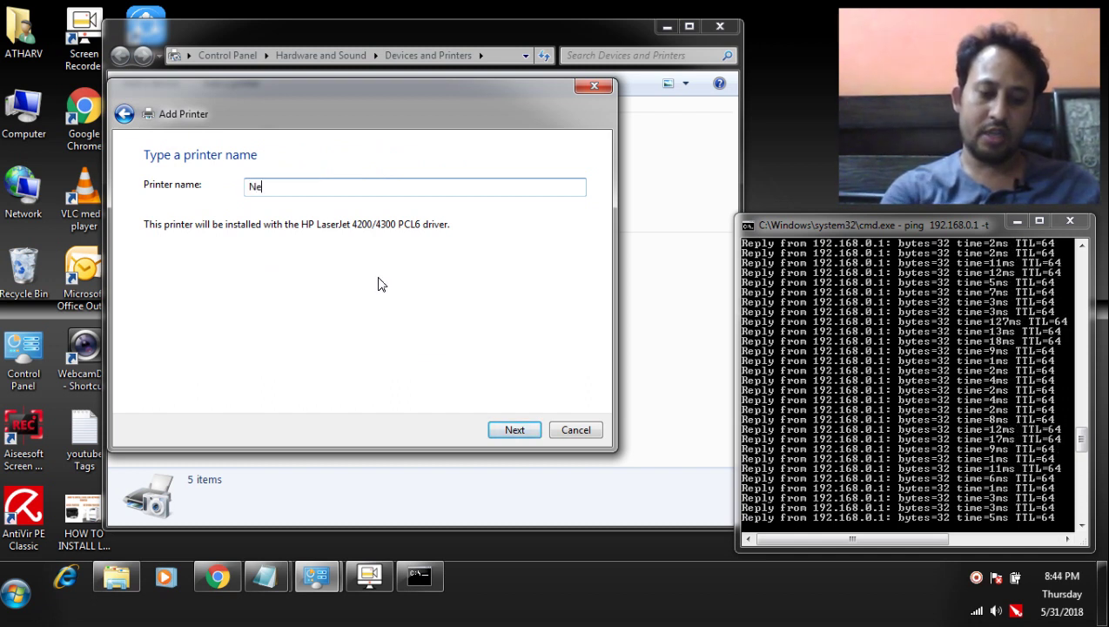
{"action": "type", "text": "tw"}
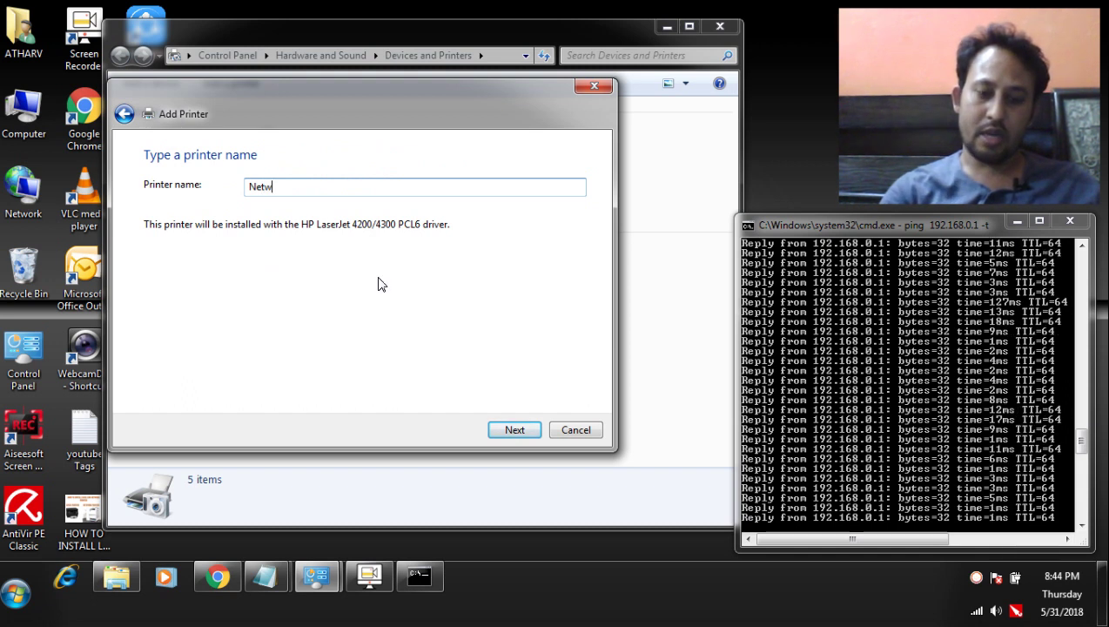
{"action": "type", "text": "ork"}
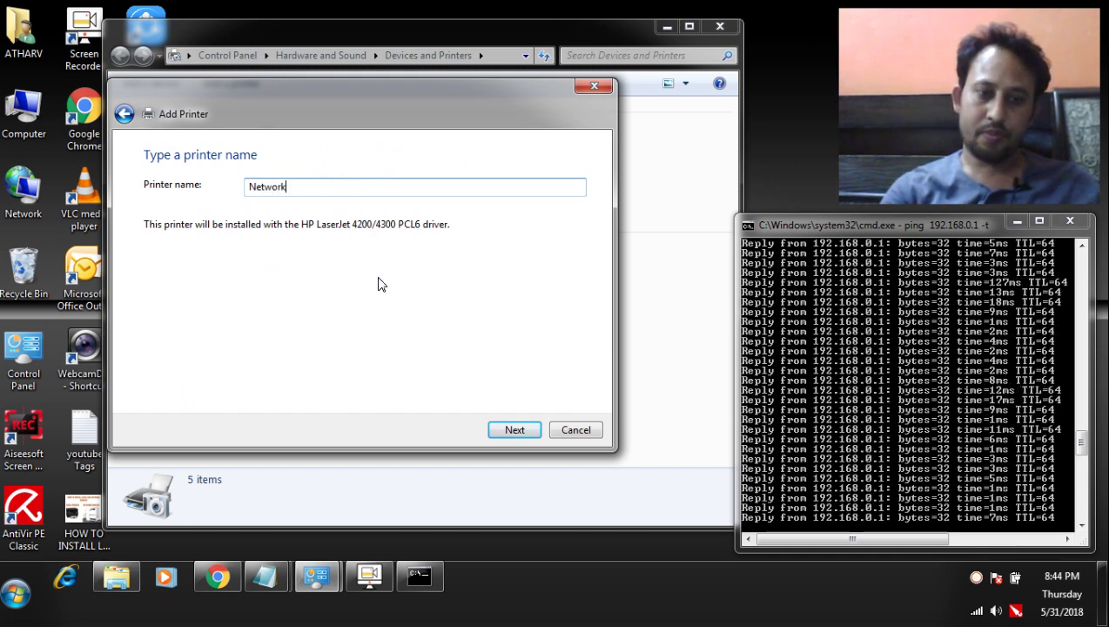
{"action": "type", "text": " Printer"}
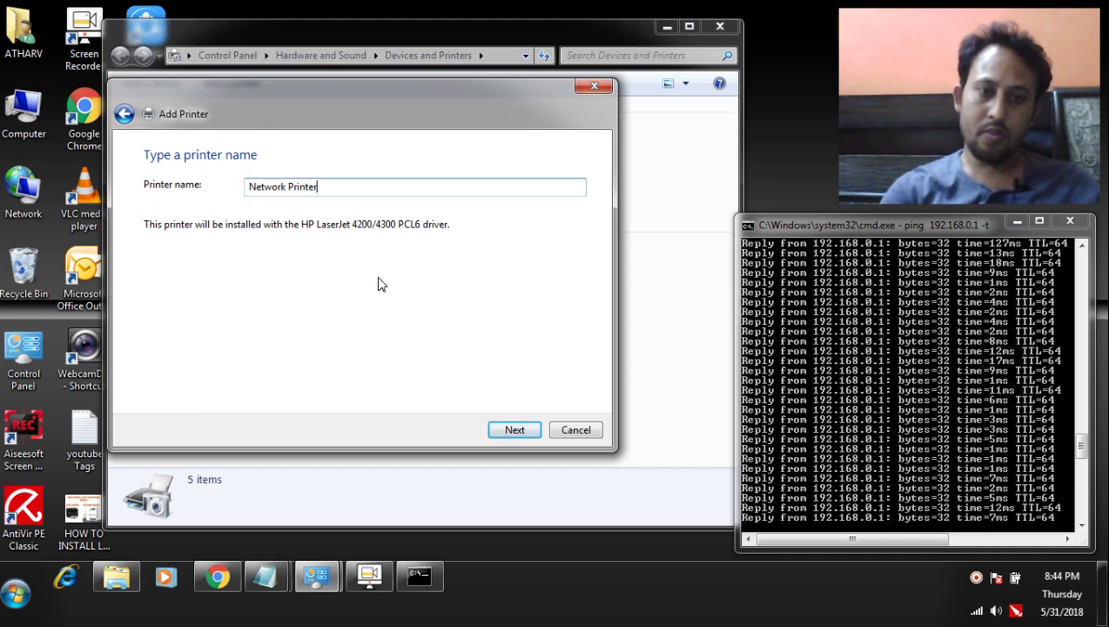
{"action": "key", "text": "Return"}
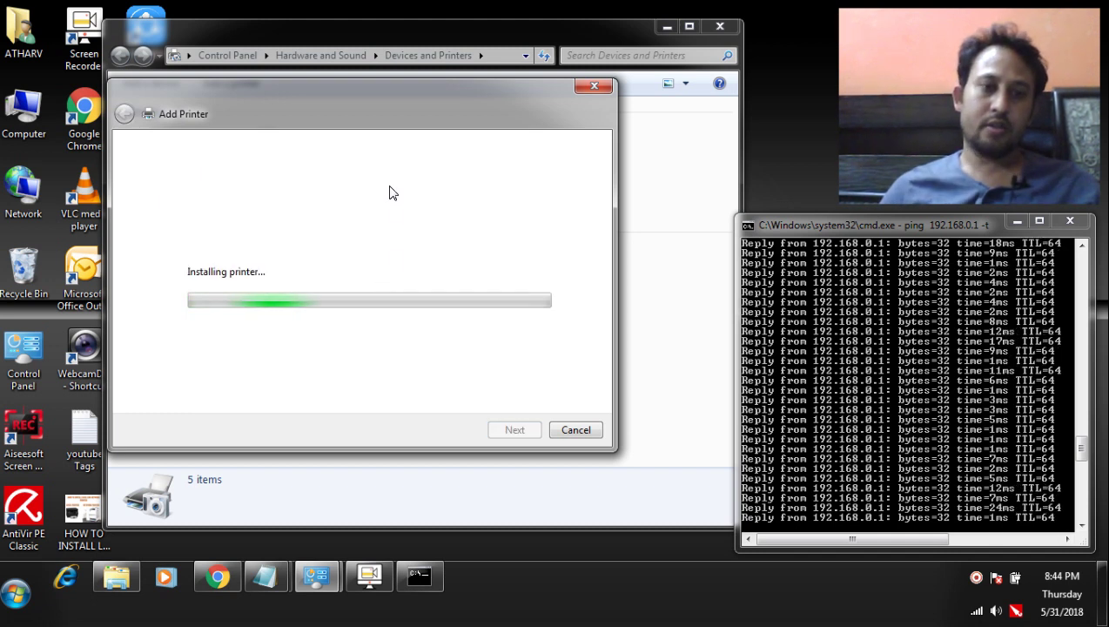
Leave the network printer unshared, keep it as the default printer, and finish the Add Printer wizard
{"action": "left_click_drag", "start_coordinate": [380, 115], "coordinate": [384, 94]}
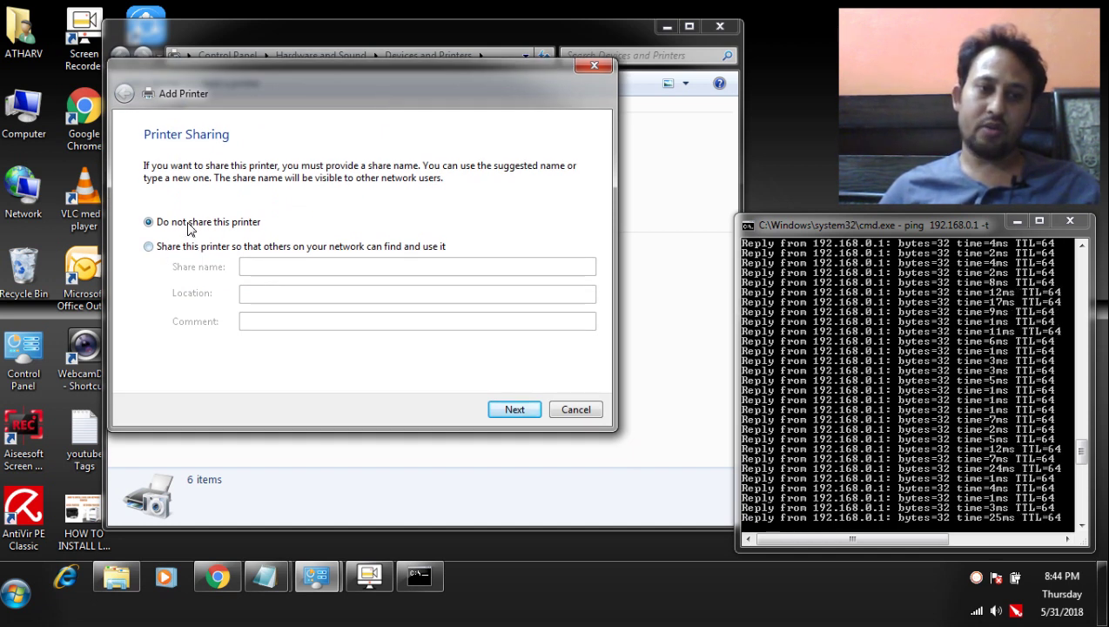
{"action": "left_click", "coordinate": [501, 407]}
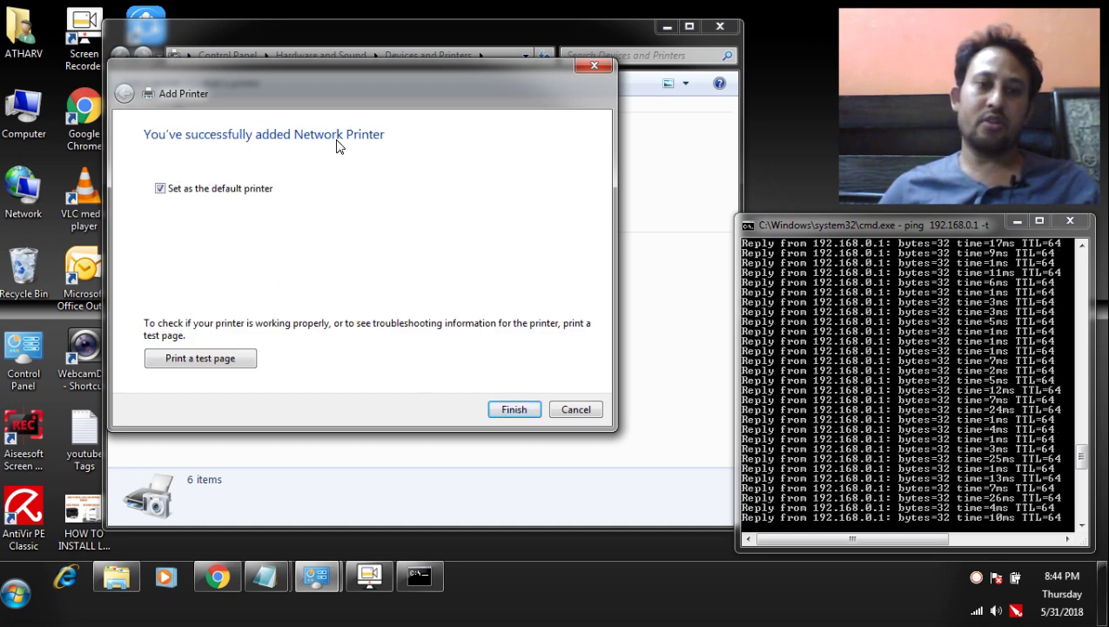
{"action": "left_click_drag", "start_coordinate": [376, 117], "coordinate": [416, 100]}
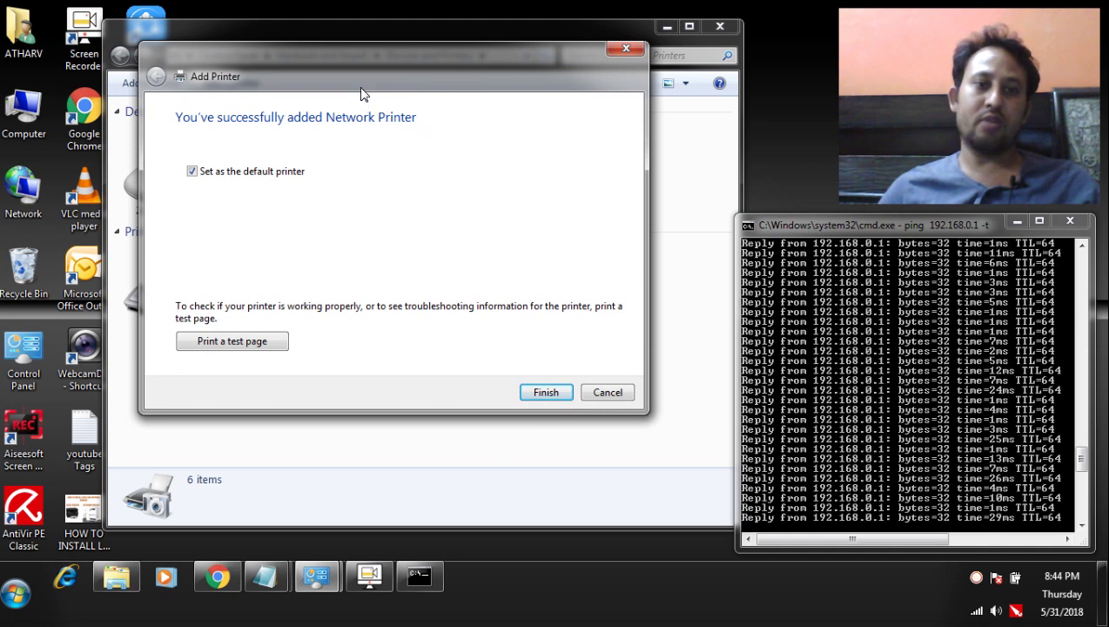
{"action": "left_click_drag", "start_coordinate": [357, 79], "coordinate": [357, 108]}
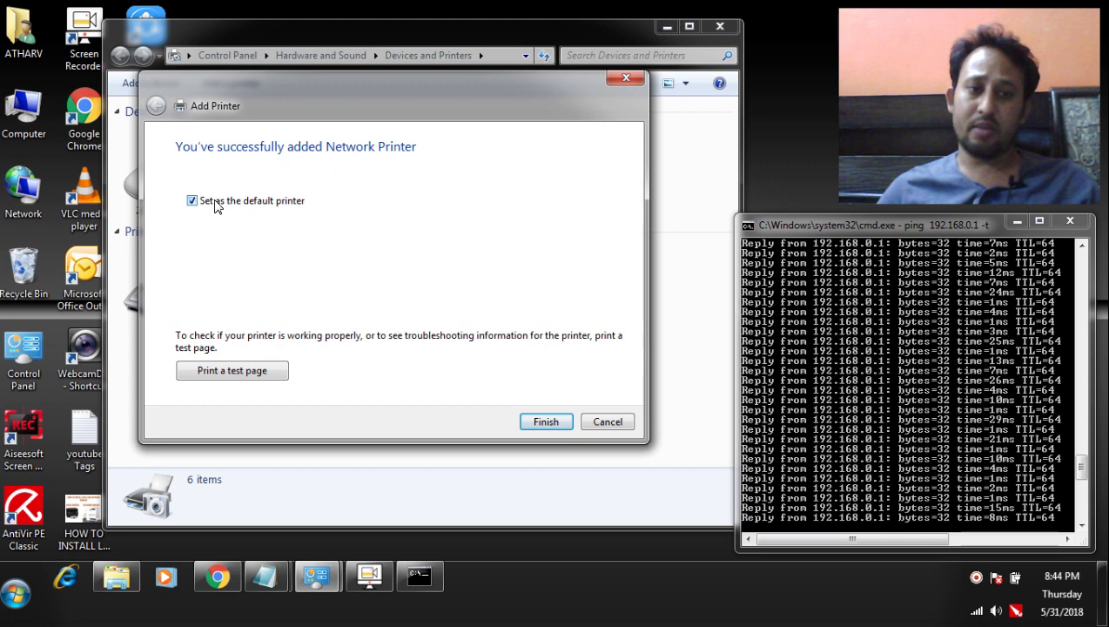
{"action": "left_click", "coordinate": [543, 423]}
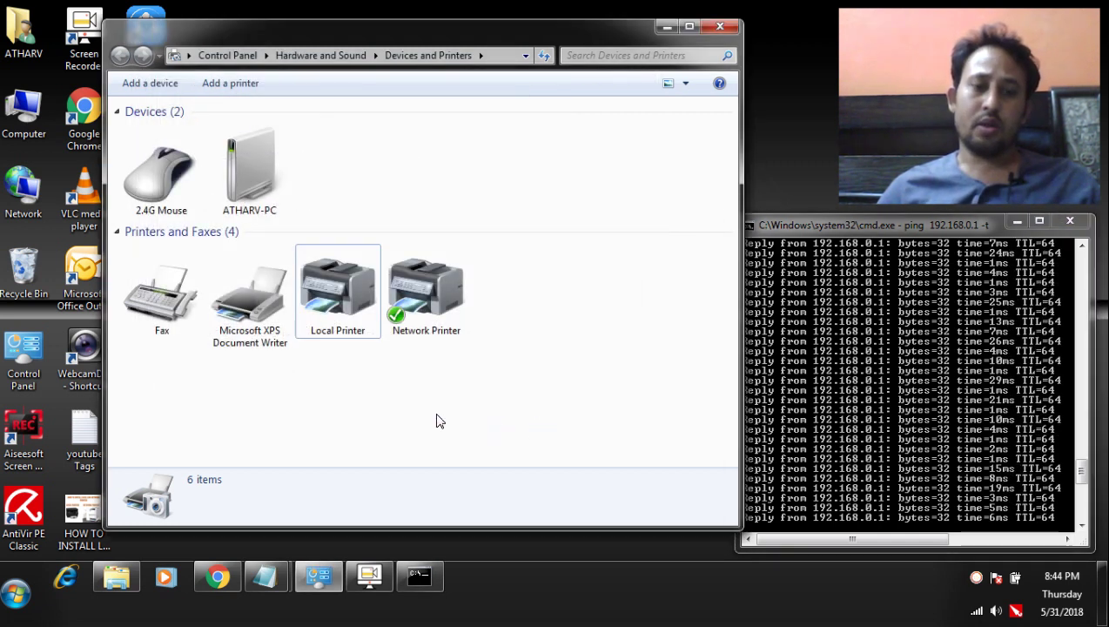
Compare the details of Local Printer and Network Printer in Devices and Printers
{"action": "left_click", "coordinate": [325, 329]}
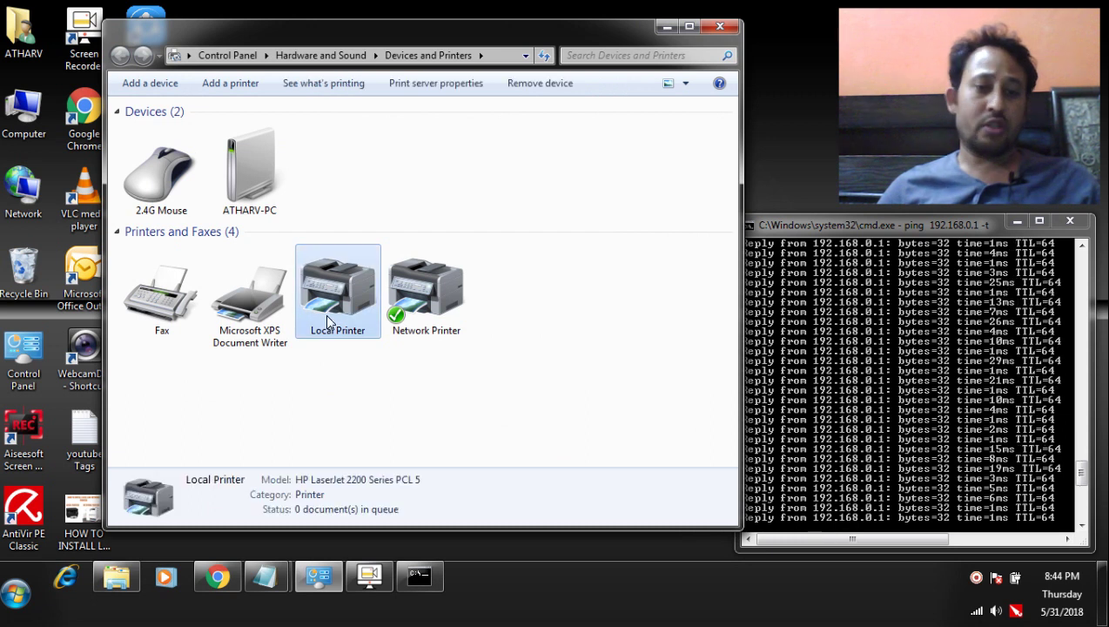
{"action": "left_click", "coordinate": [440, 322]}
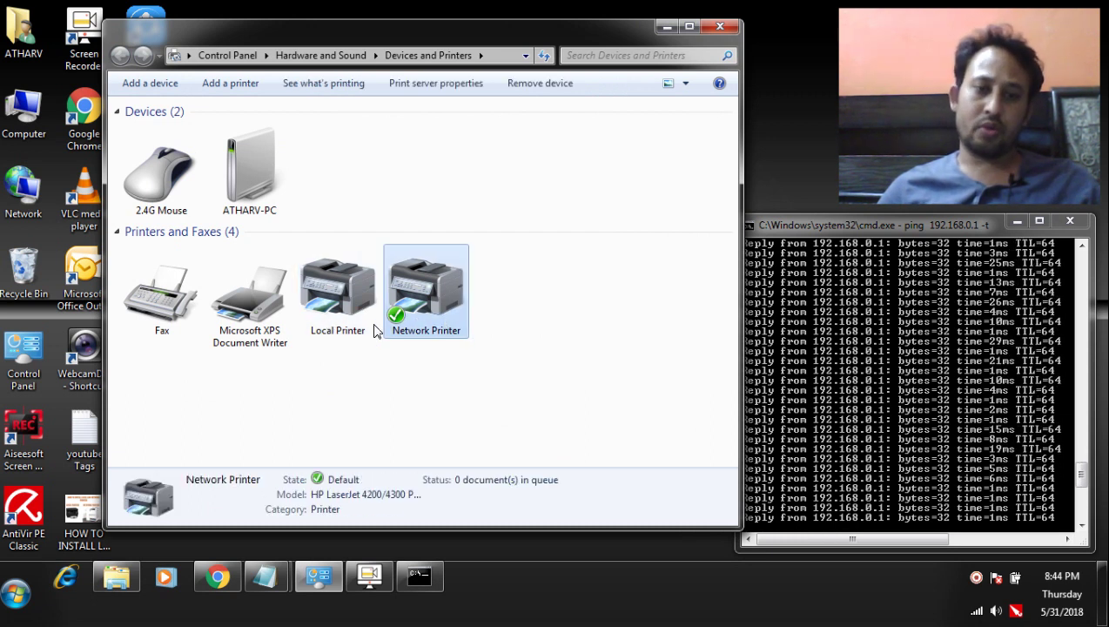
{"action": "left_click", "coordinate": [336, 324]}
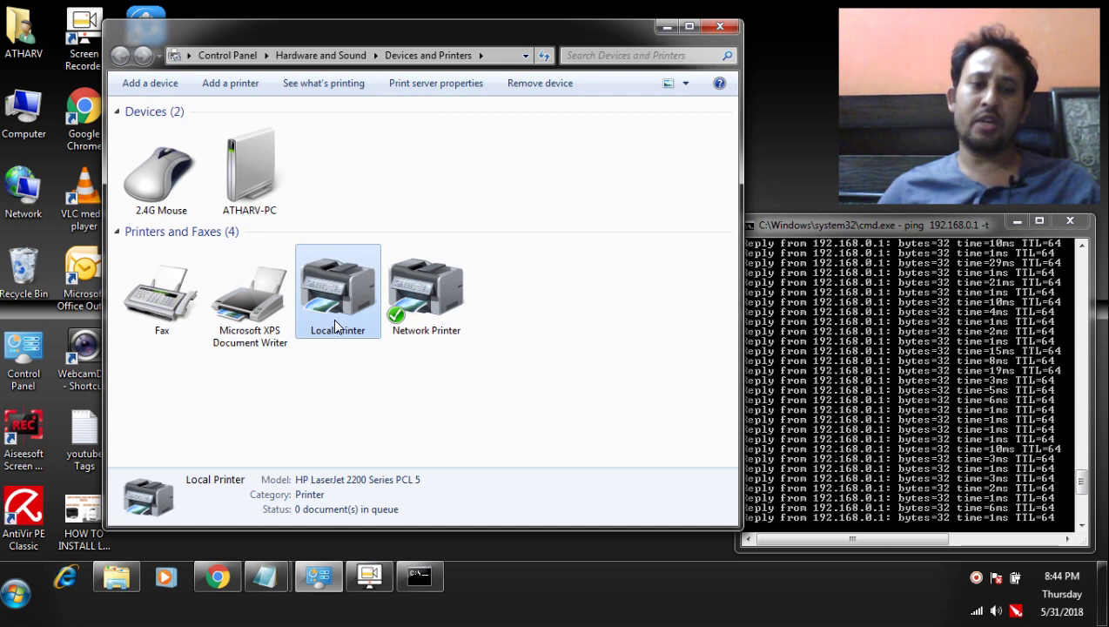
{"action": "left_click", "coordinate": [428, 319]}
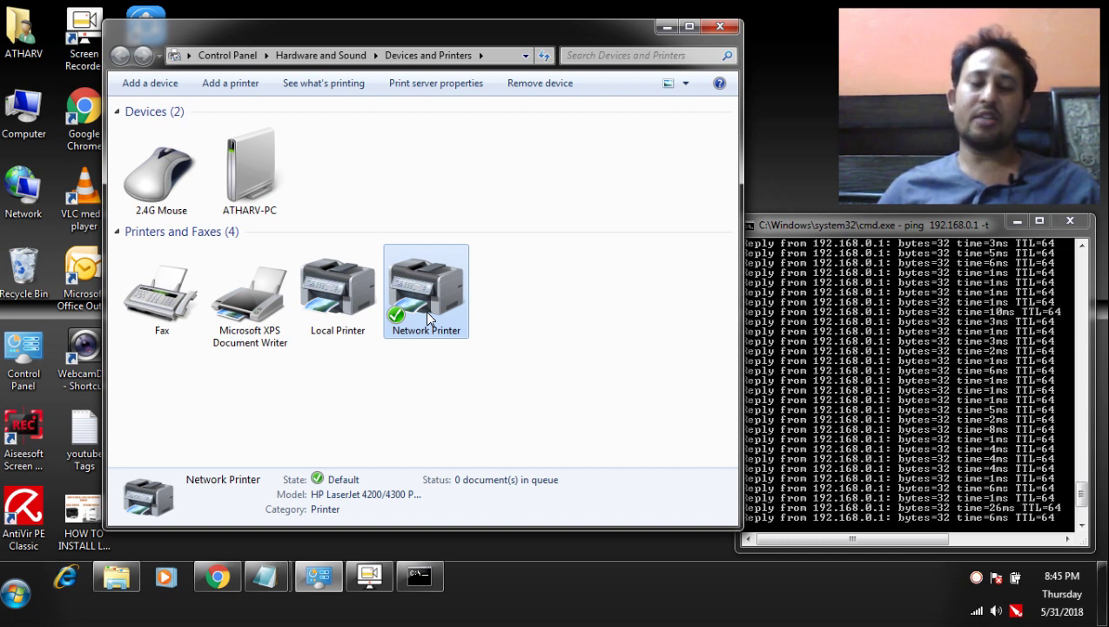
Open the port settings in Network Printer's properties and widen the Port column to read the full port names
{"action": "right_click", "coordinate": [427, 312]}
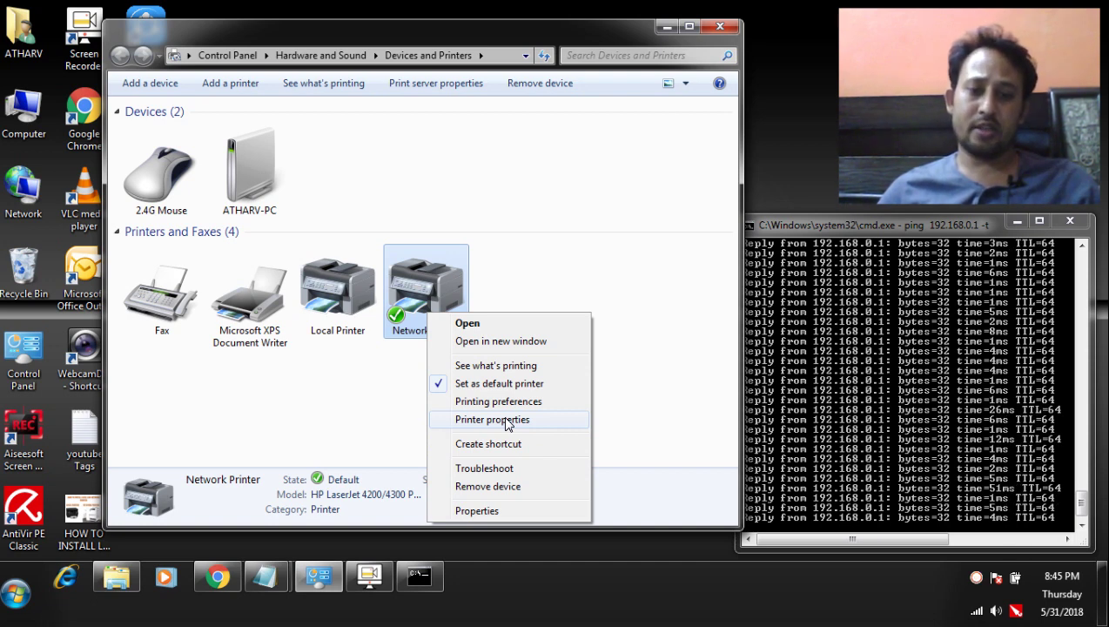
{"action": "left_click", "coordinate": [506, 421]}
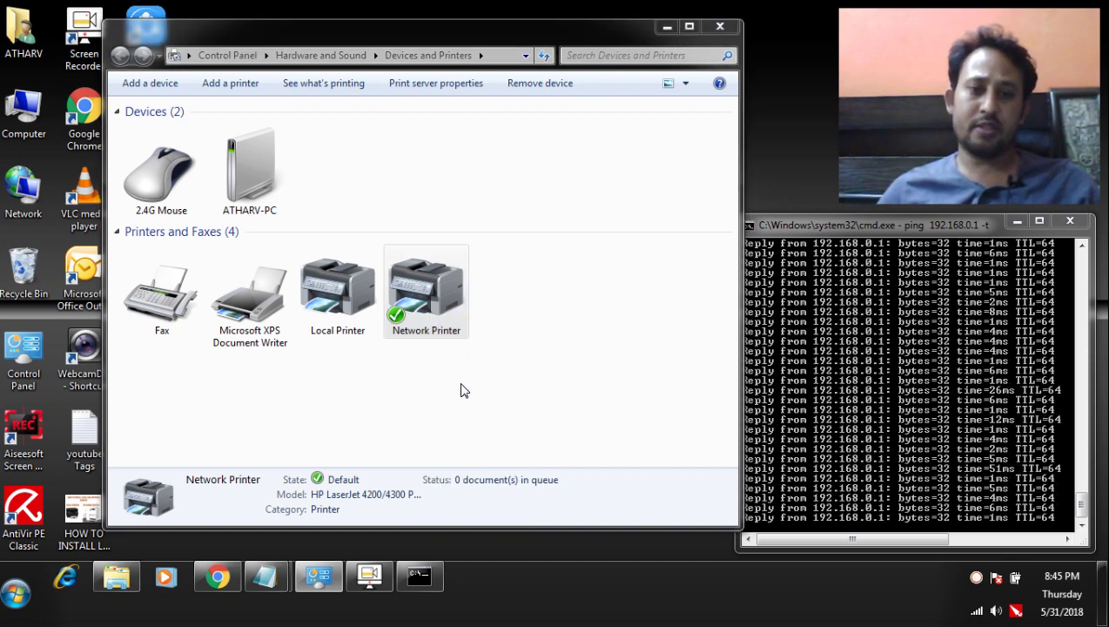
{"action": "left_click", "coordinate": [656, 175]}
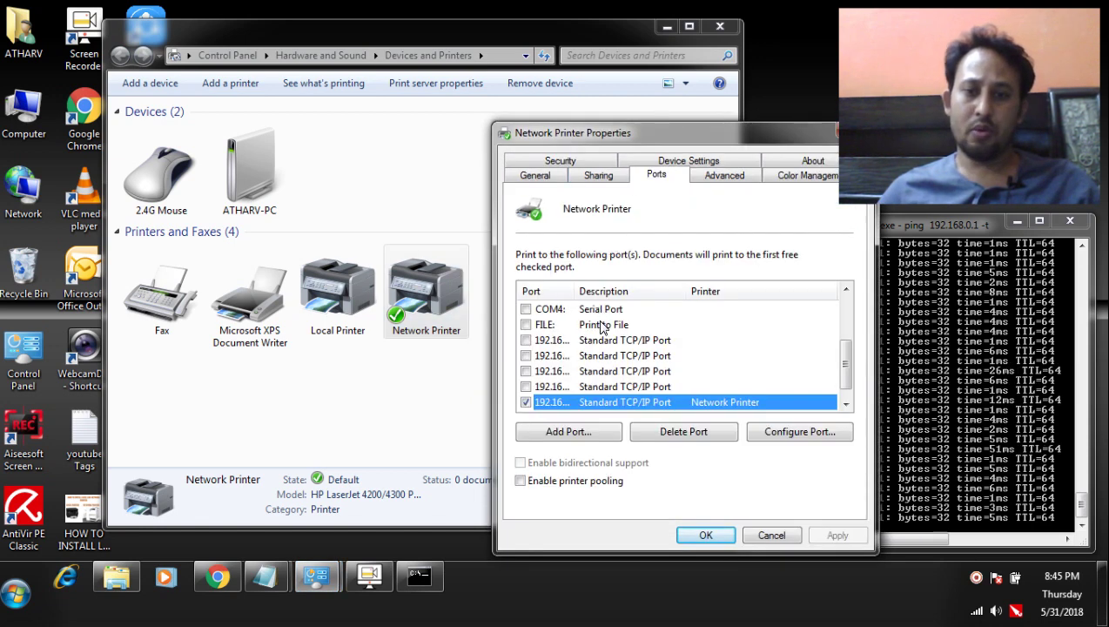
{"action": "left_click_drag", "start_coordinate": [578, 296], "coordinate": [703, 292]}
{"action": "scroll", "coordinate": [592, 393], "scroll_direction": "down", "scroll_amount": 1}
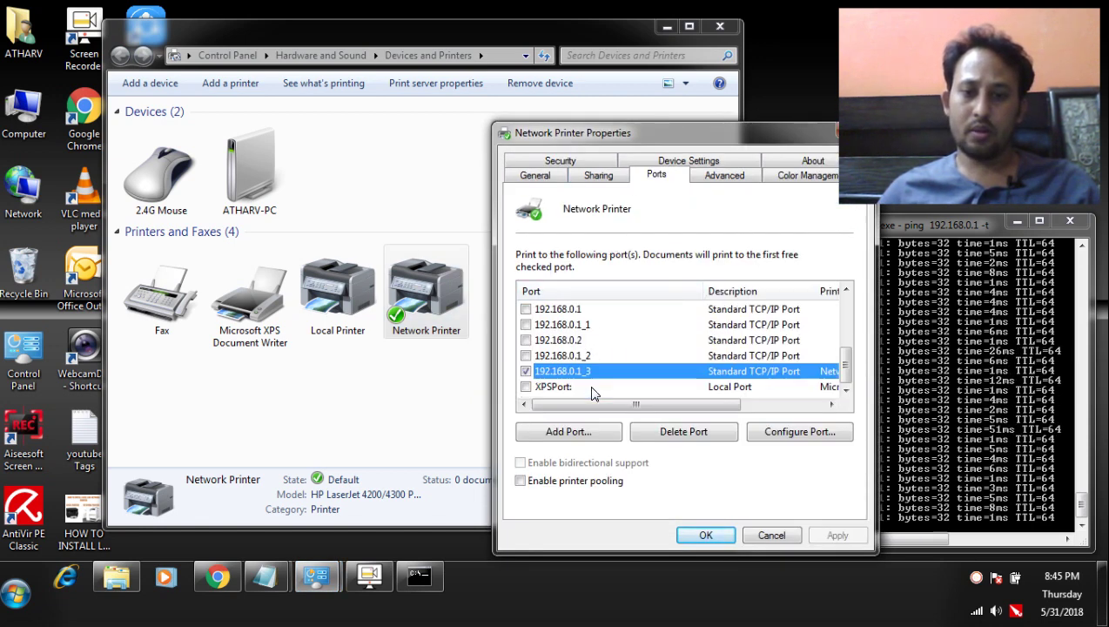
Start adding a Standard TCP/IP port for Network Printer with the IP address and port name 192.168.0.10
{"action": "left_click", "coordinate": [587, 436]}
{"action": "left_click", "coordinate": [591, 235]}
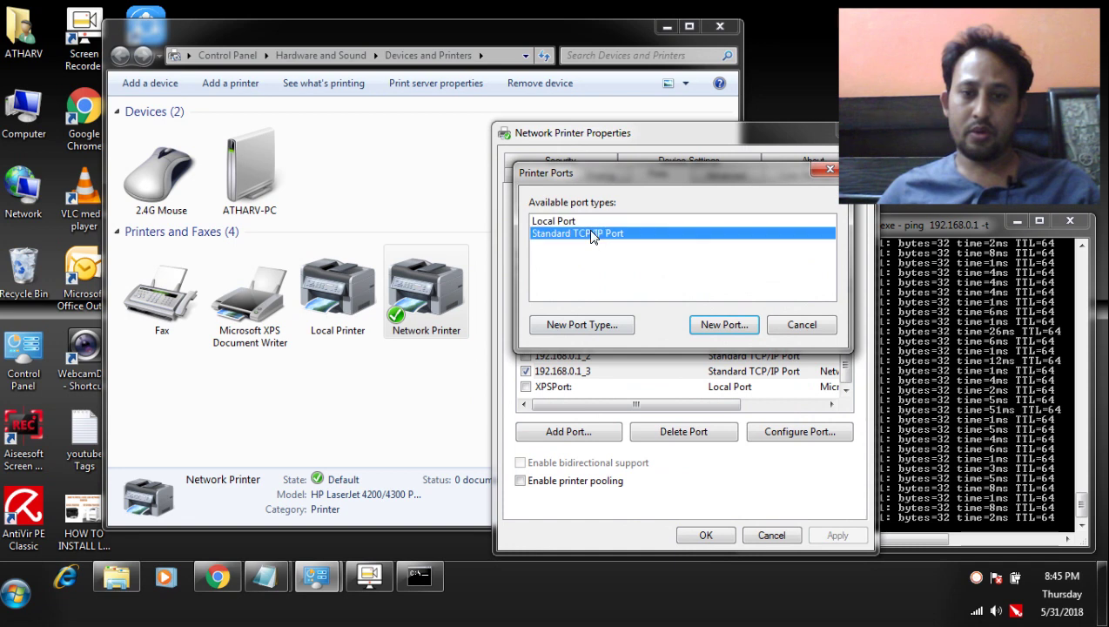
{"action": "left_click", "coordinate": [724, 327]}
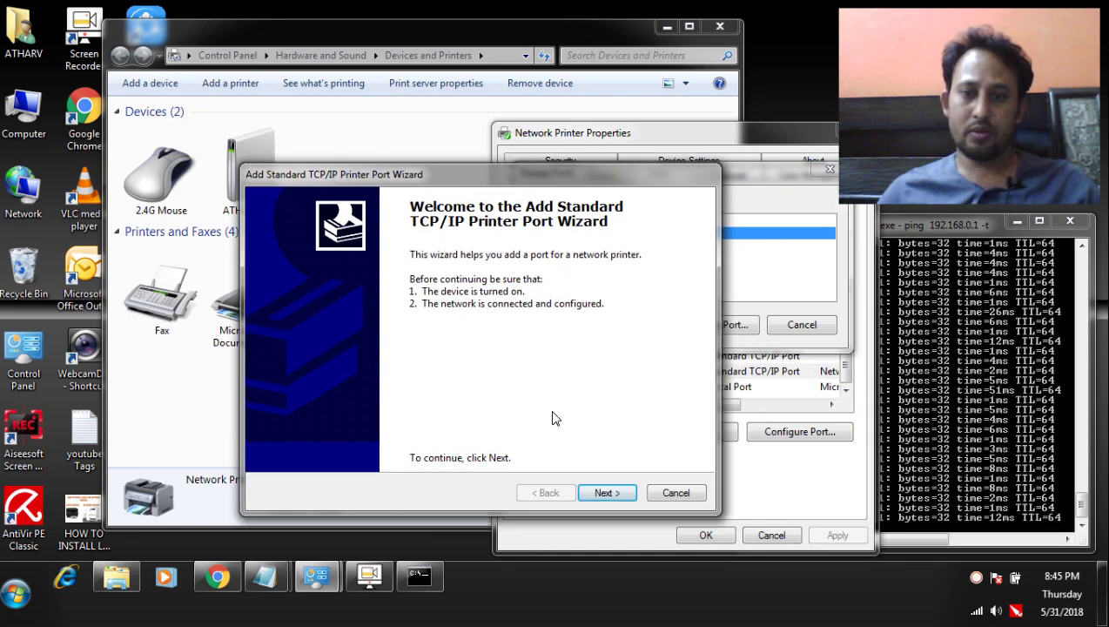
{"action": "left_click", "coordinate": [605, 492]}
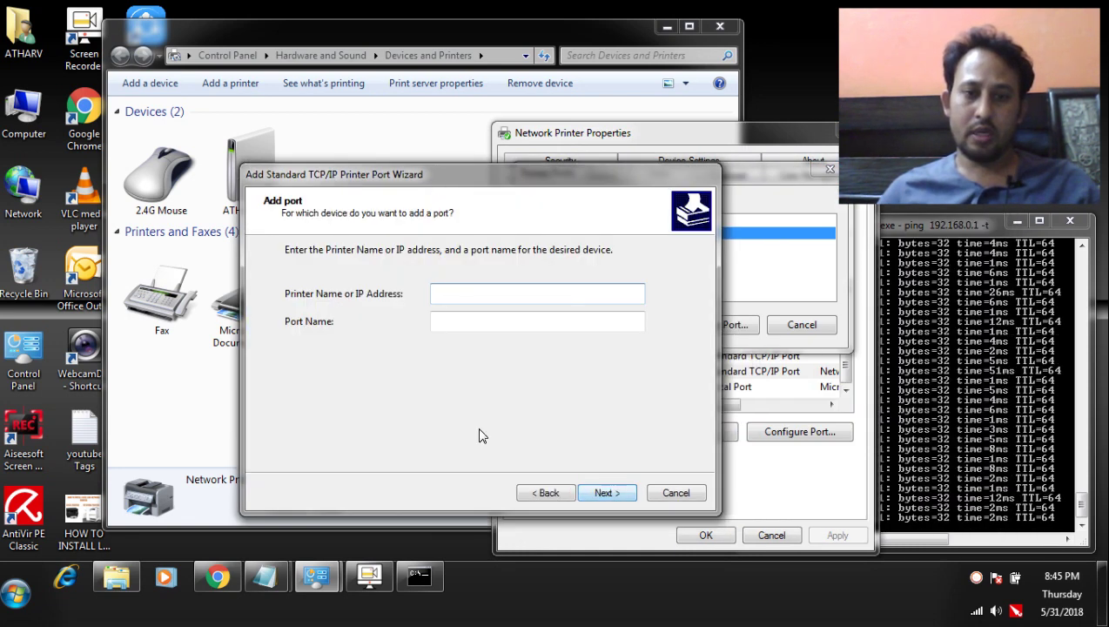
{"action": "type", "text": "19"}
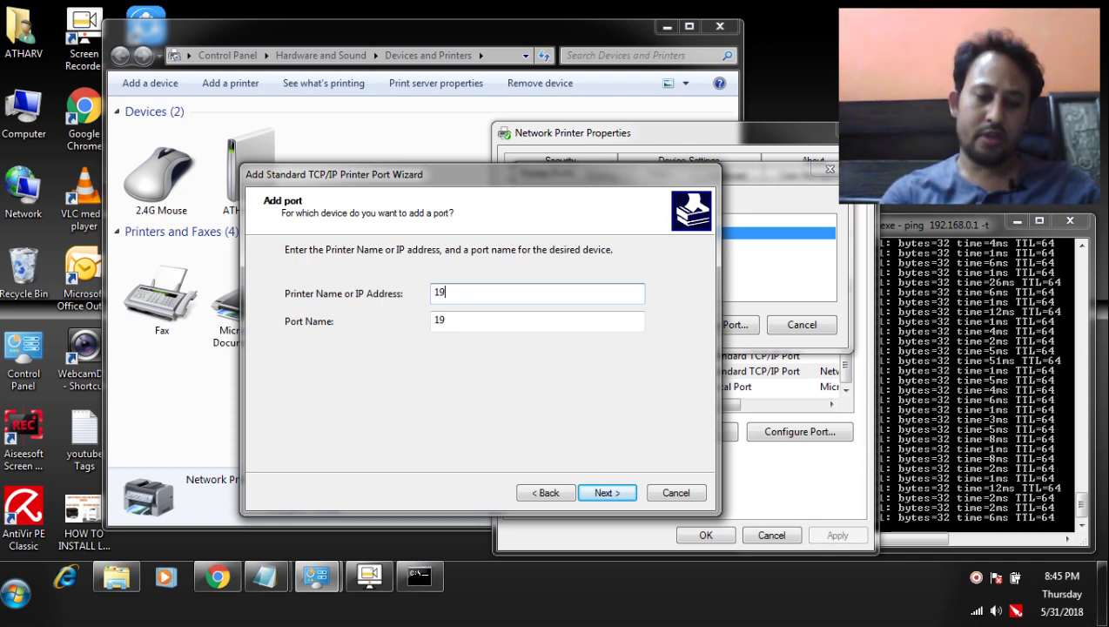
{"action": "type", "text": "2.16"}
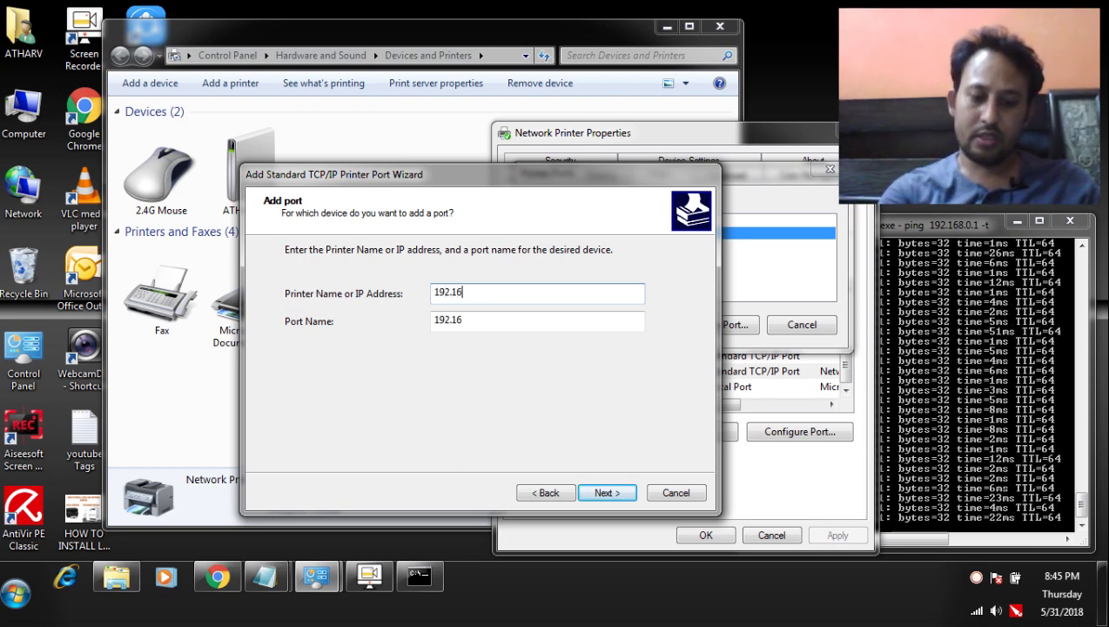
{"action": "type", "text": "8."}
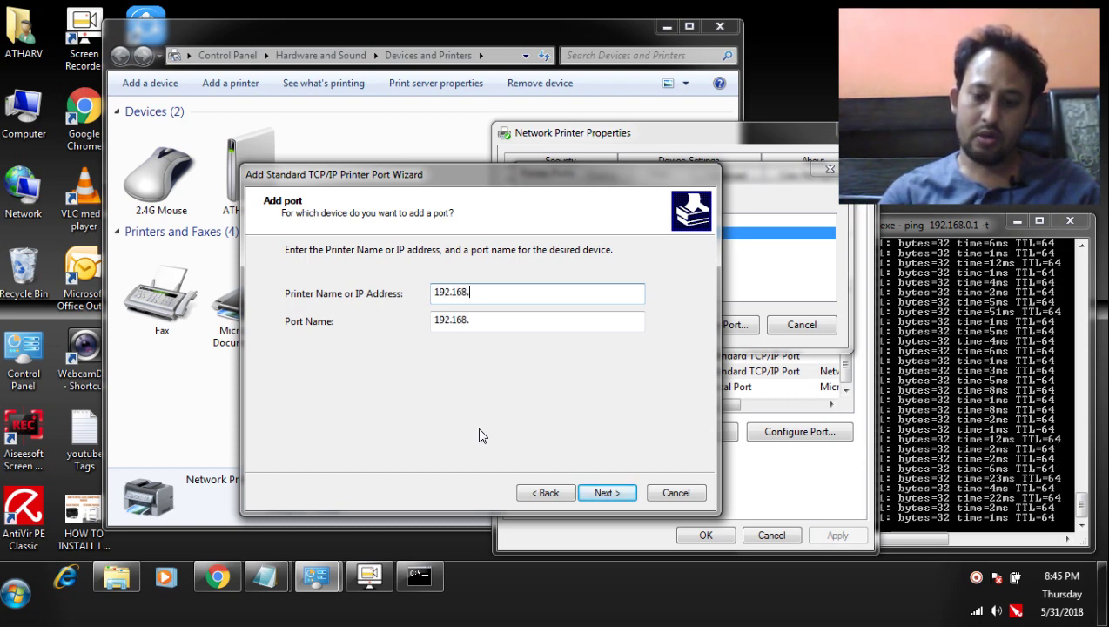
{"action": "type", "text": "0.10"}
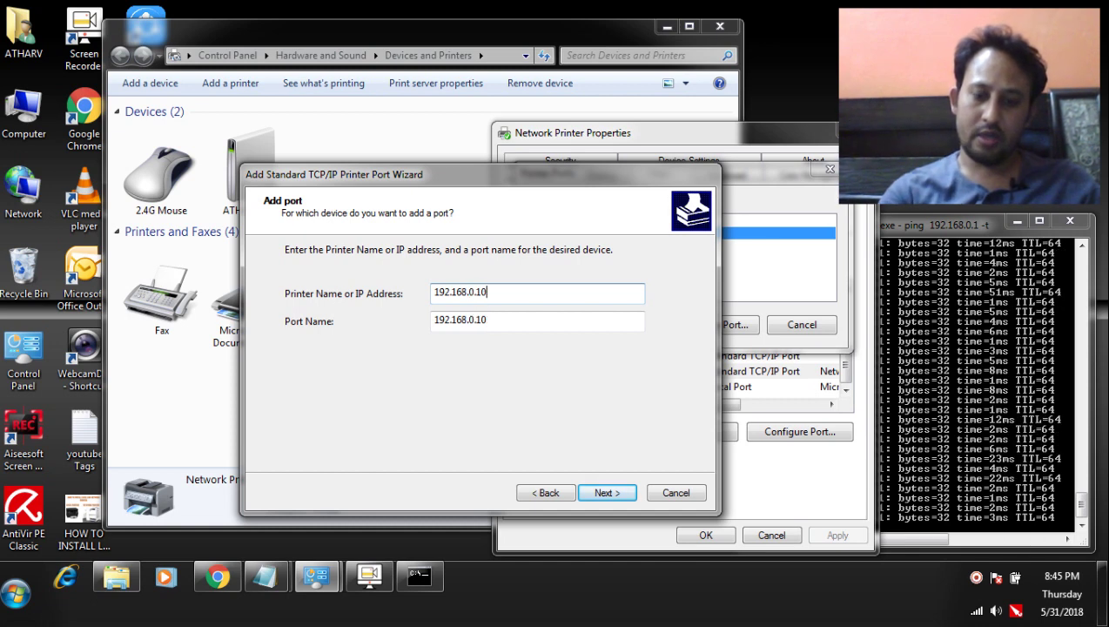
{"action": "left_click", "coordinate": [627, 492]}
Close the command prompt window running the ping while the wizard detects the TCP/IP port
{"action": "left_click_drag", "start_coordinate": [480, 177], "coordinate": [465, 123]}
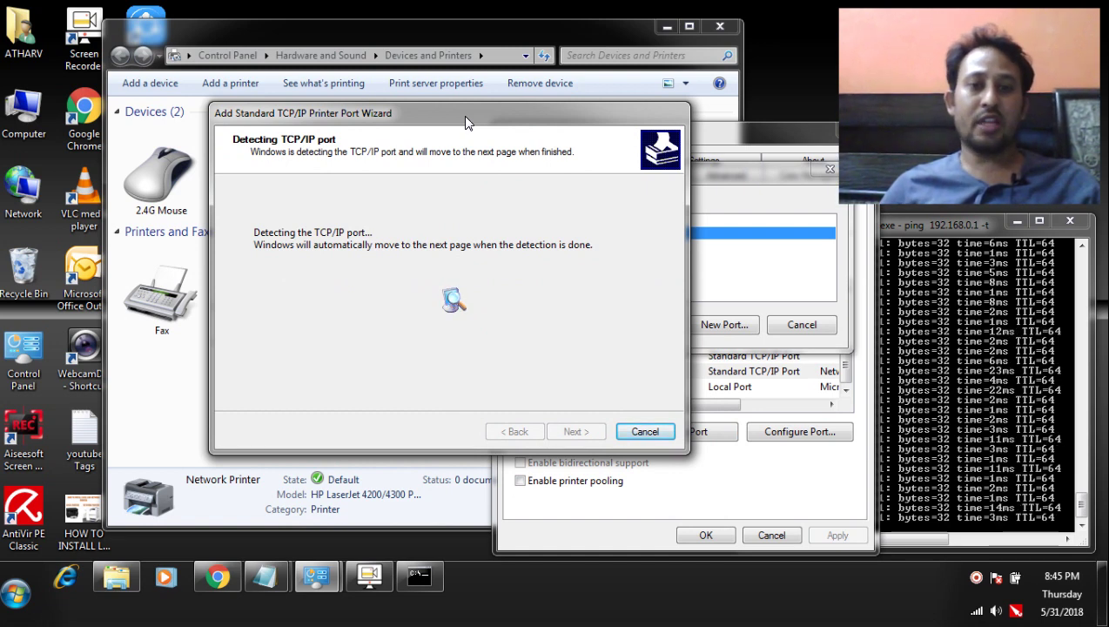
{"action": "mouse_move", "coordinate": [465, 122]}
{"action": "left_mouse_down"}
{"action": "mouse_move", "coordinate": [461, 147]}
{"action": "mouse_move", "coordinate": [457, 102]}
{"action": "left_mouse_up"}
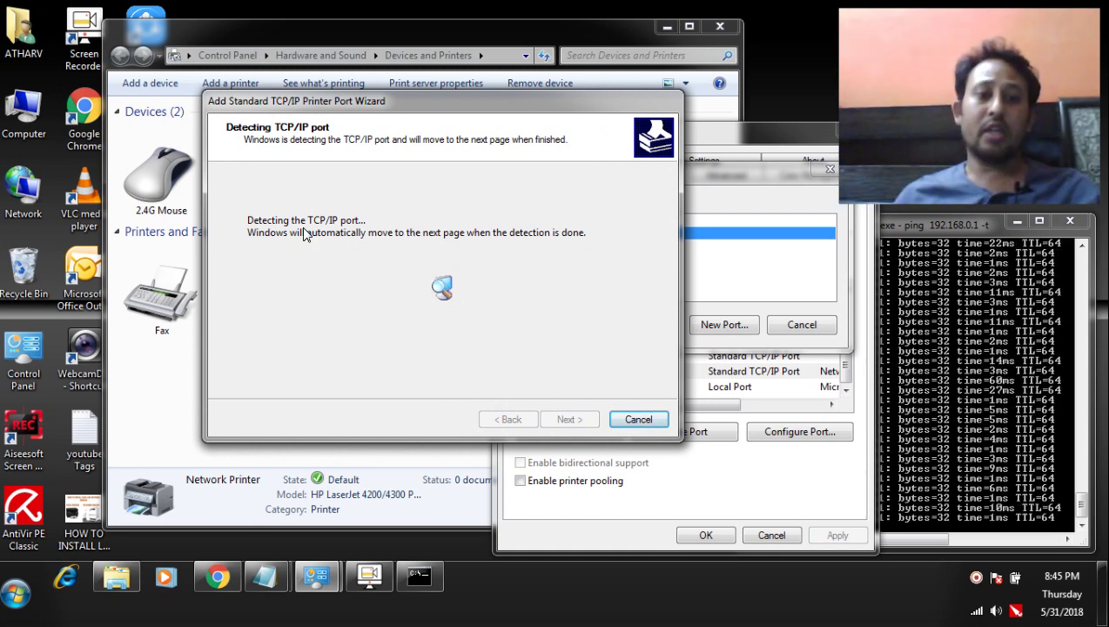
{"action": "left_click_drag", "start_coordinate": [426, 104], "coordinate": [397, 87]}
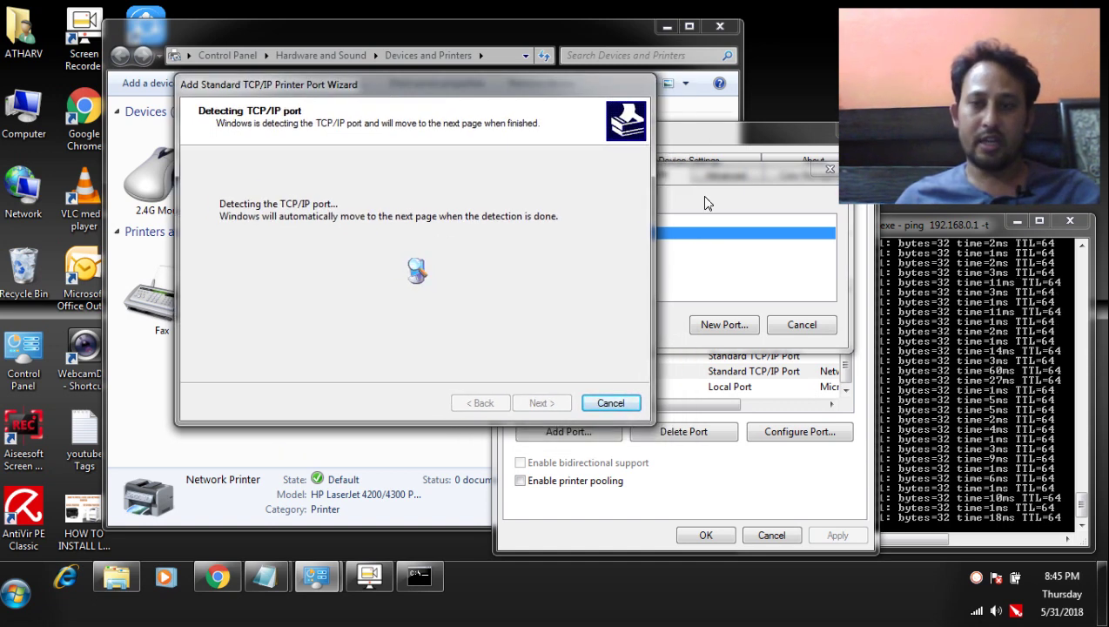
{"action": "left_click", "coordinate": [1069, 223]}
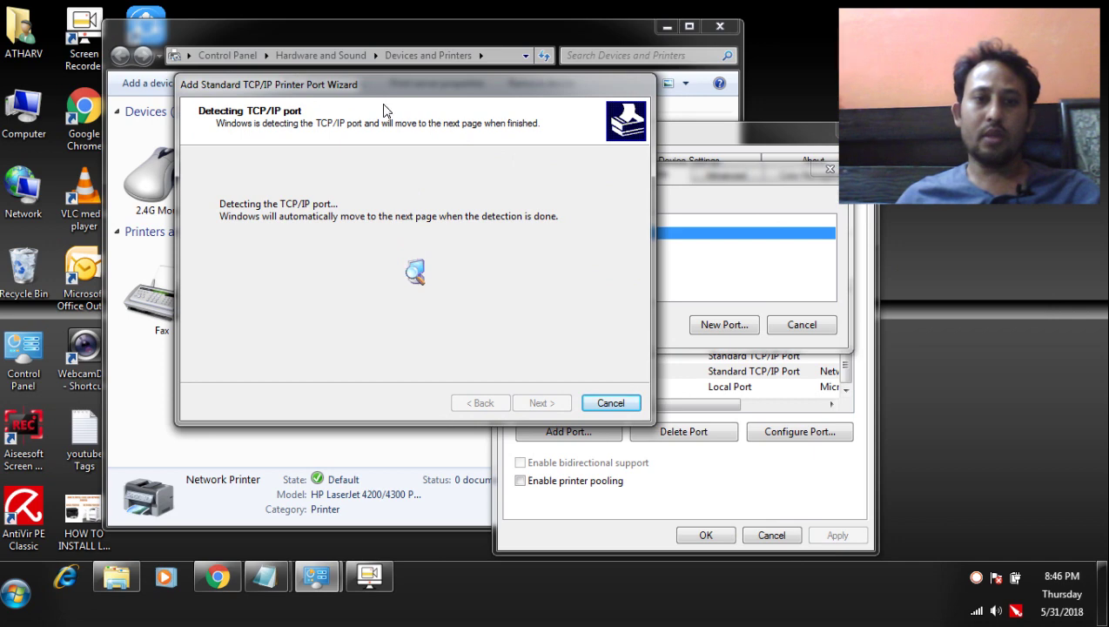
{"action": "left_click_drag", "start_coordinate": [373, 84], "coordinate": [417, 74]}
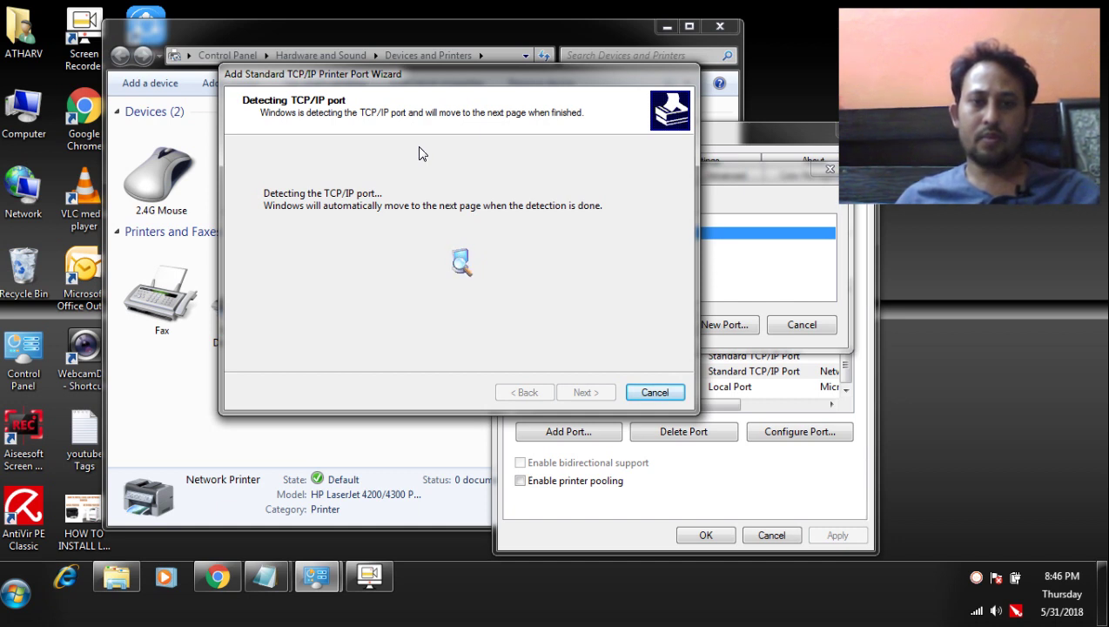
{"action": "left_click_drag", "start_coordinate": [431, 79], "coordinate": [393, 79]}
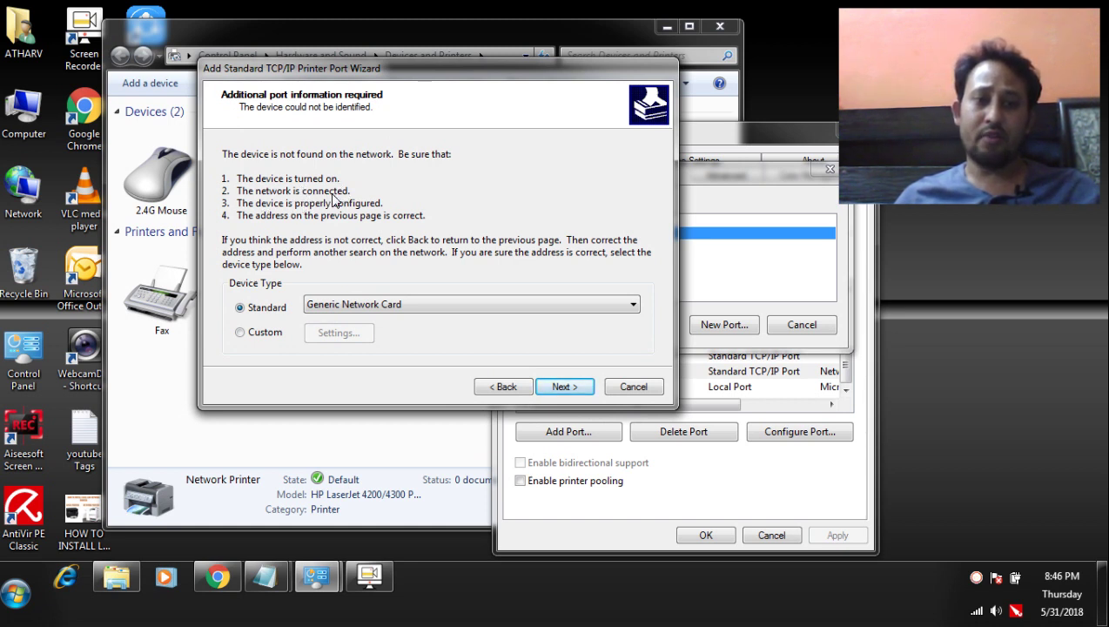
Complete the port wizard with the standard Generic Network Card device type and close the Printer Ports dialog
{"action": "left_click", "coordinate": [565, 391]}
{"action": "left_click", "coordinate": [564, 386]}
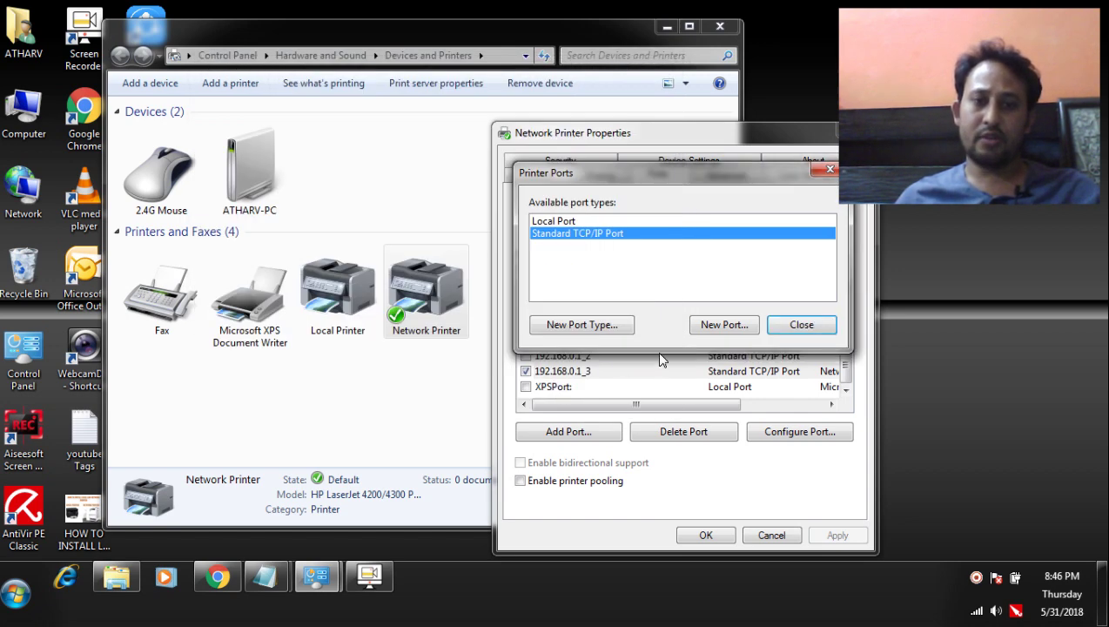
{"action": "left_click", "coordinate": [788, 324]}
Select port 192.168.0.10 for Network Printer, apply the change, and close the properties
{"action": "left_click_drag", "start_coordinate": [572, 290], "coordinate": [659, 291]}
{"action": "left_click", "coordinate": [557, 387]}
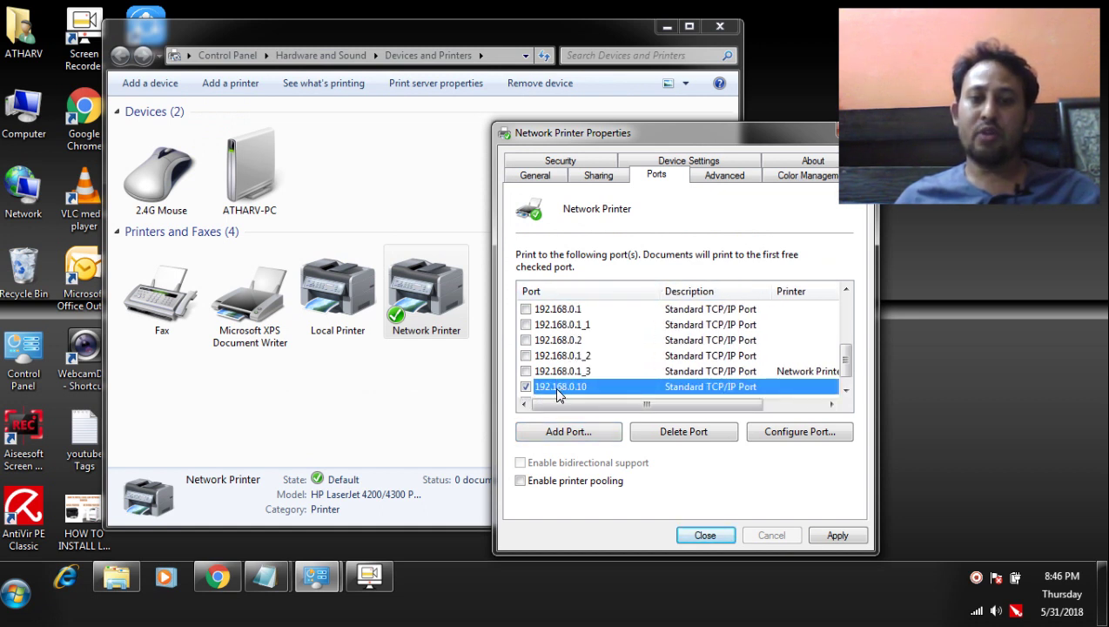
{"action": "left_click_drag", "start_coordinate": [649, 141], "coordinate": [520, 56]}
{"action": "left_click", "coordinate": [709, 445]}
{"action": "left_click", "coordinate": [572, 447]}
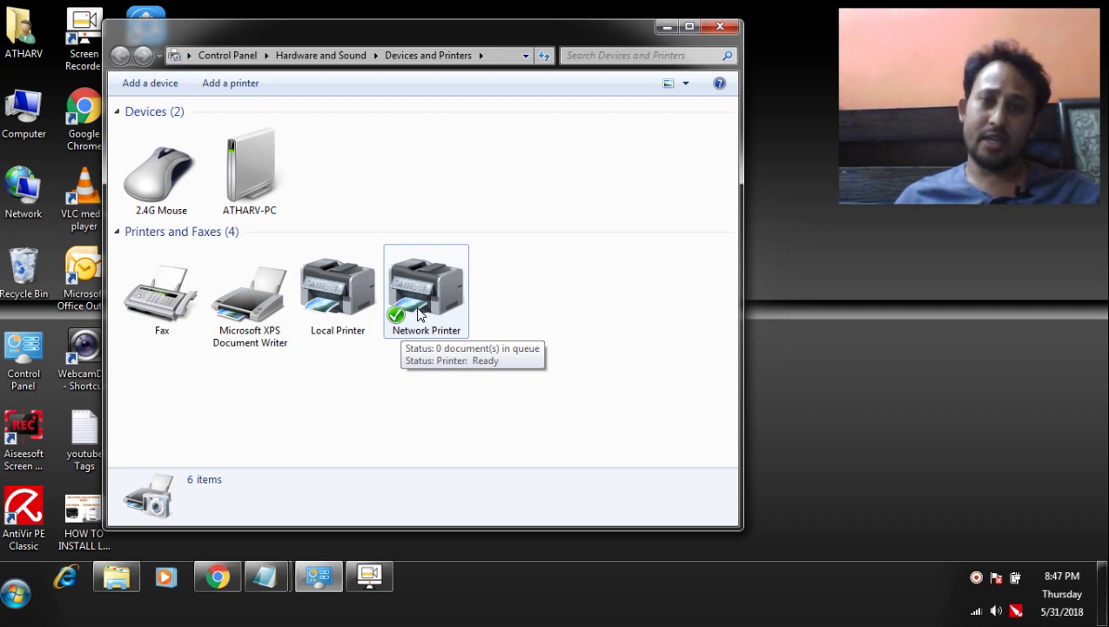
{"action": "right_click", "coordinate": [978, 577]}
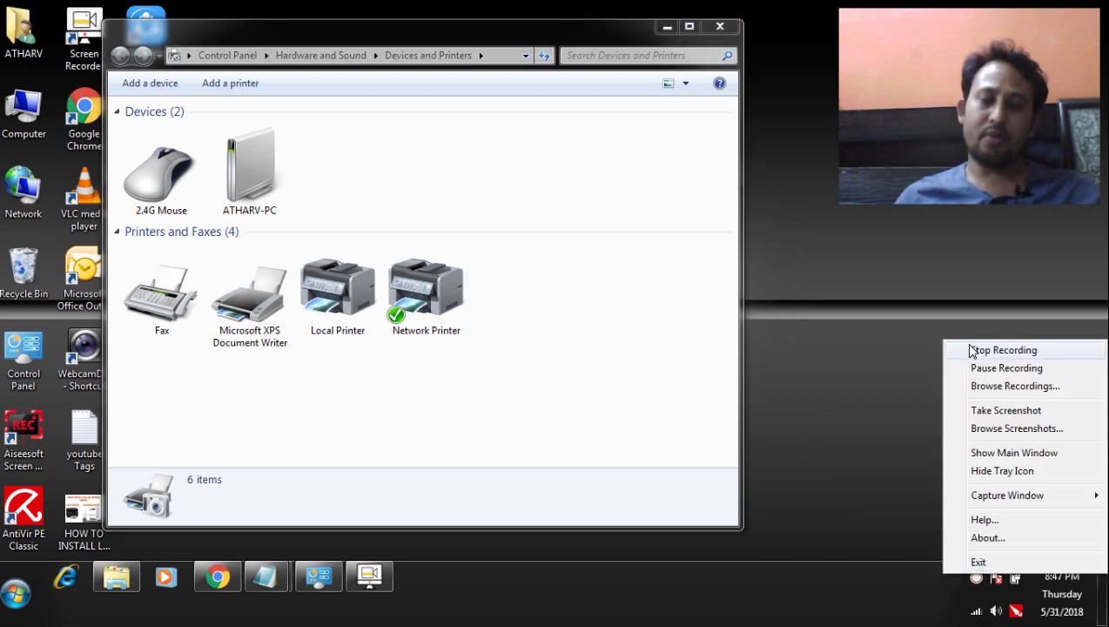